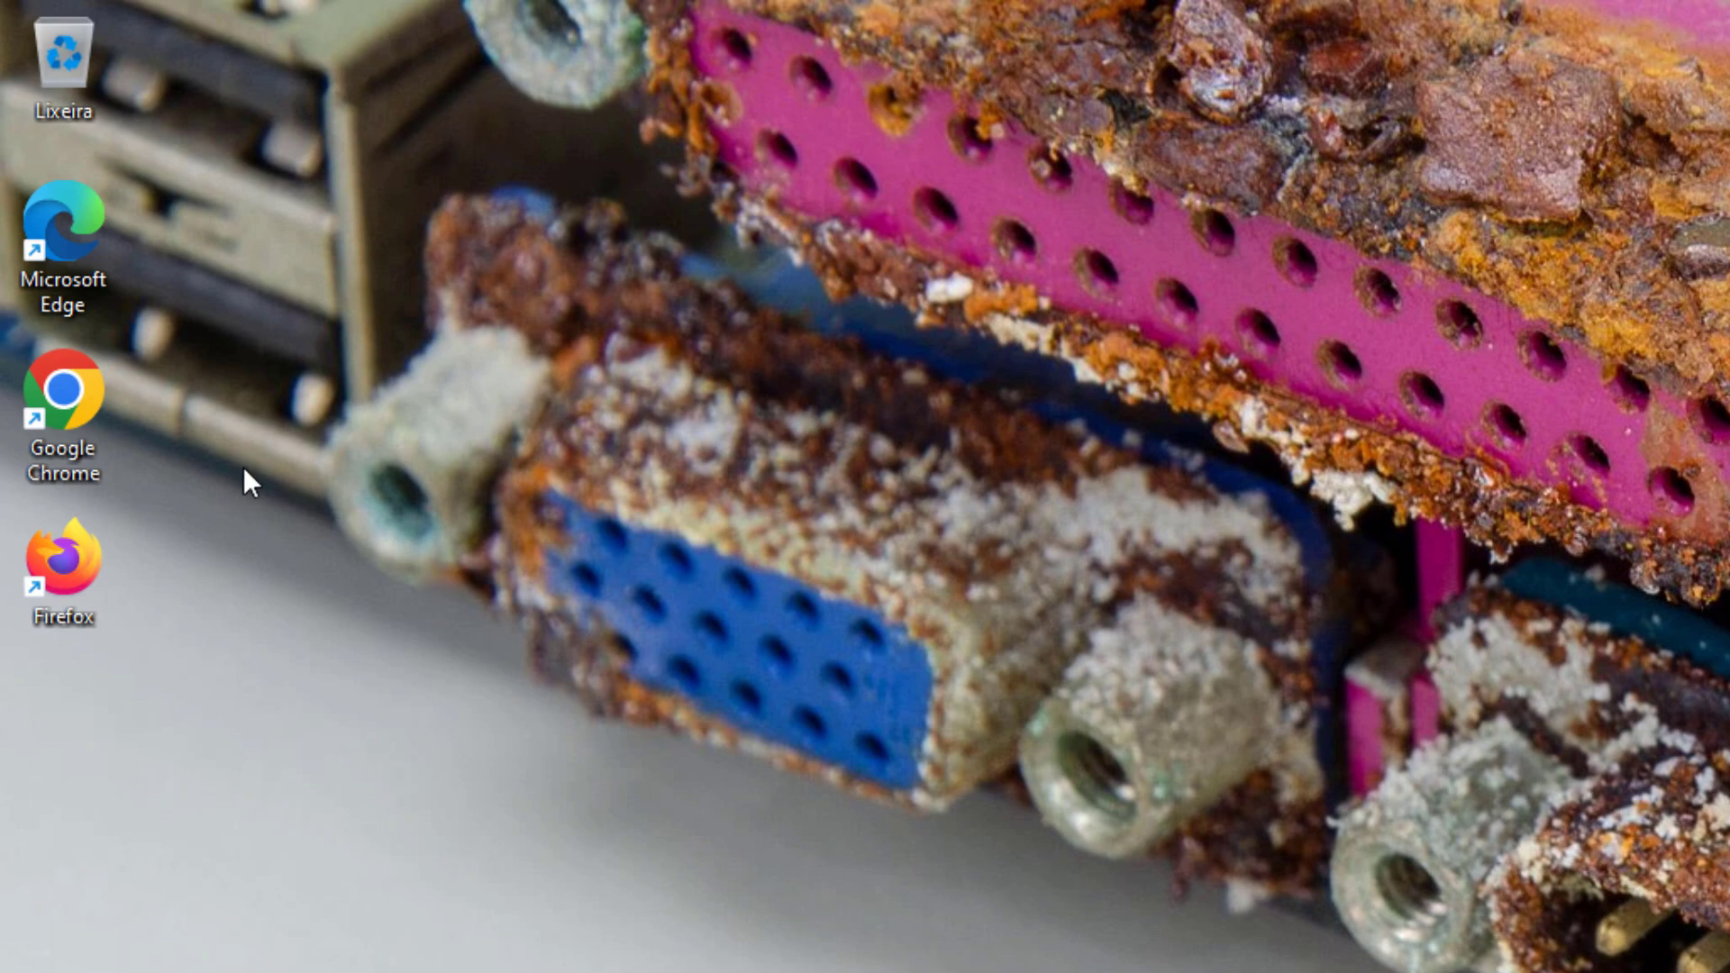
# Step: Search Google in Chrome for "virtualbox download" and open the virtualbox.org Downloads page
pyautogui.doubleClick(74, 397)
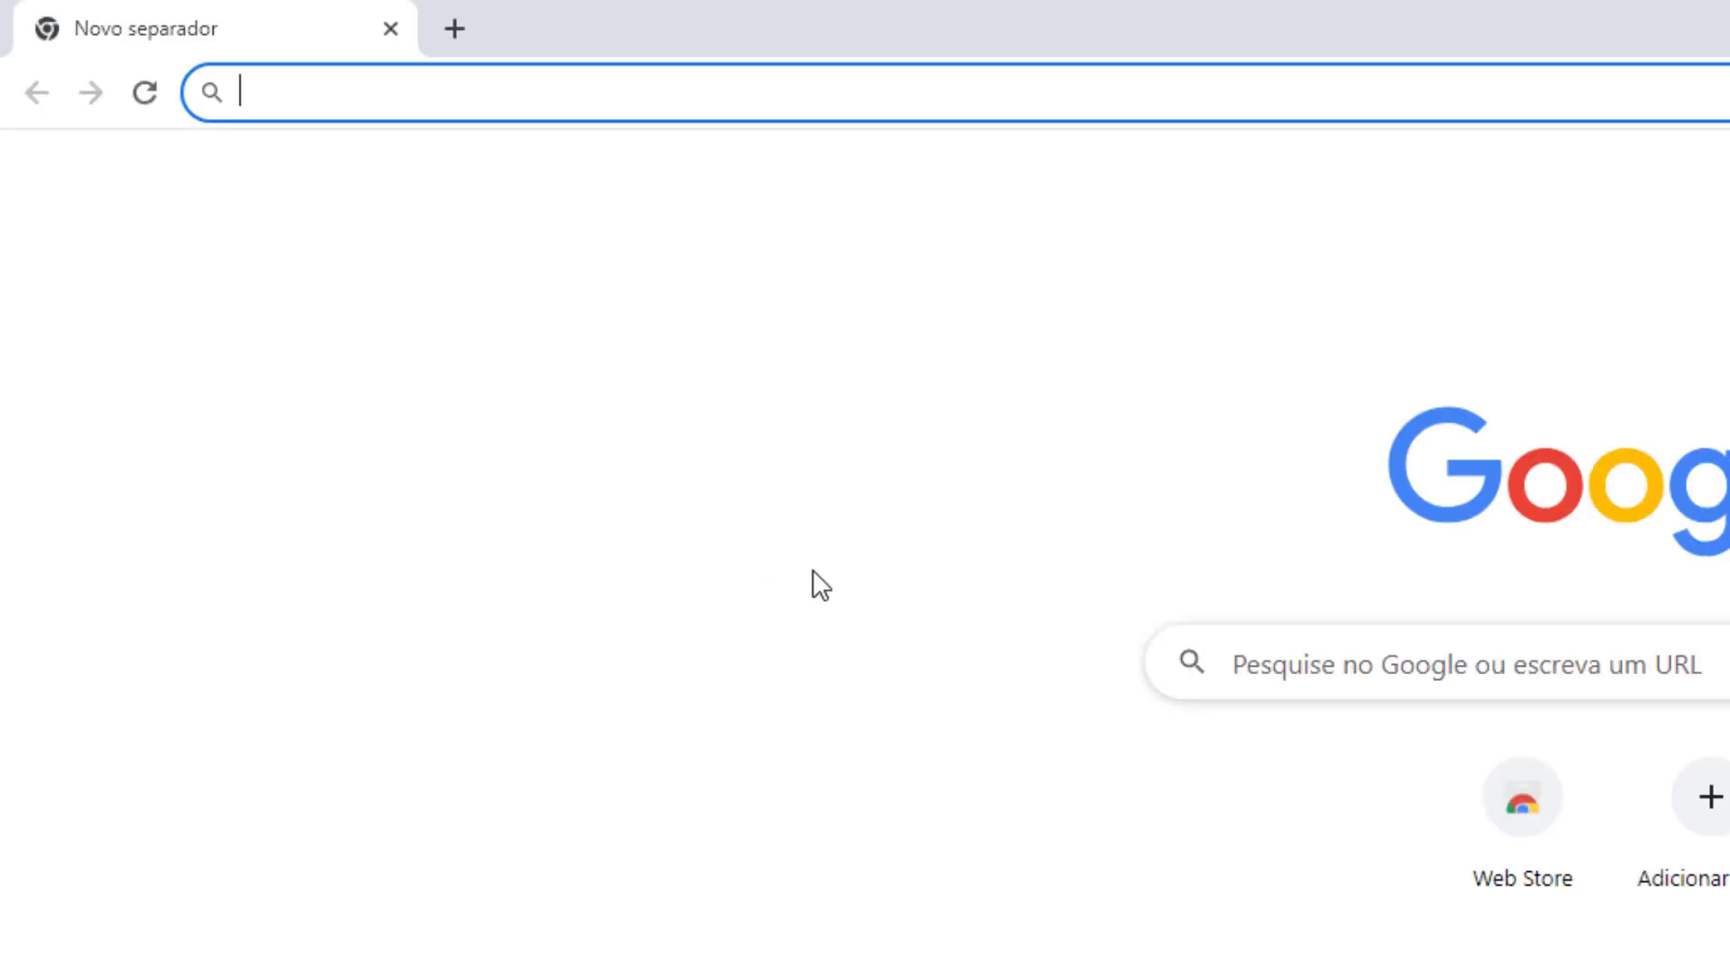
pyautogui.click(1390, 686)
pyautogui.click(1166, 557)
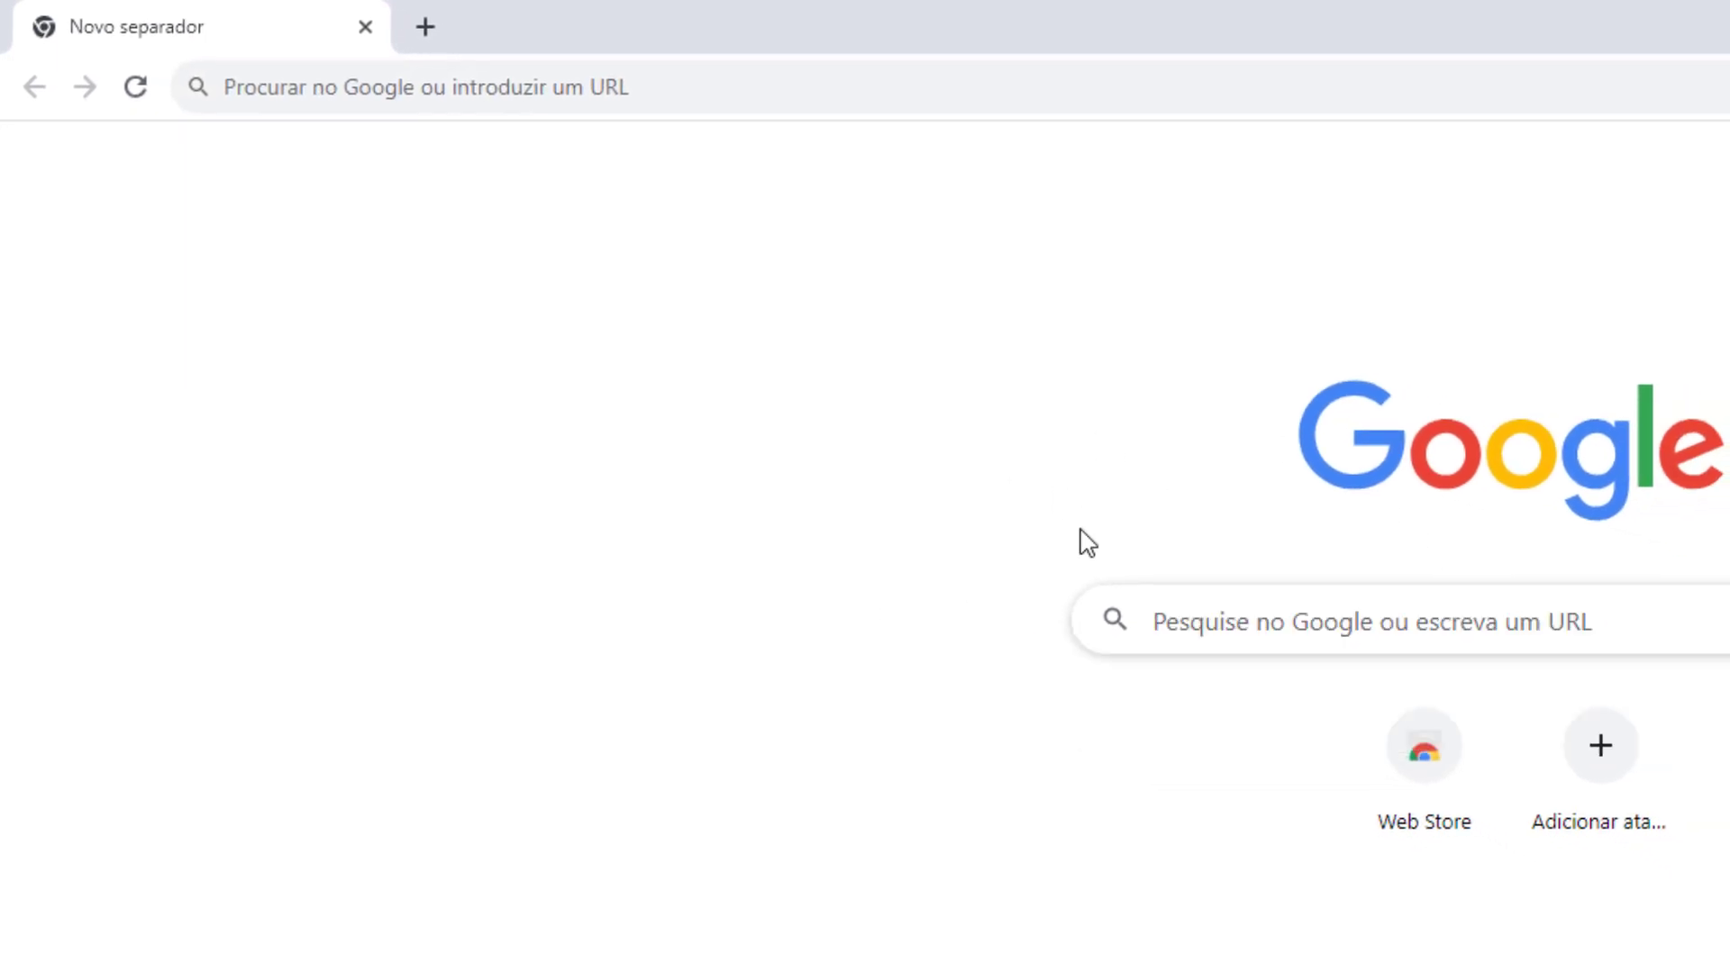
pyautogui.click(1369, 605)
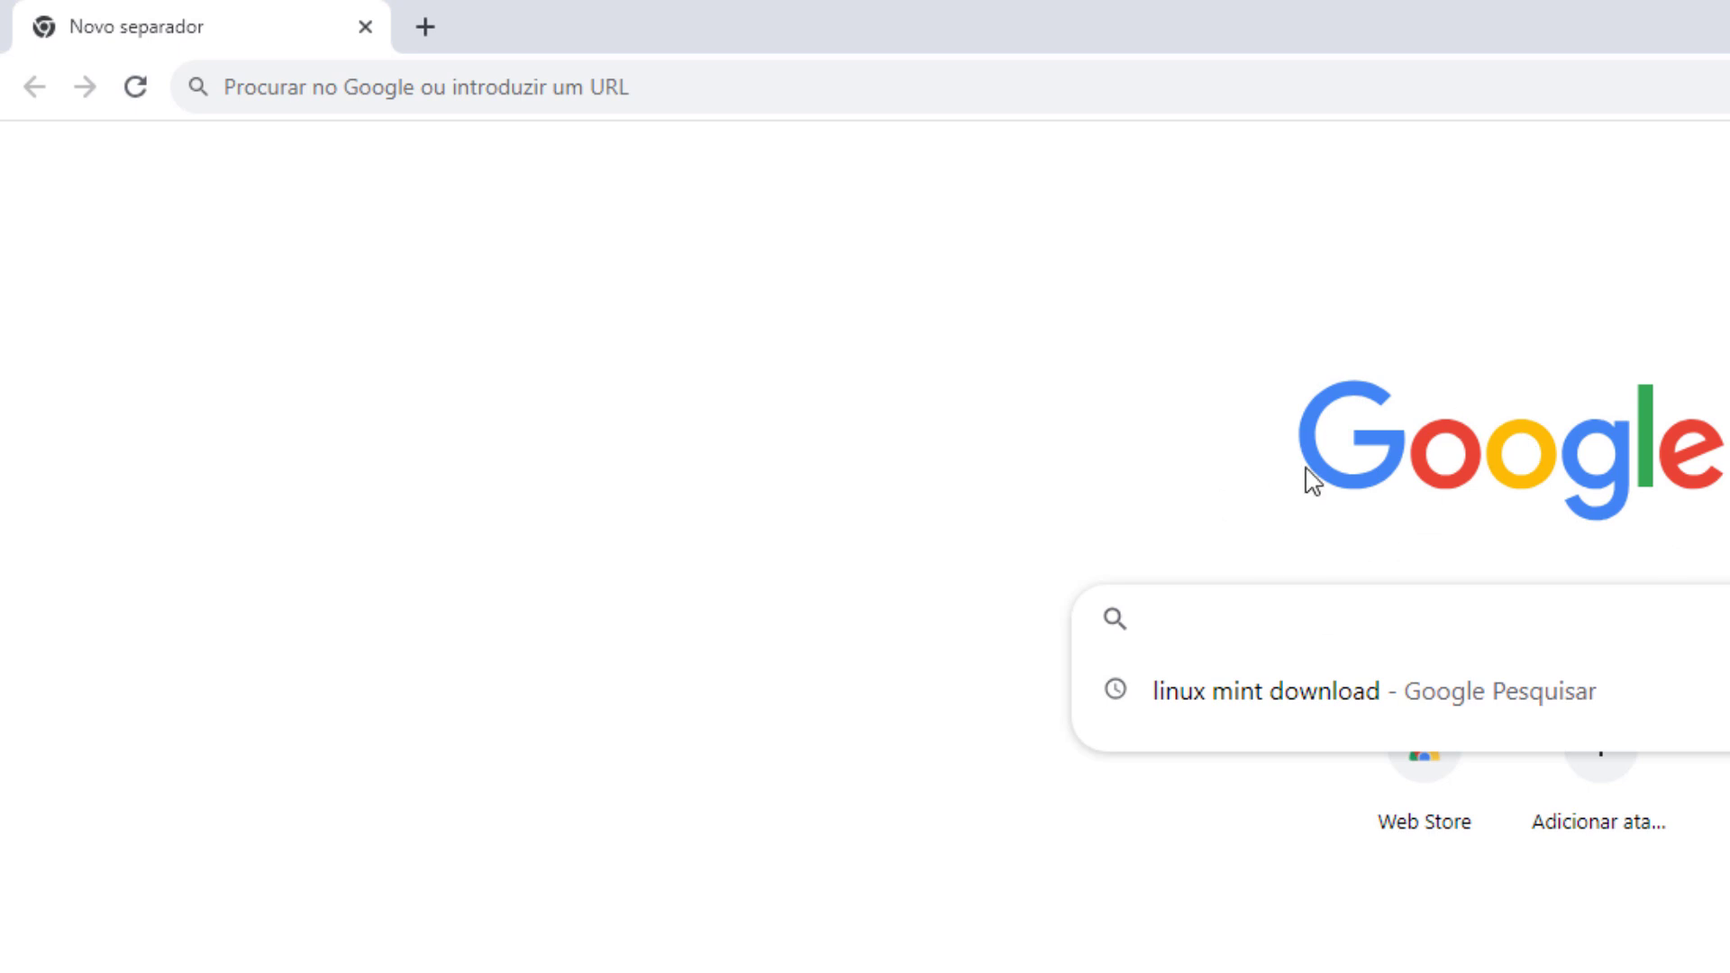
pyautogui.click(656, 86)
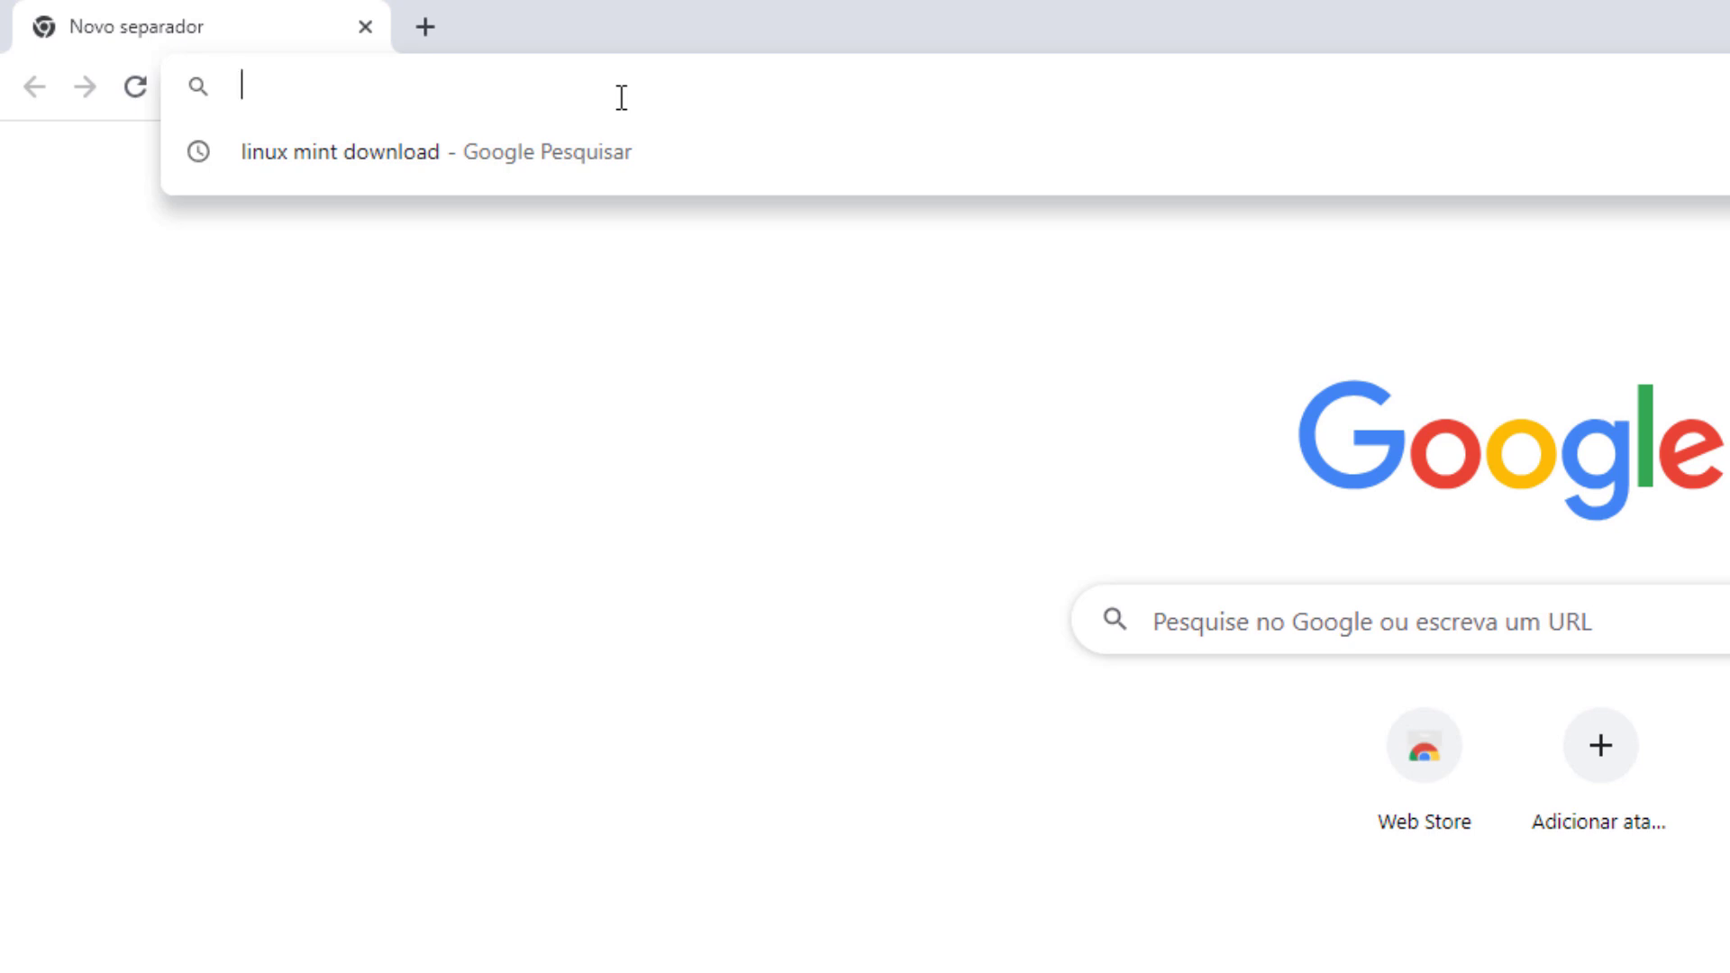
pyautogui.write('virtual')
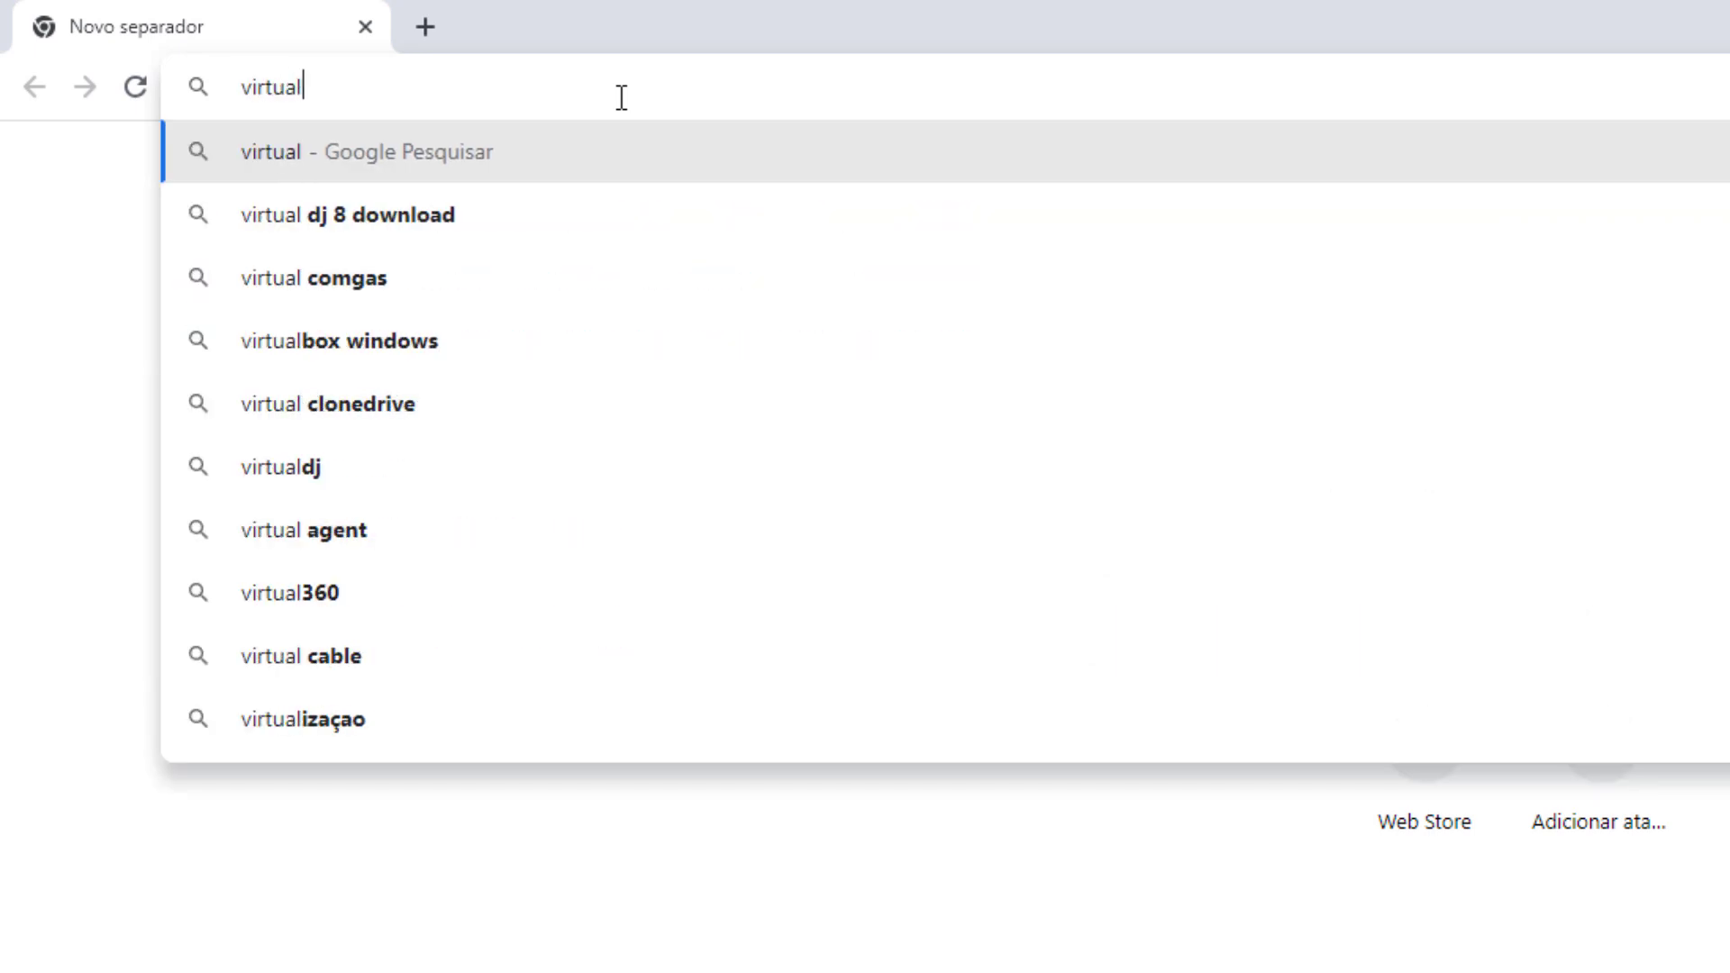
pyautogui.write('box download')
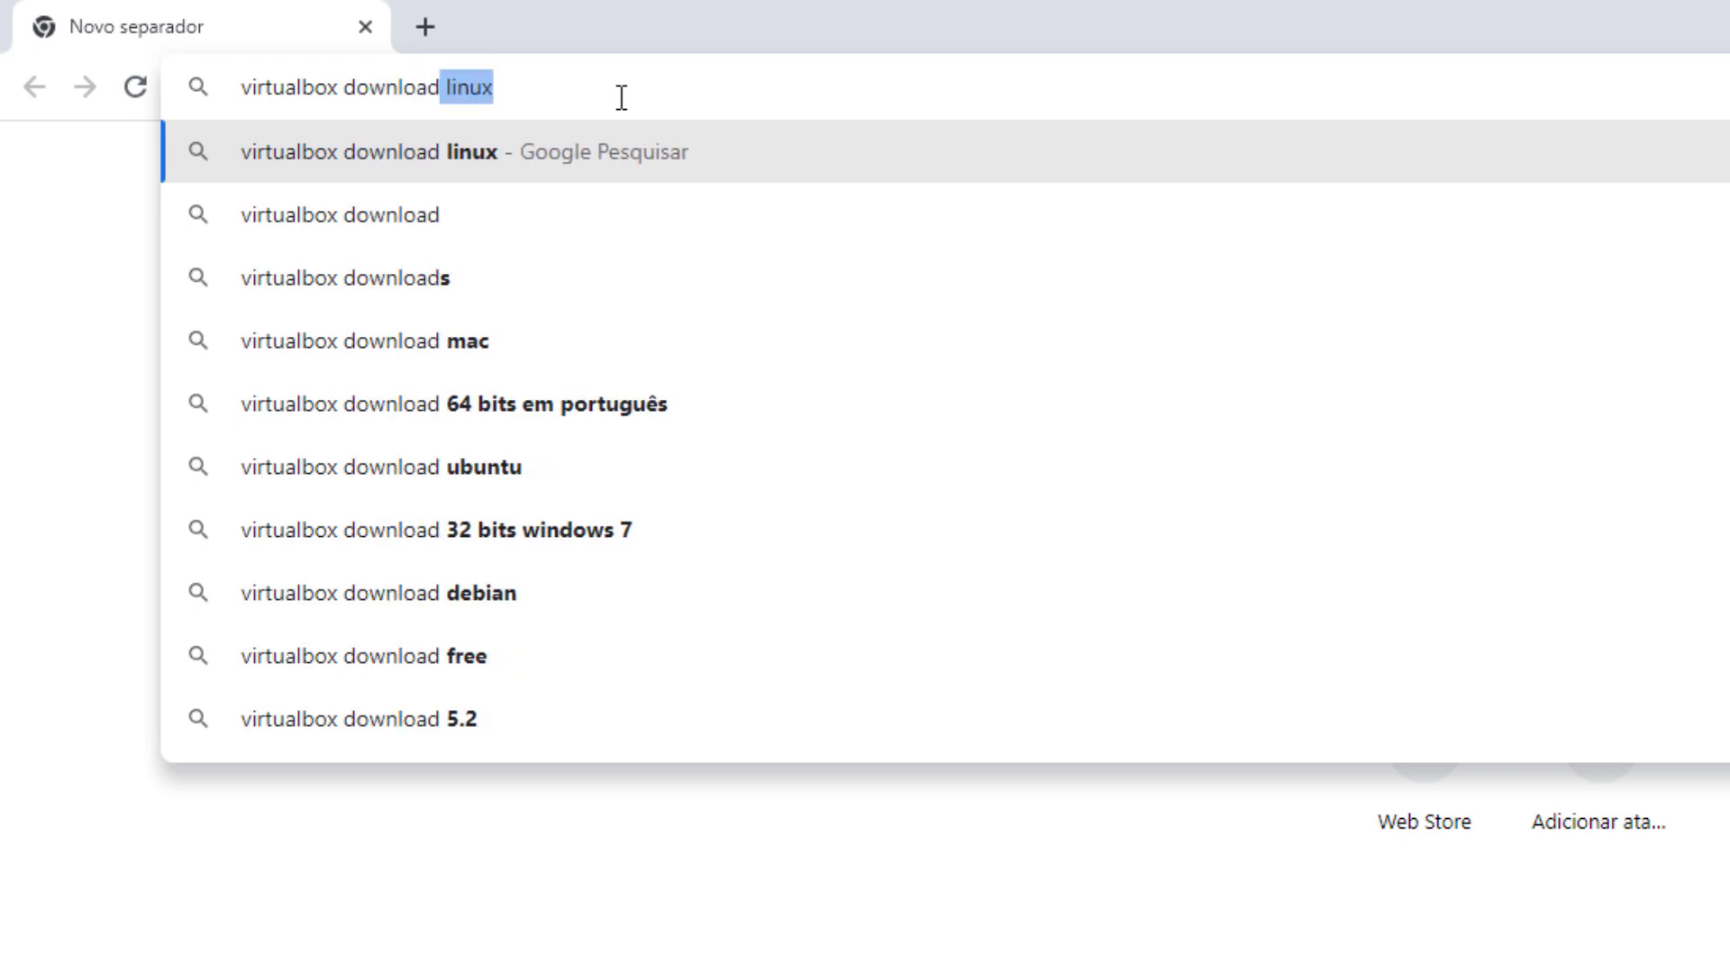
pyautogui.press('BackSpace')
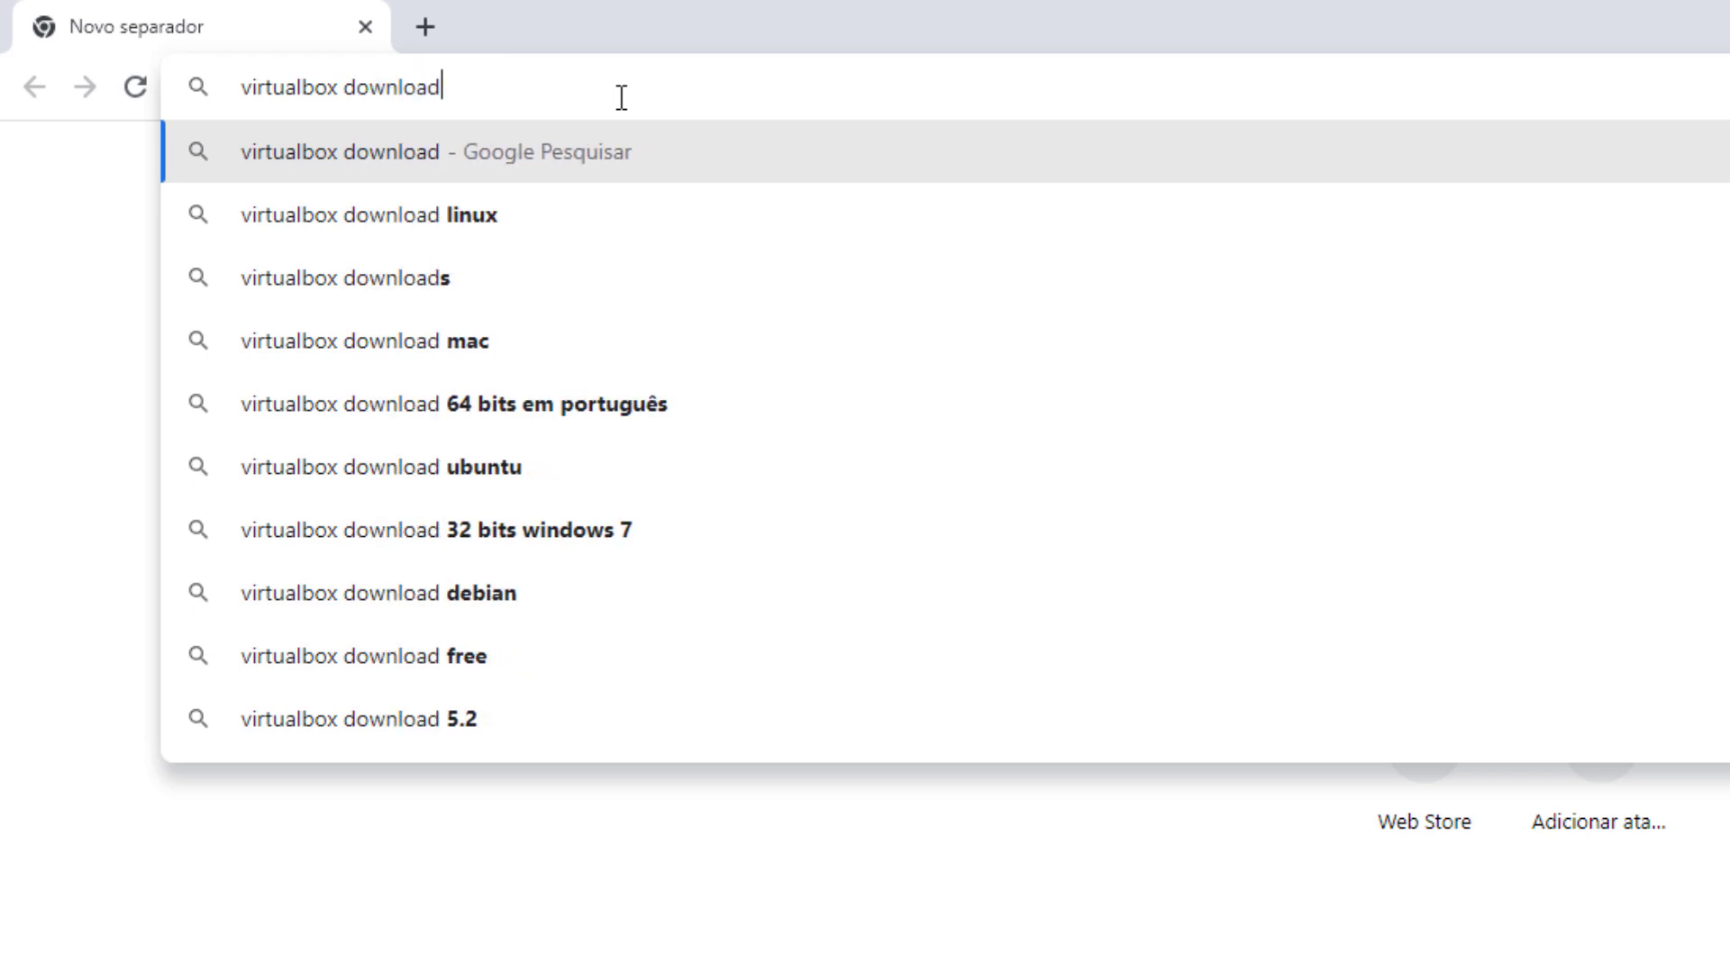
pyautogui.press('Return')
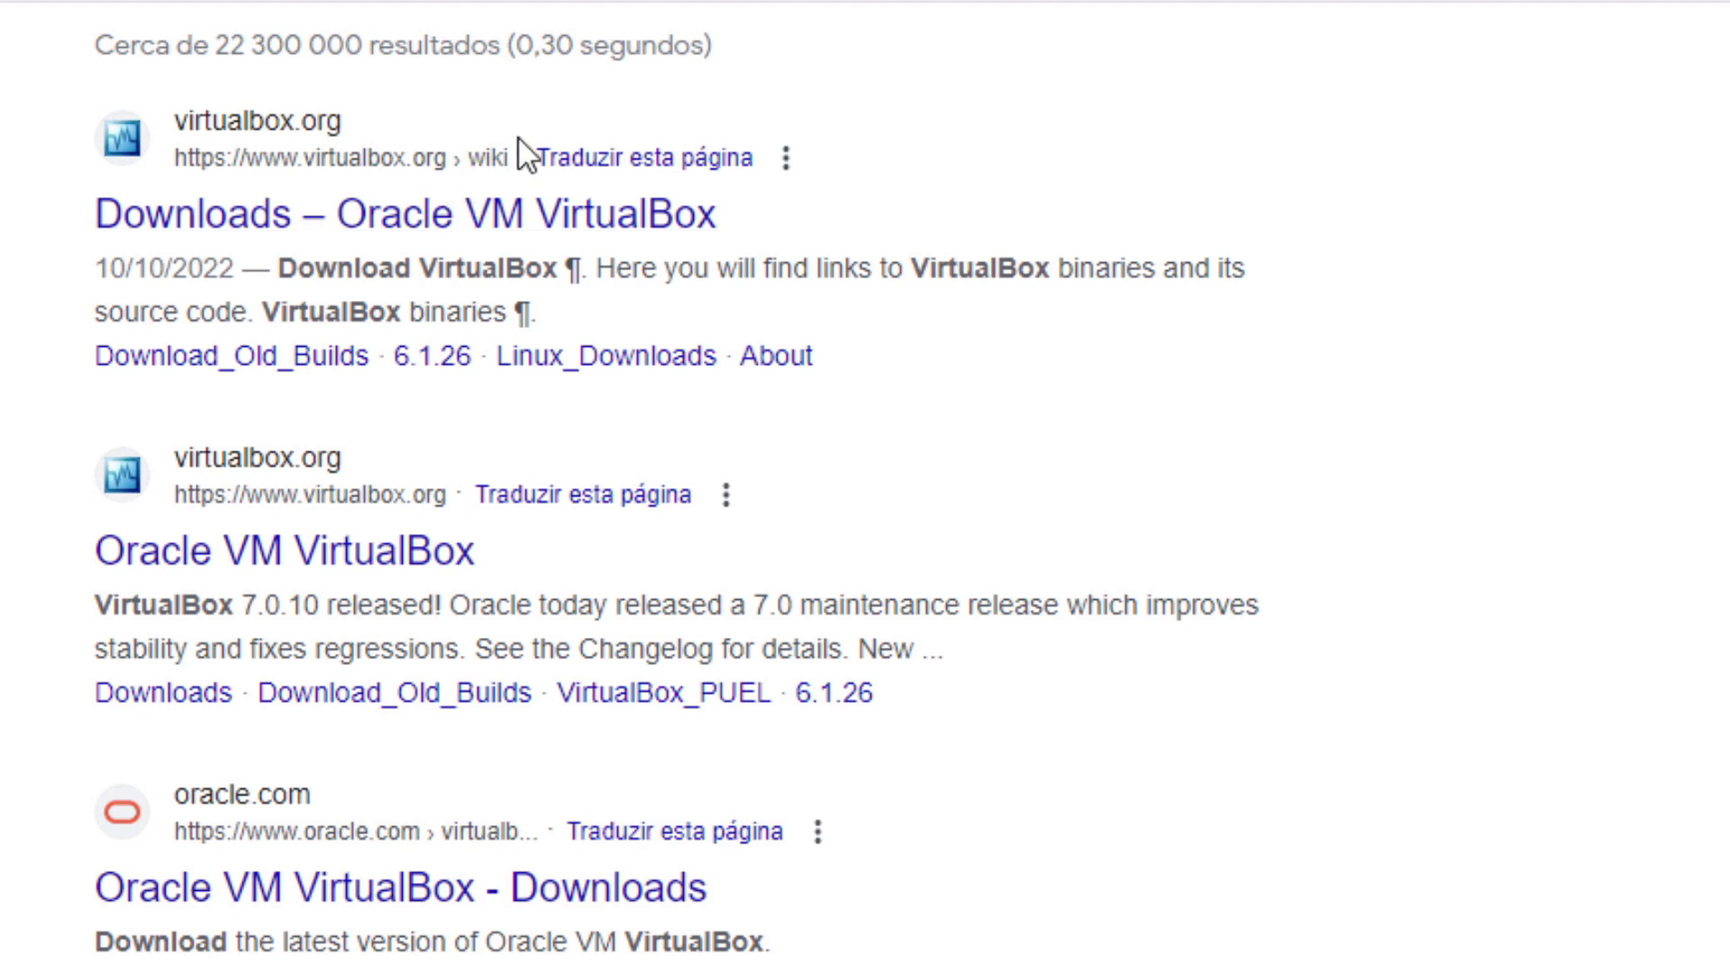
pyautogui.click(484, 187)
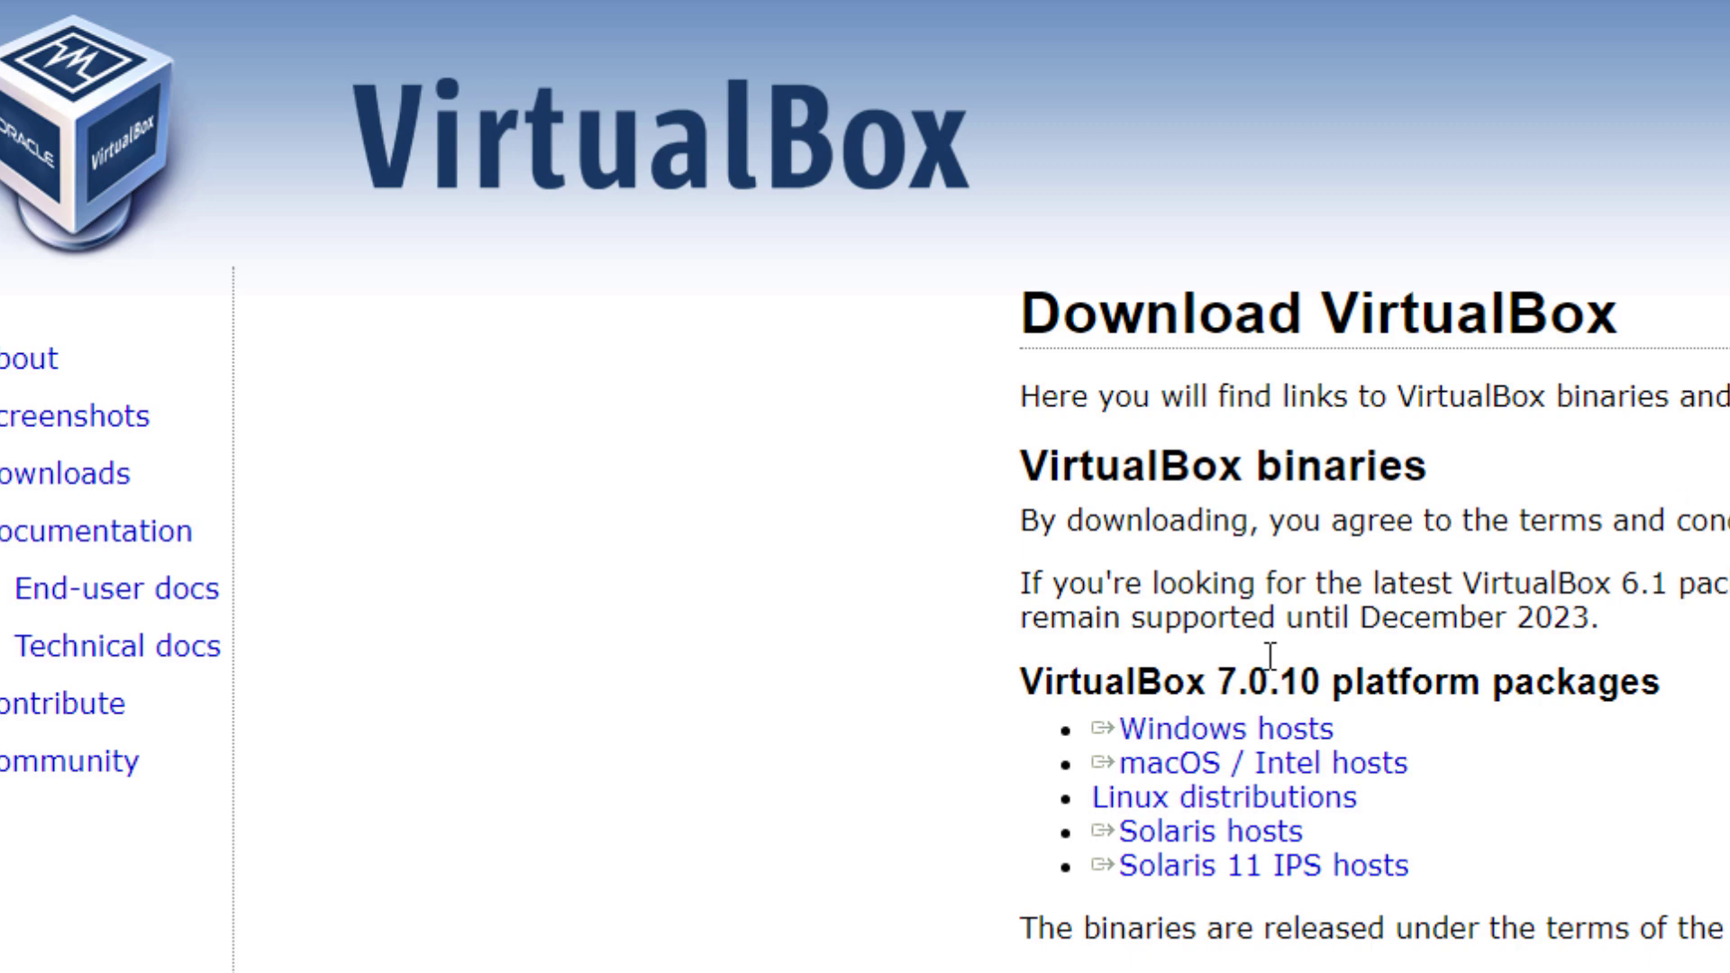
# Step: Examine the VirtualBox 7.0.10 platform packages offered for macOS, Linux and Solaris on the download page
pyautogui.doubleClick(1103, 677)
pyautogui.doubleClick(1052, 675)
pyautogui.moveTo(1069, 677); pyautogui.dragTo(1017, 671)
pyautogui.click(879, 600)
pyautogui.moveTo(1467, 733); pyautogui.dragTo(1212, 764)
pyautogui.tripleClick(1221, 767)
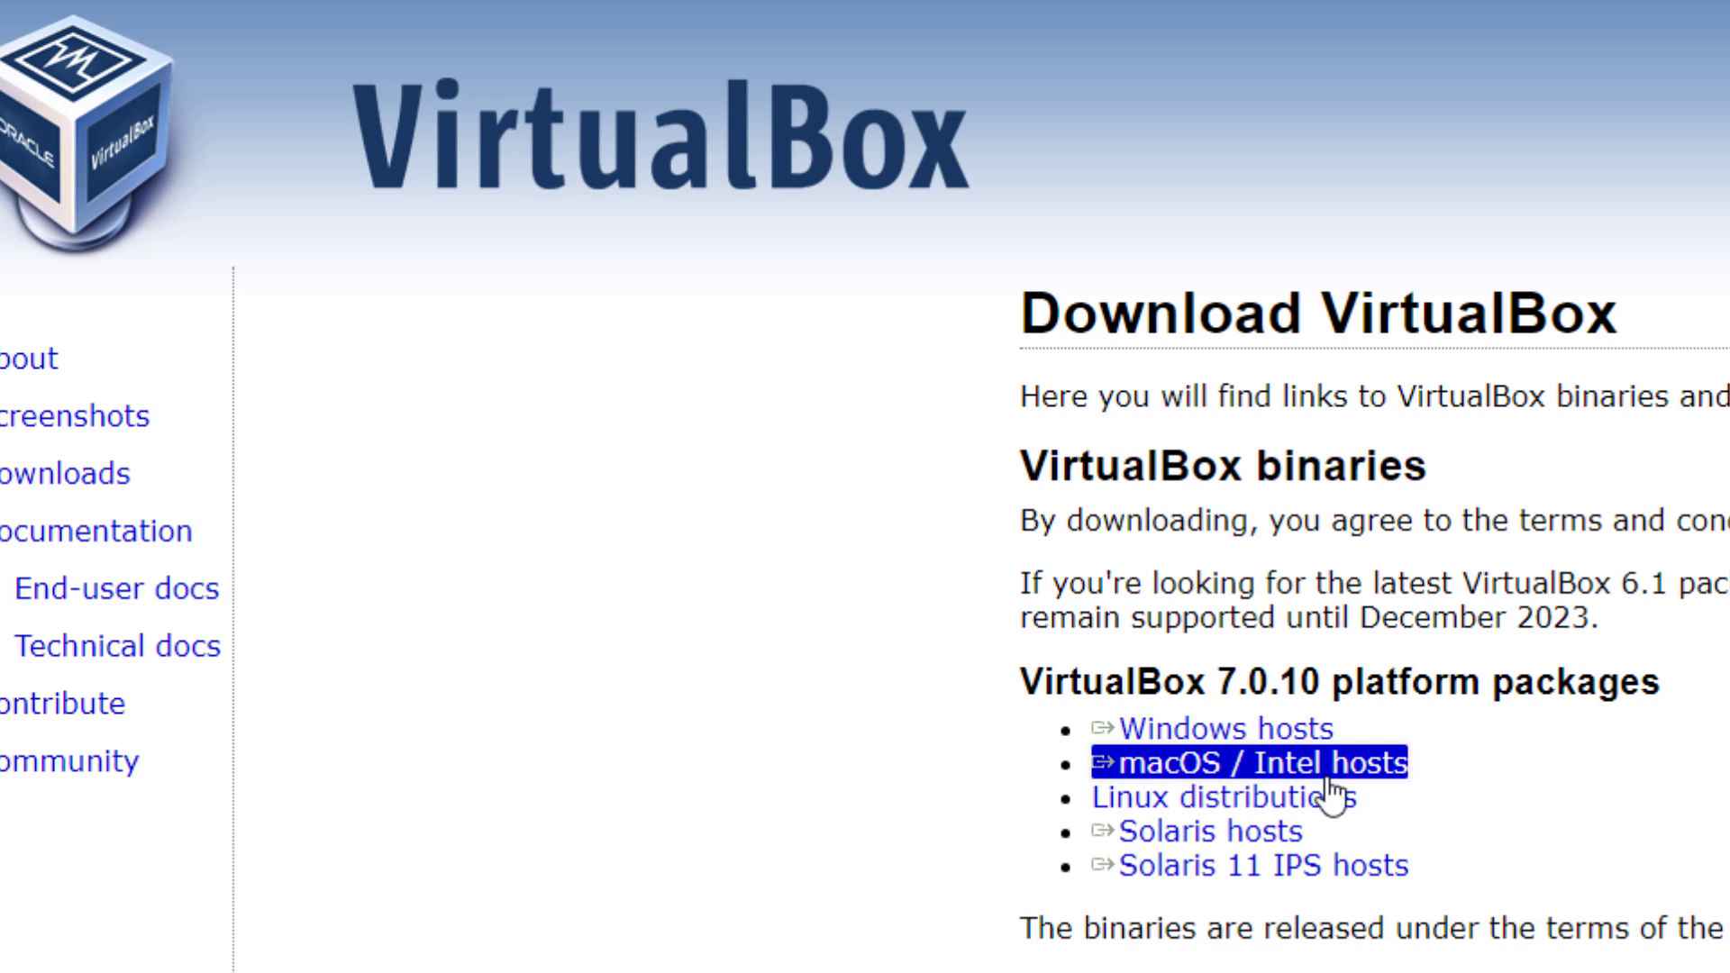
pyautogui.tripleClick(1181, 799)
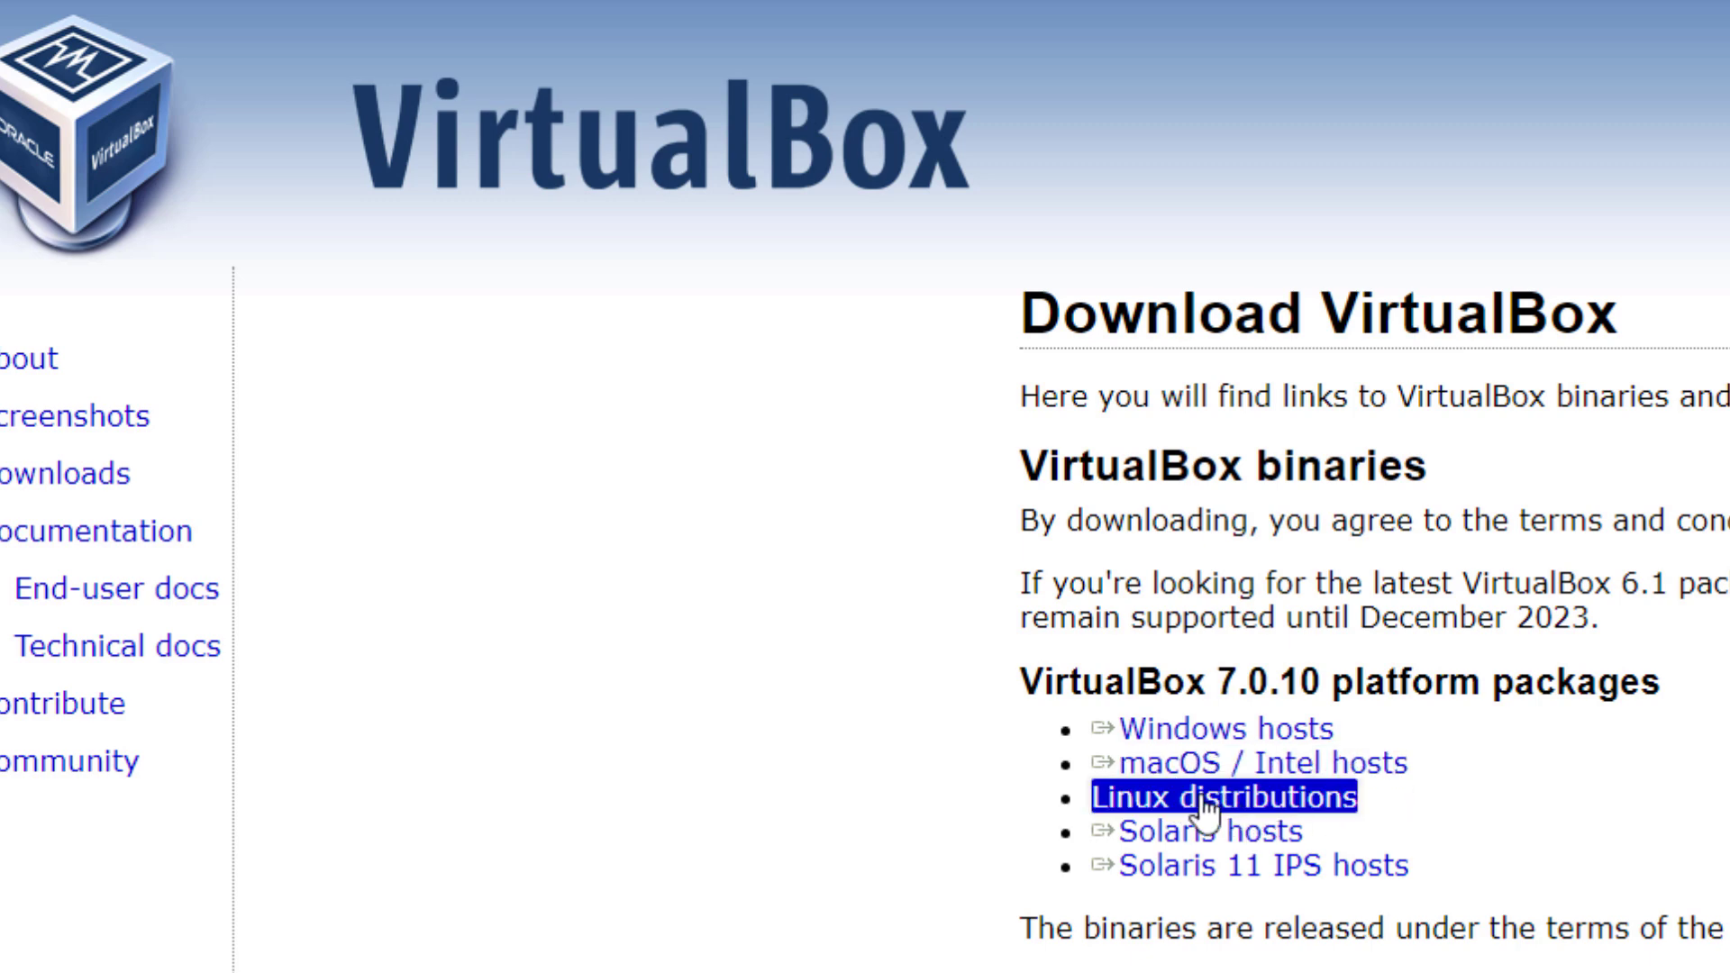
pyautogui.tripleClick(1283, 829)
pyautogui.tripleClick(1246, 872)
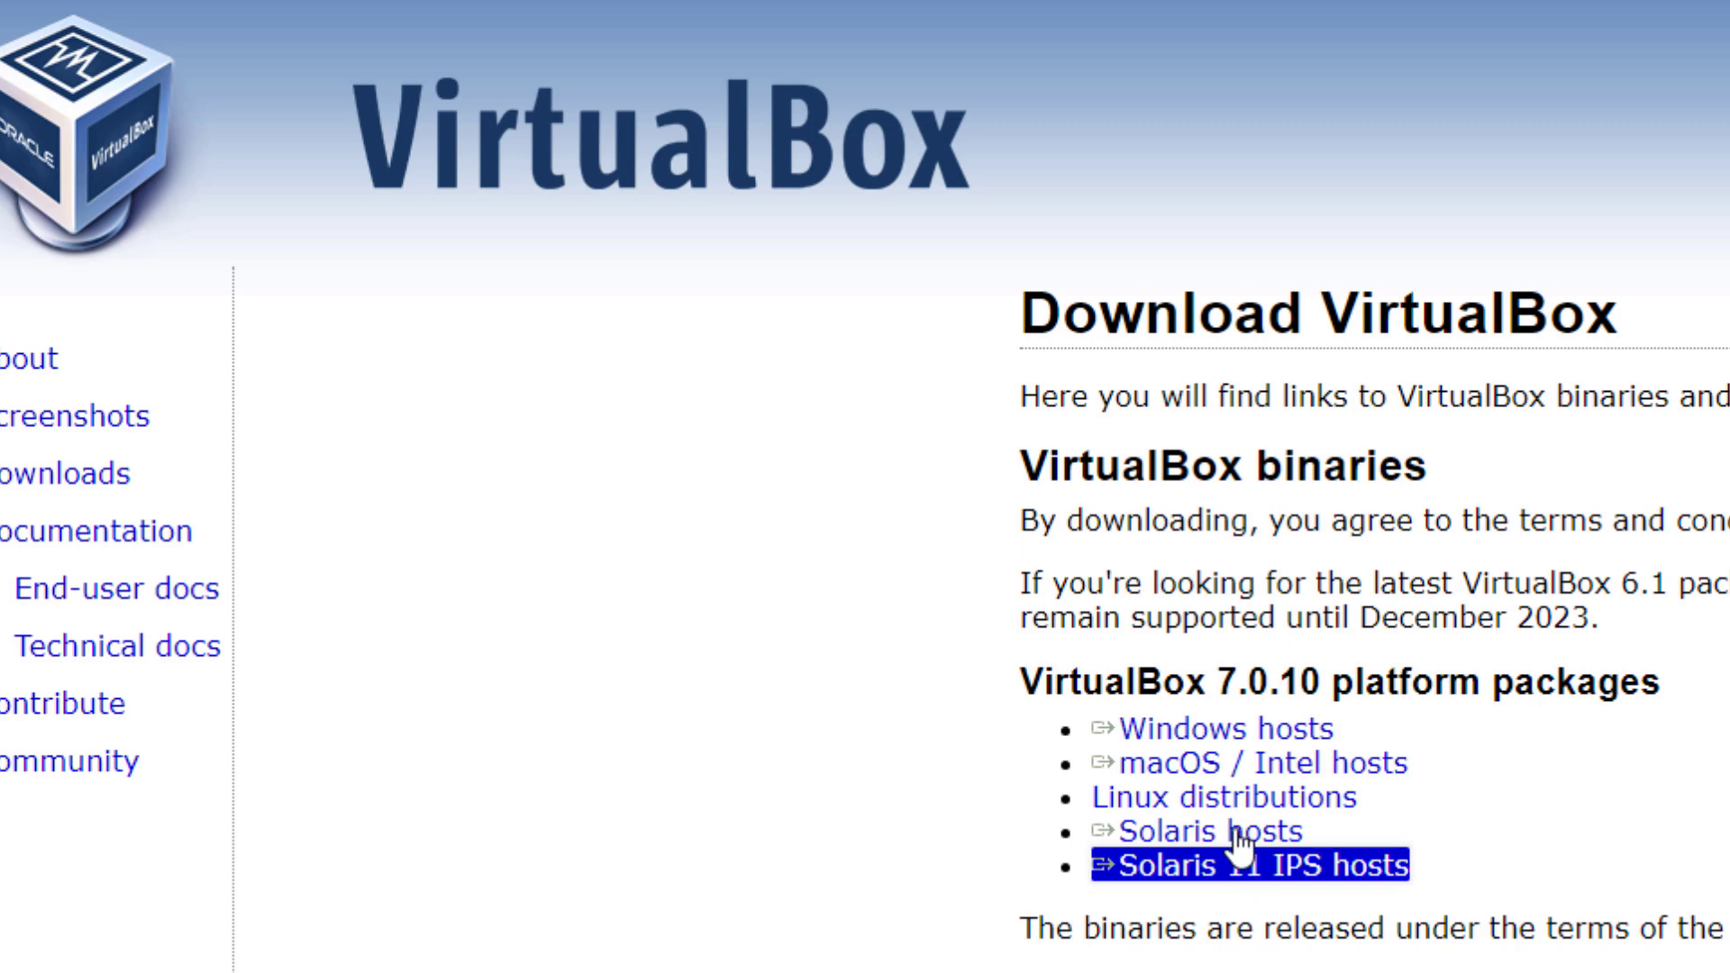
pyautogui.tripleClick(1235, 827)
# Step: Download the VirtualBox 7.0.10 package for Windows hosts and launch the downloaded installer
pyautogui.tripleClick(1217, 735)
pyautogui.tripleClick(1234, 739)
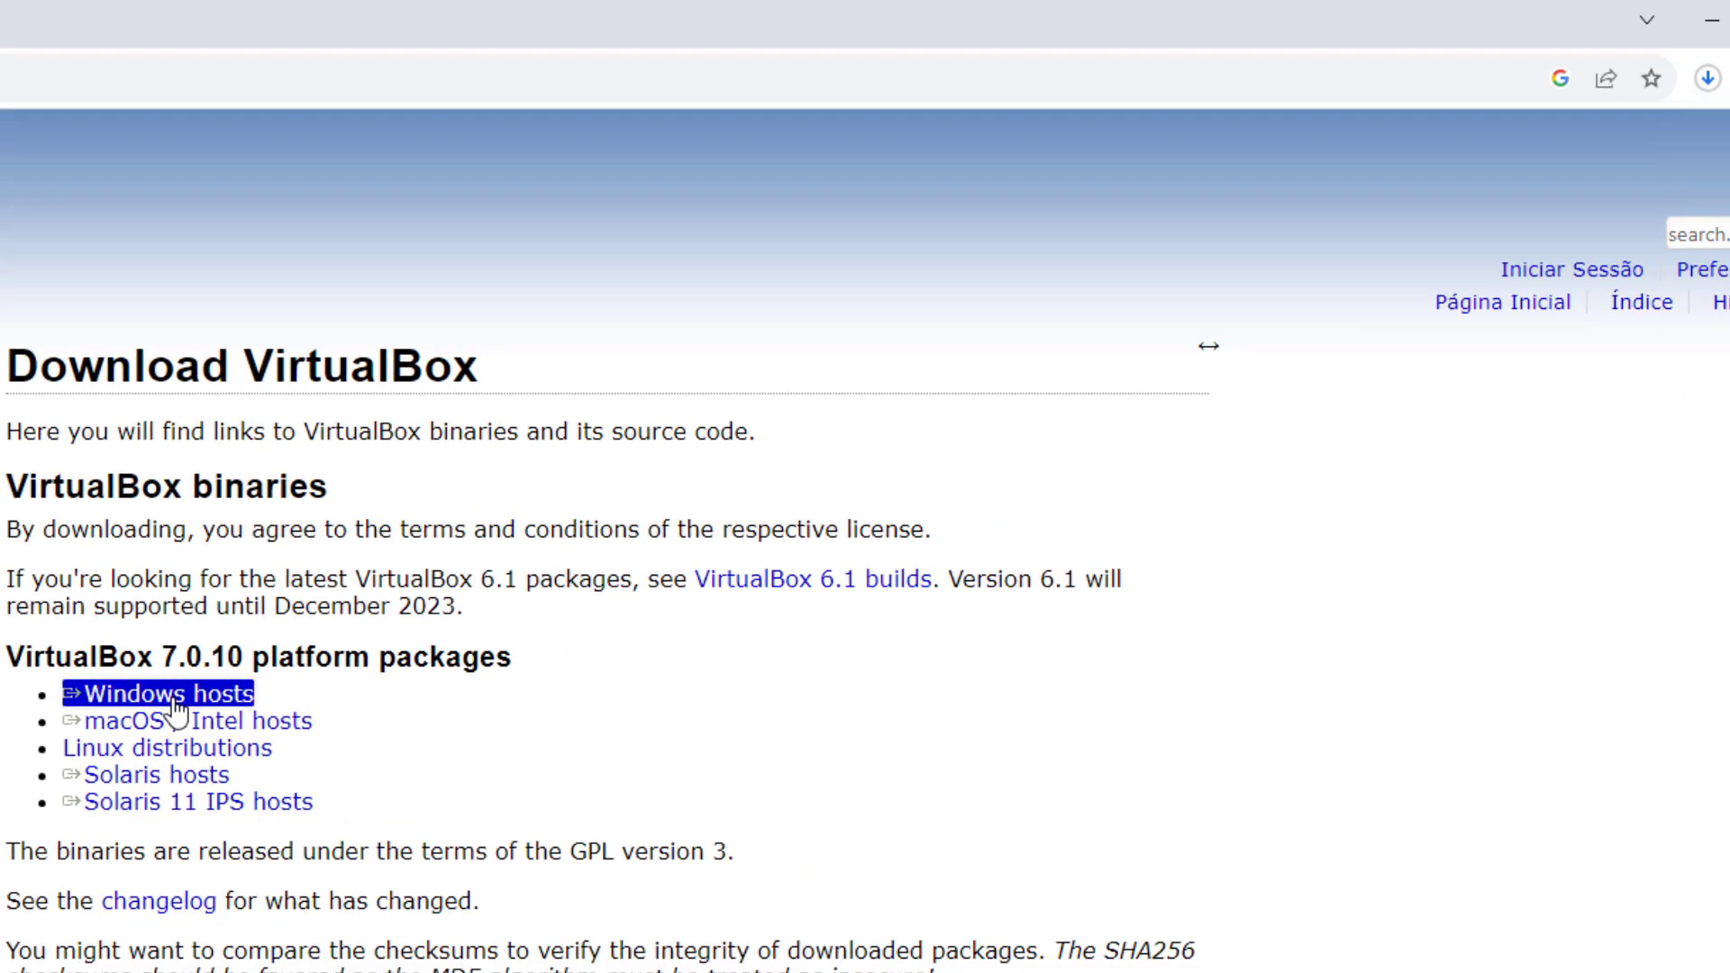
pyautogui.click(406, 627)
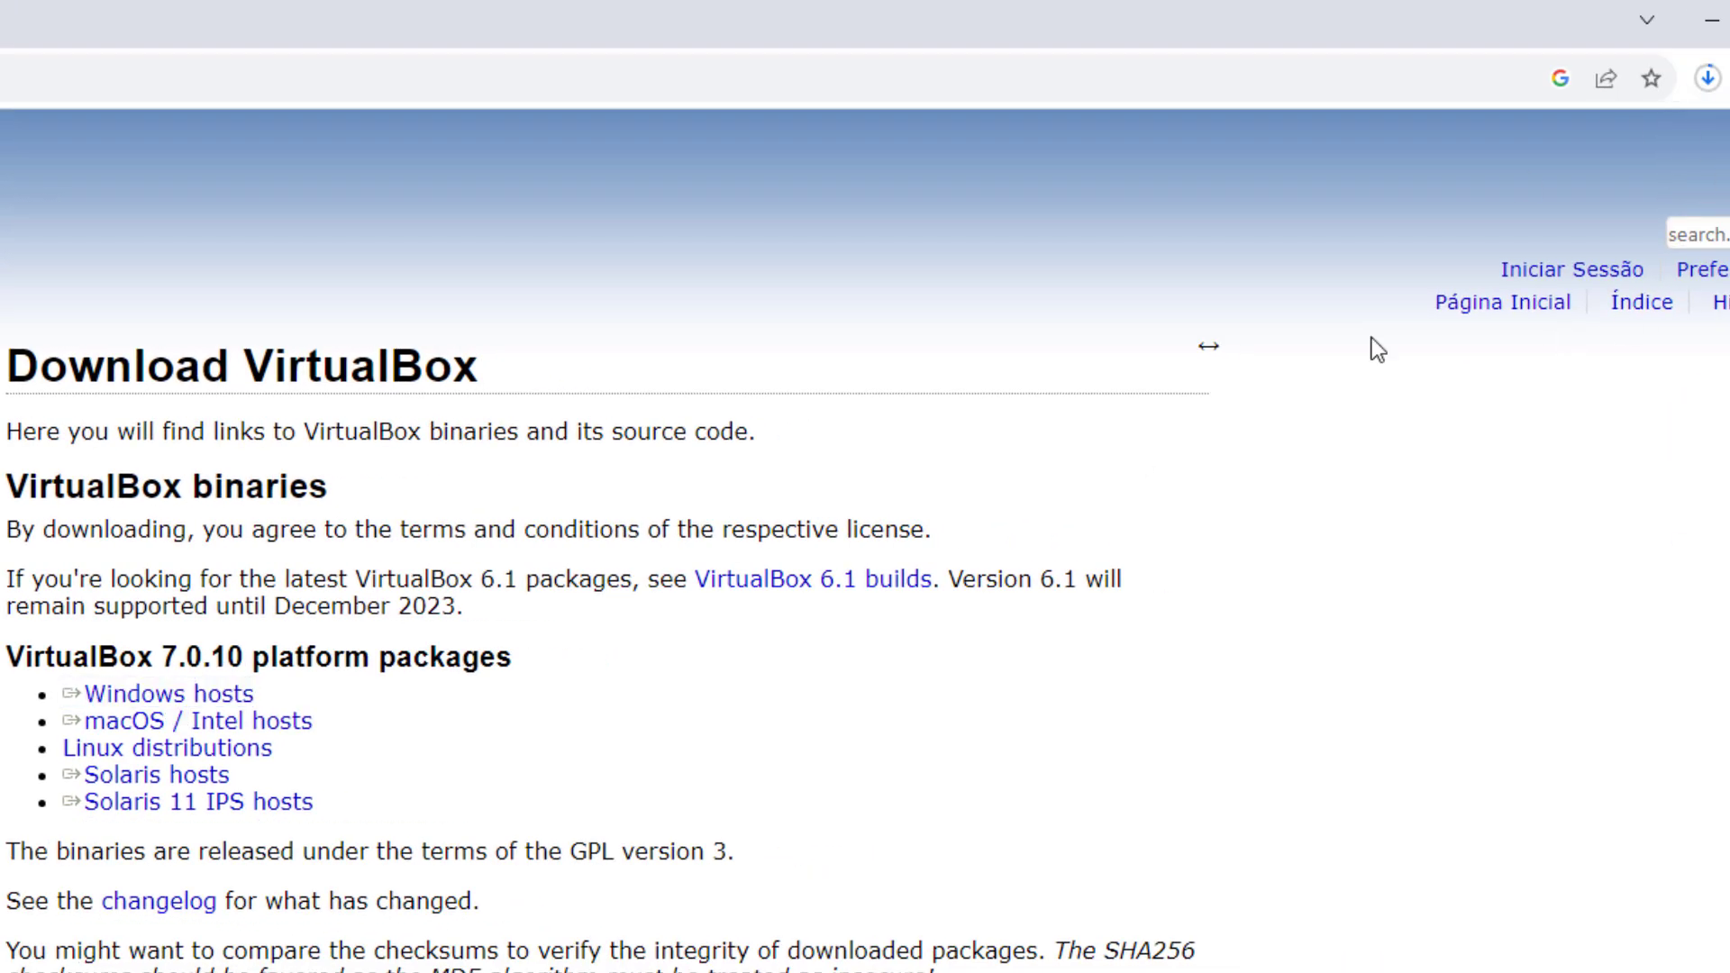
pyautogui.click(1707, 78)
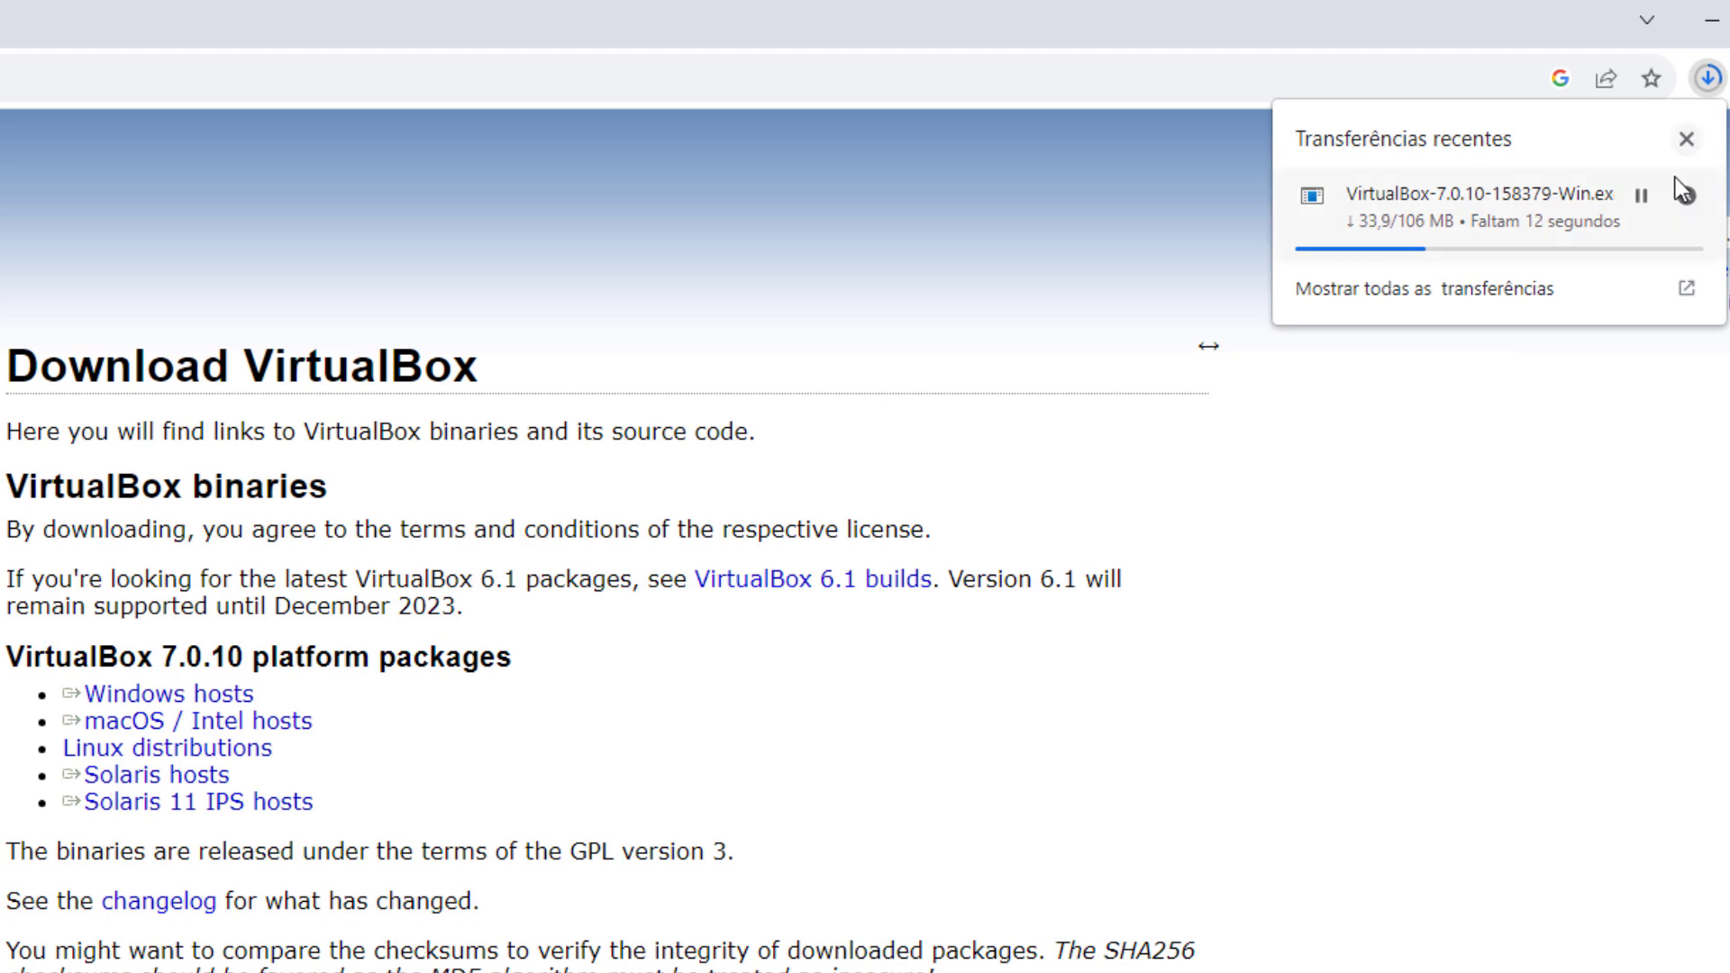
pyautogui.moveTo(1636, 226)
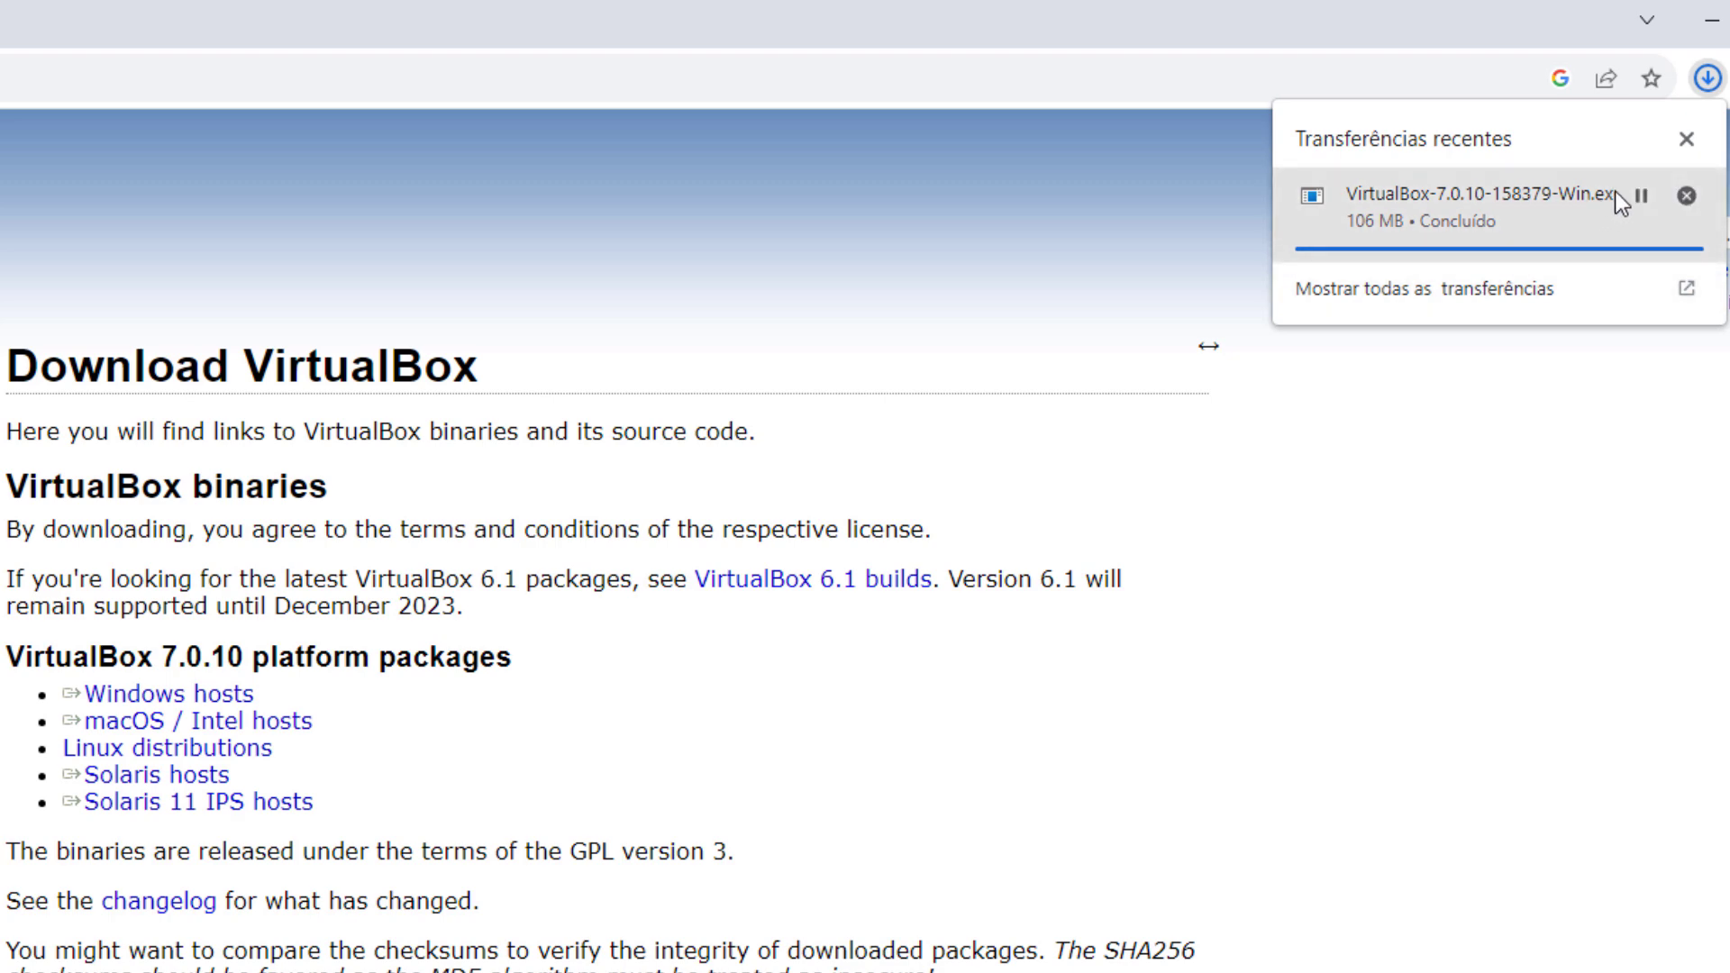
pyautogui.click(1497, 195)
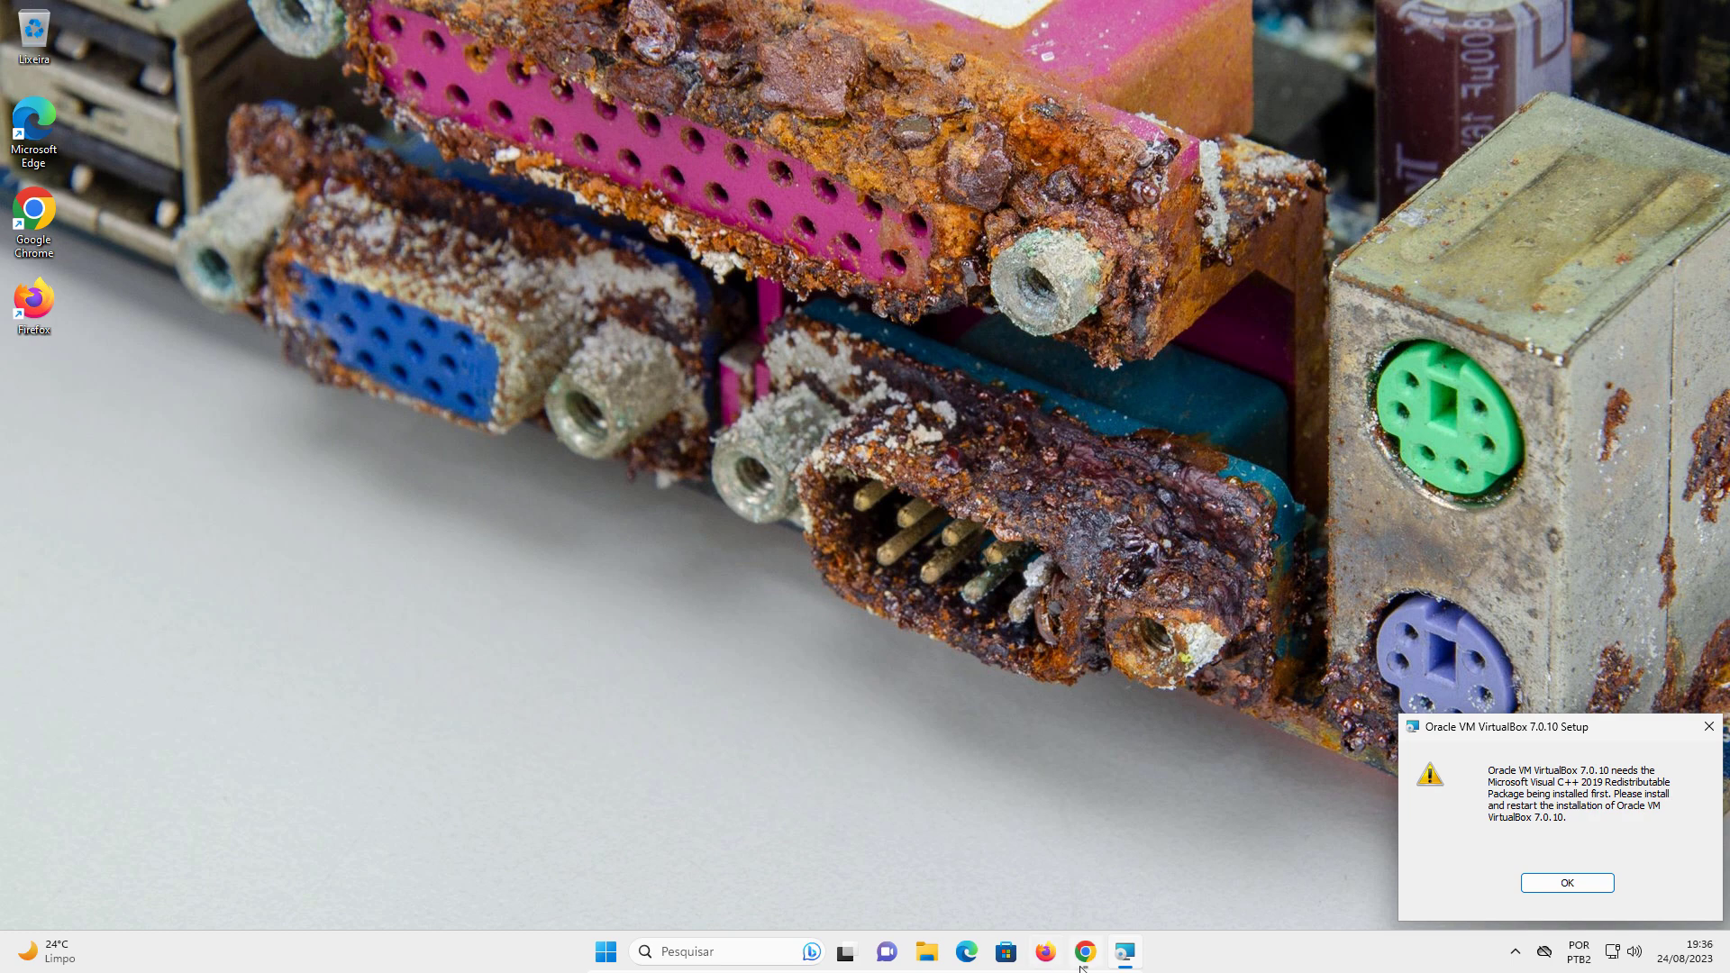
# Step: Return to Chrome and search Google for "visual c++ 2019 redistributable package"
pyautogui.click(1085, 951)
pyautogui.doubleClick(568, 27)
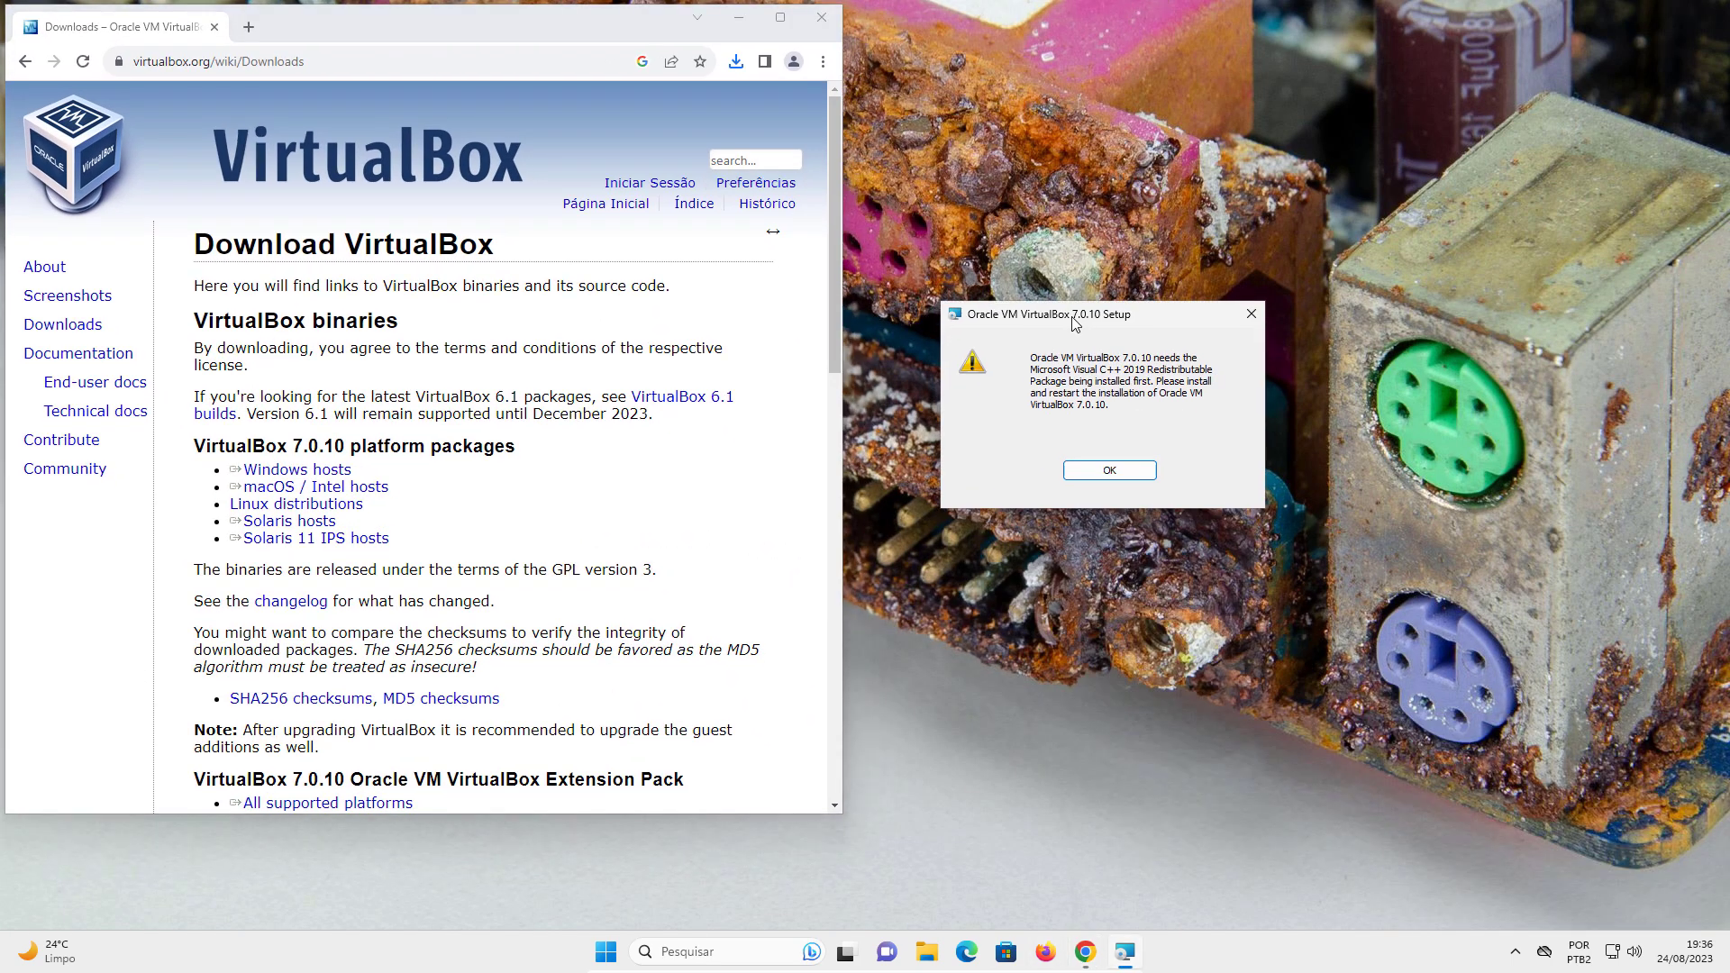
pyautogui.click(471, 68)
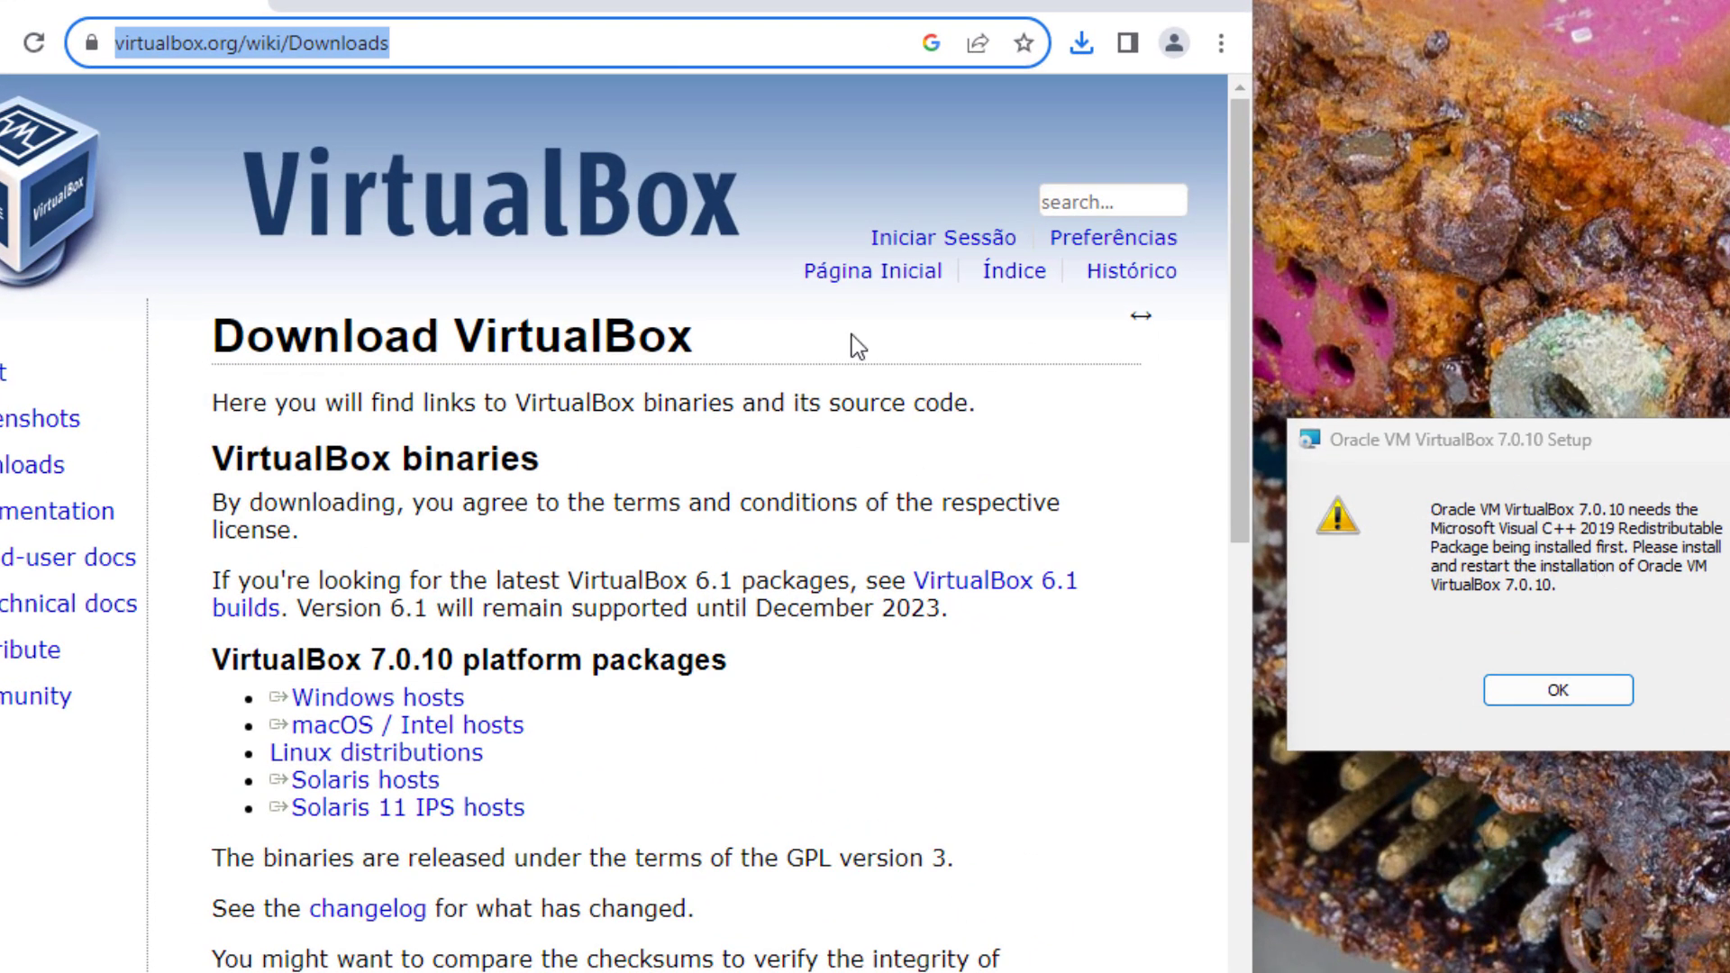
pyautogui.write('visual c++ 2019 ')
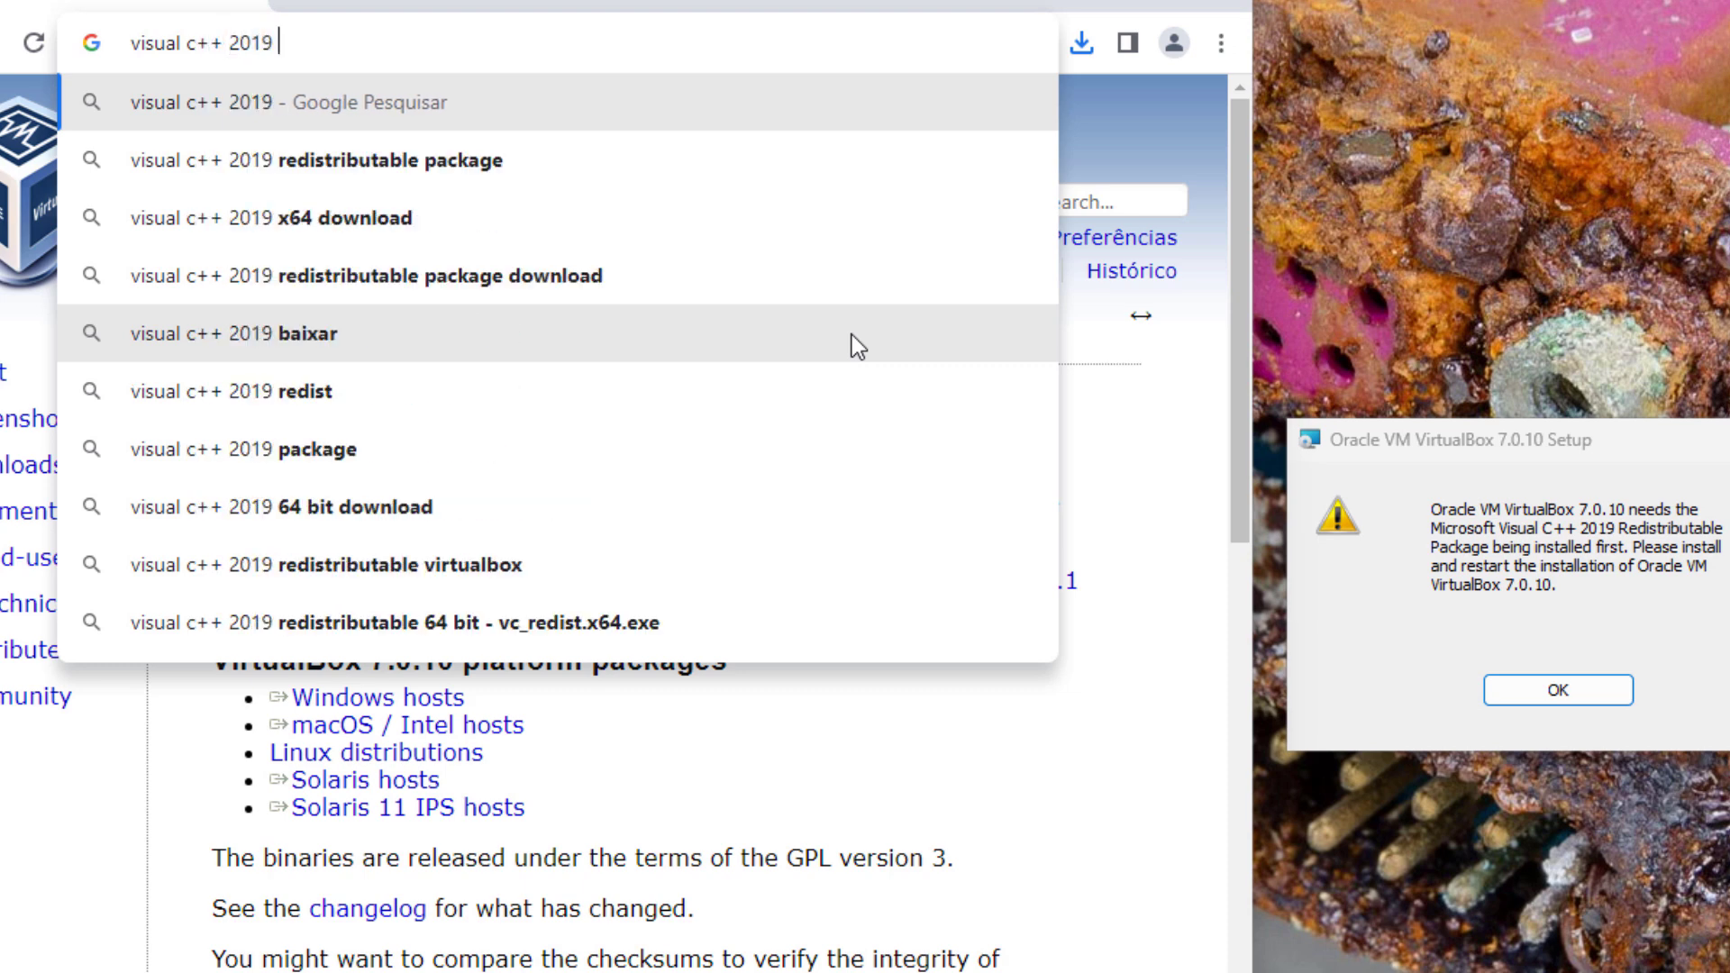
pyautogui.write('redis')
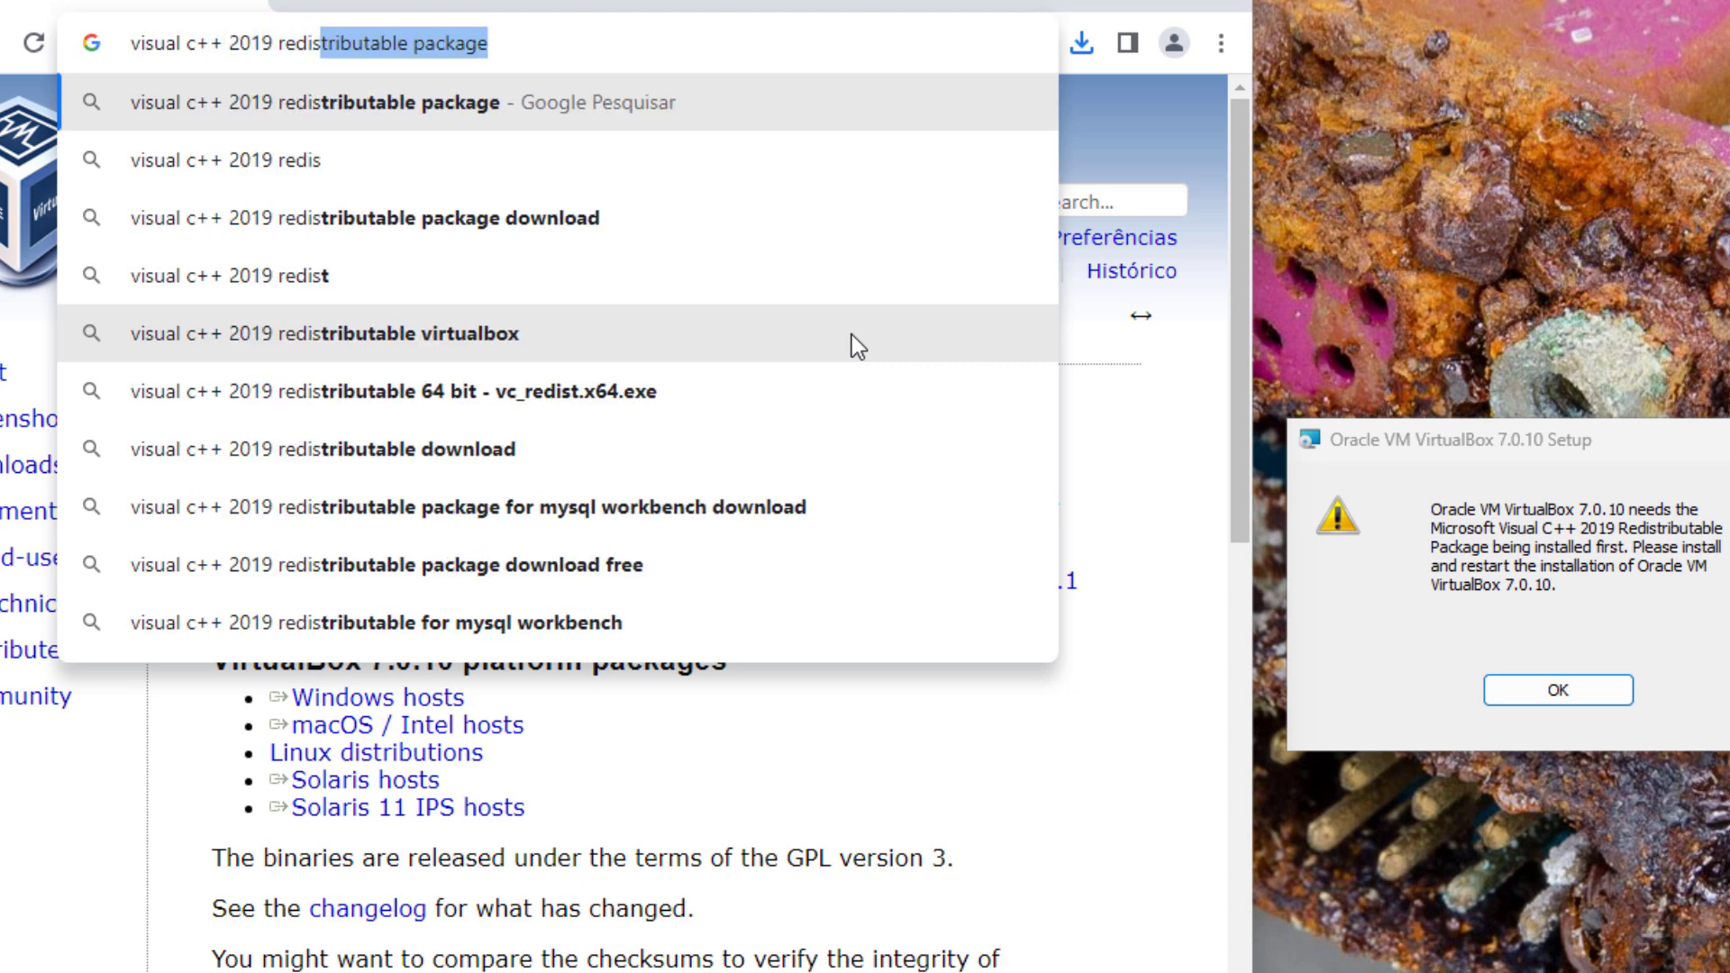
pyautogui.write('tributable package')
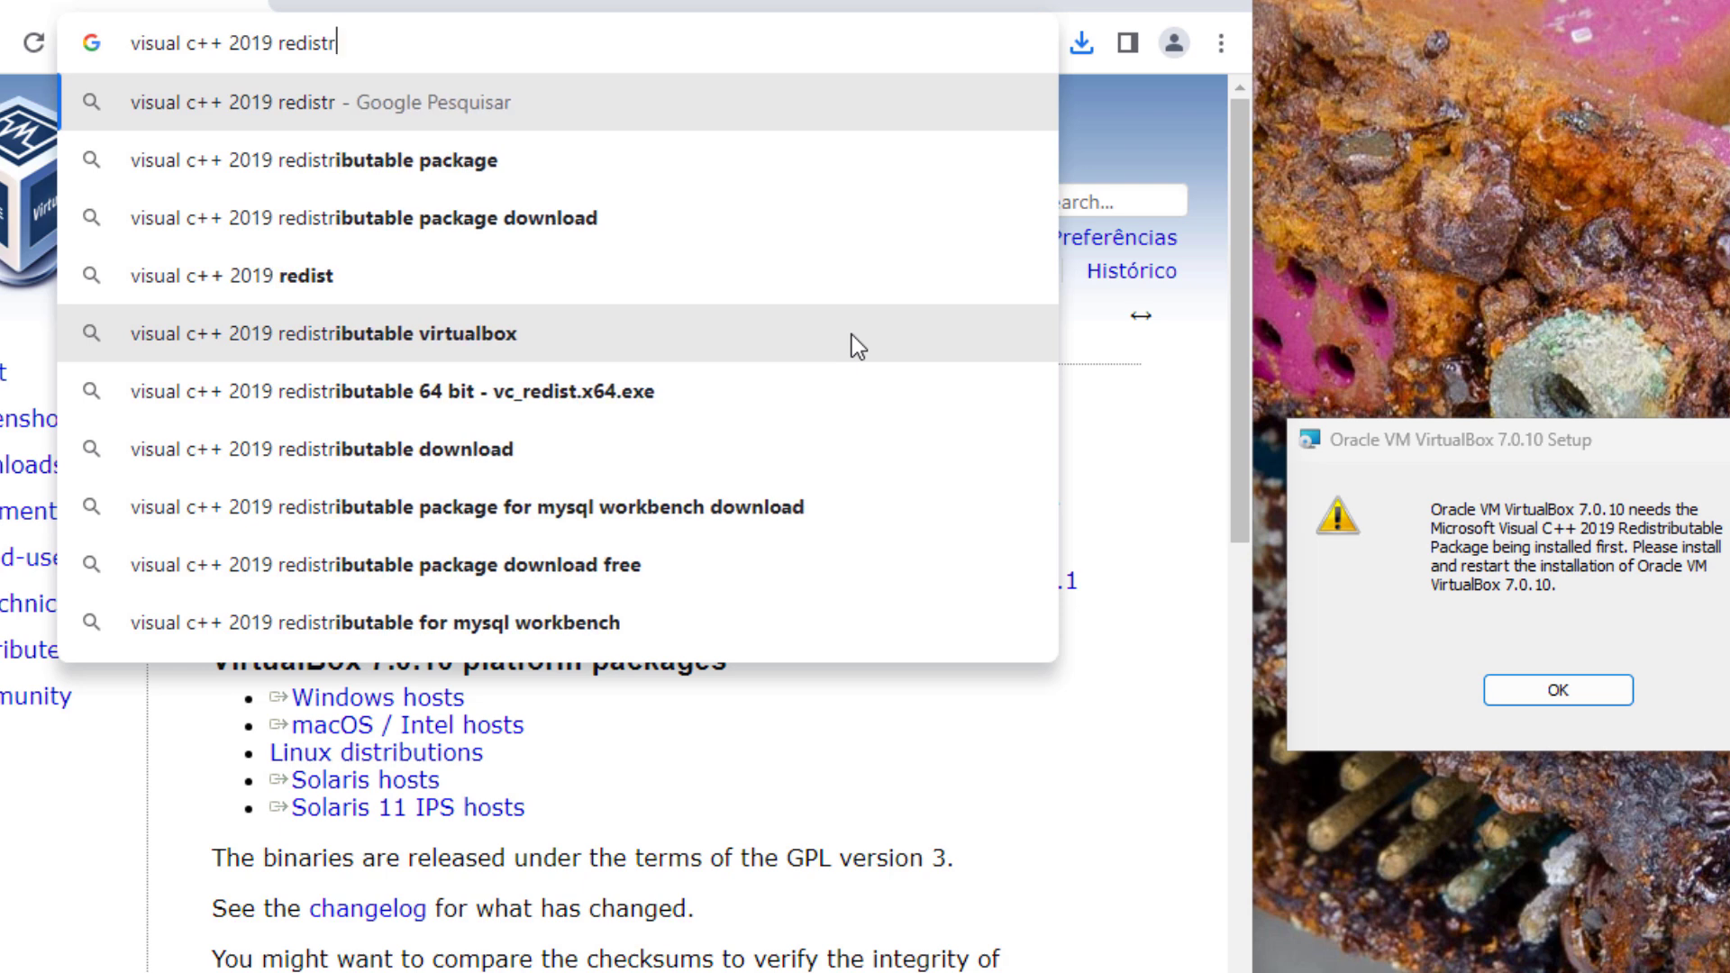
pyautogui.press('Down')
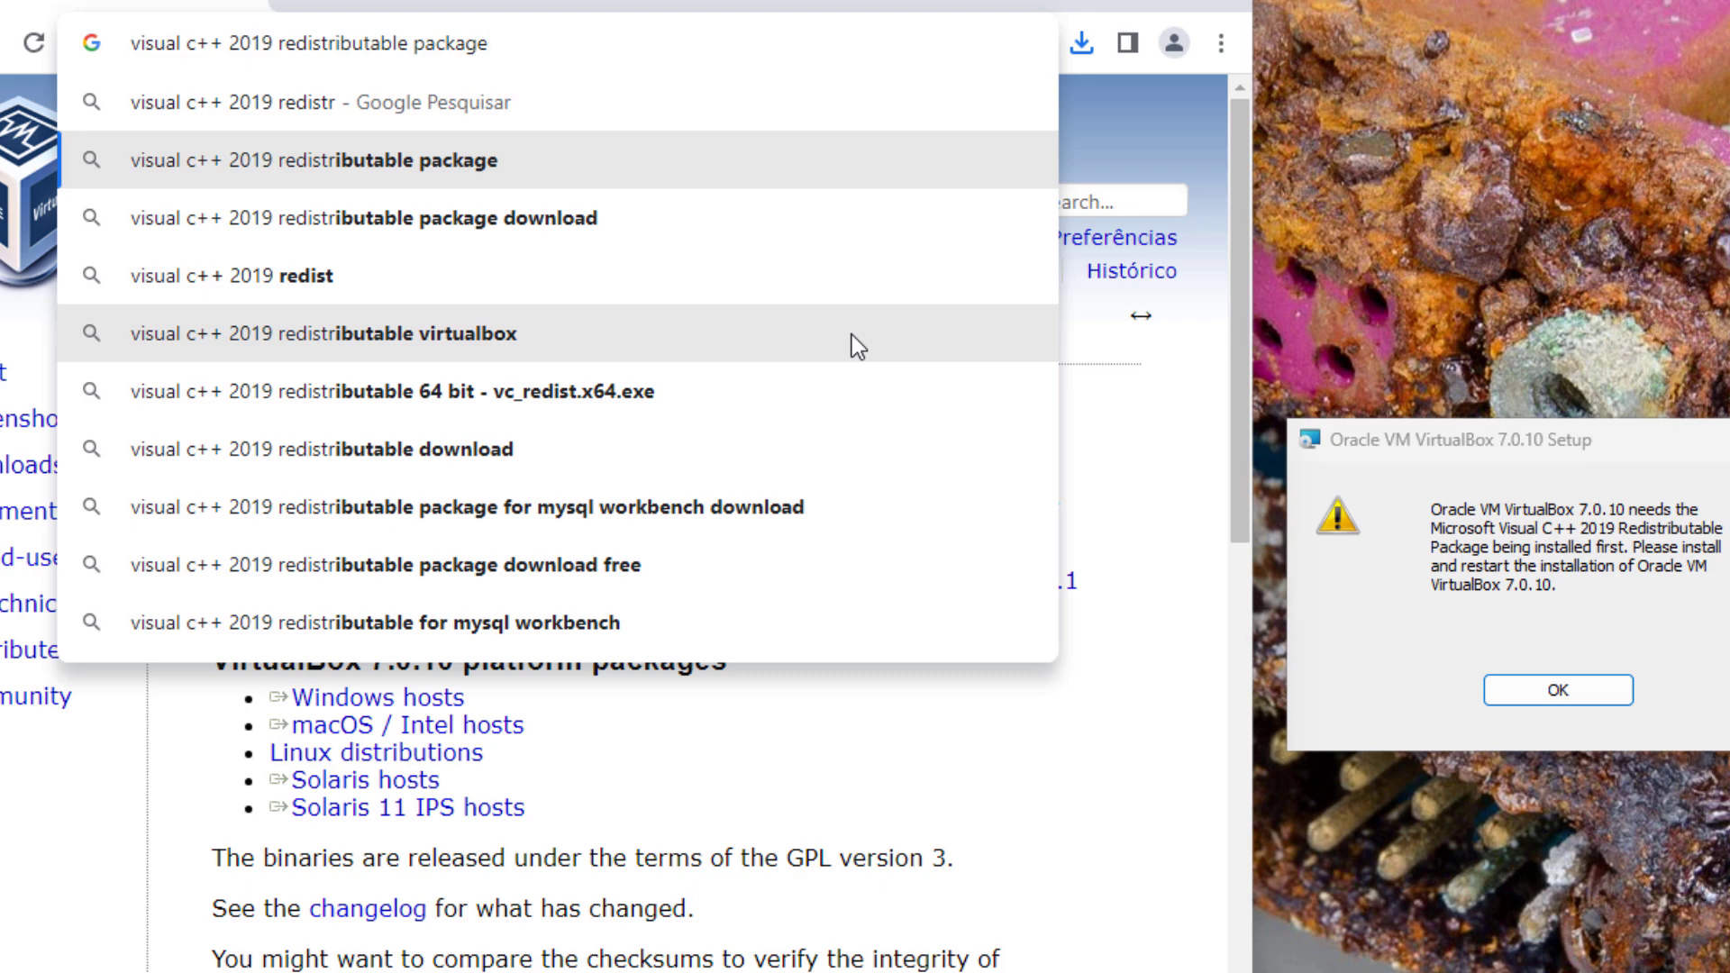
pyautogui.press('Return')
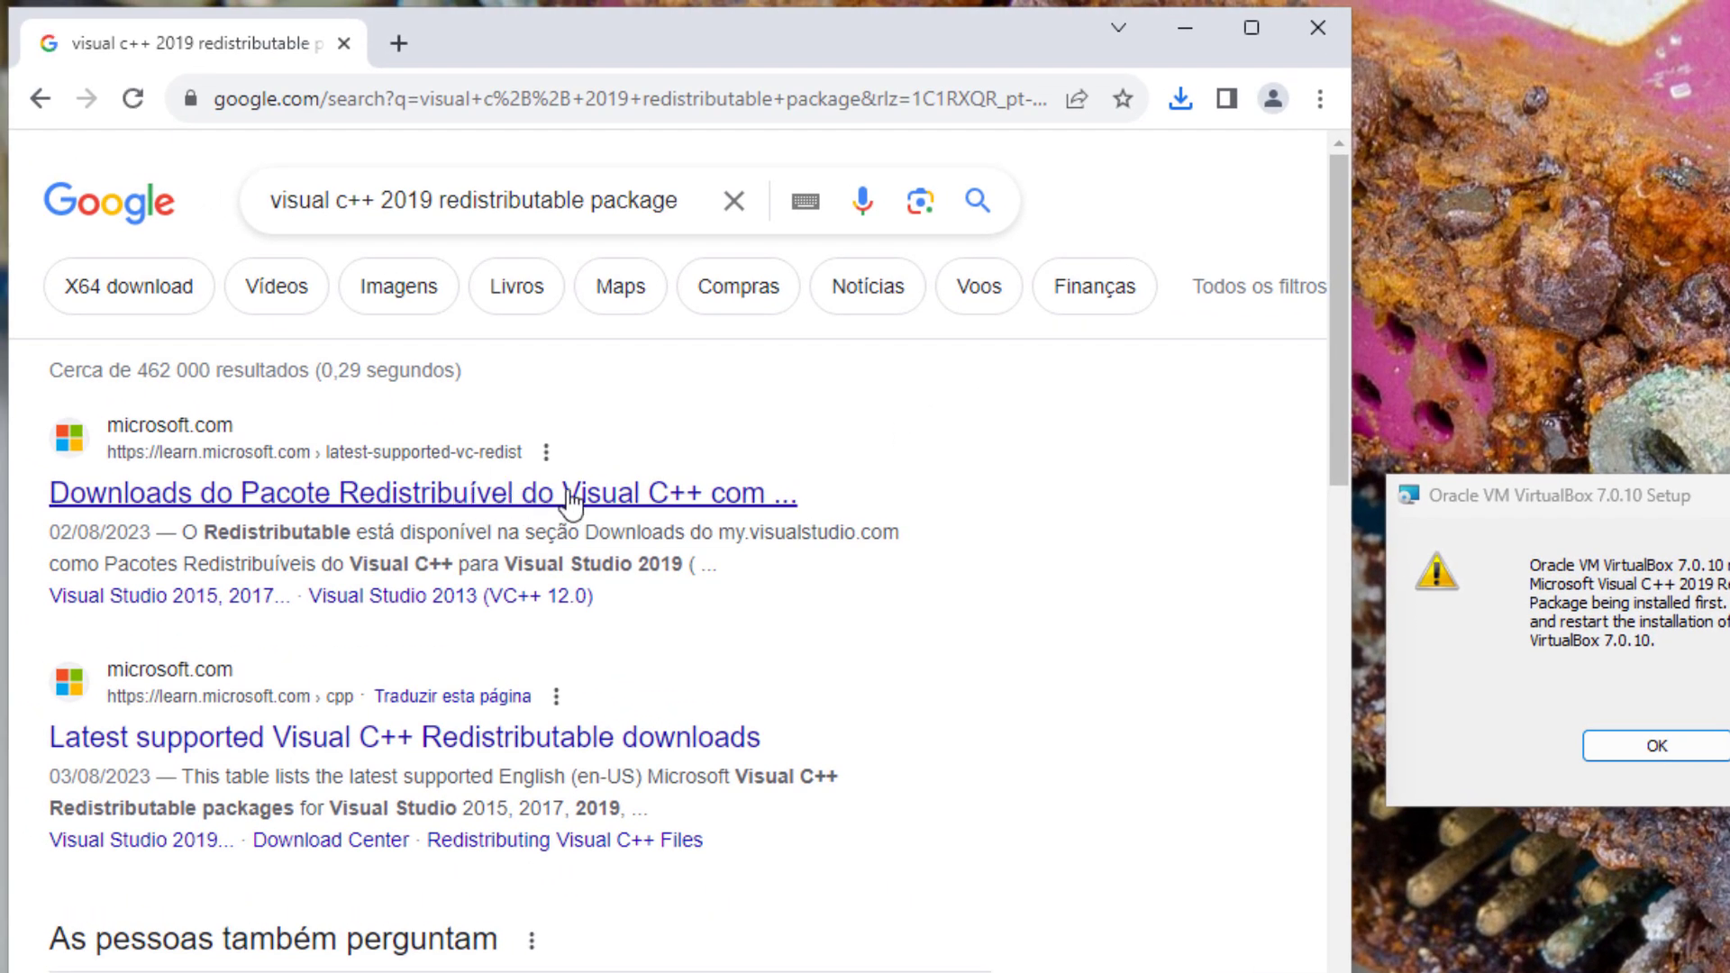
# Step: Download the X64 Visual C++ redistributable from Microsoft's supported downloads page and launch its installer
pyautogui.click(511, 495)
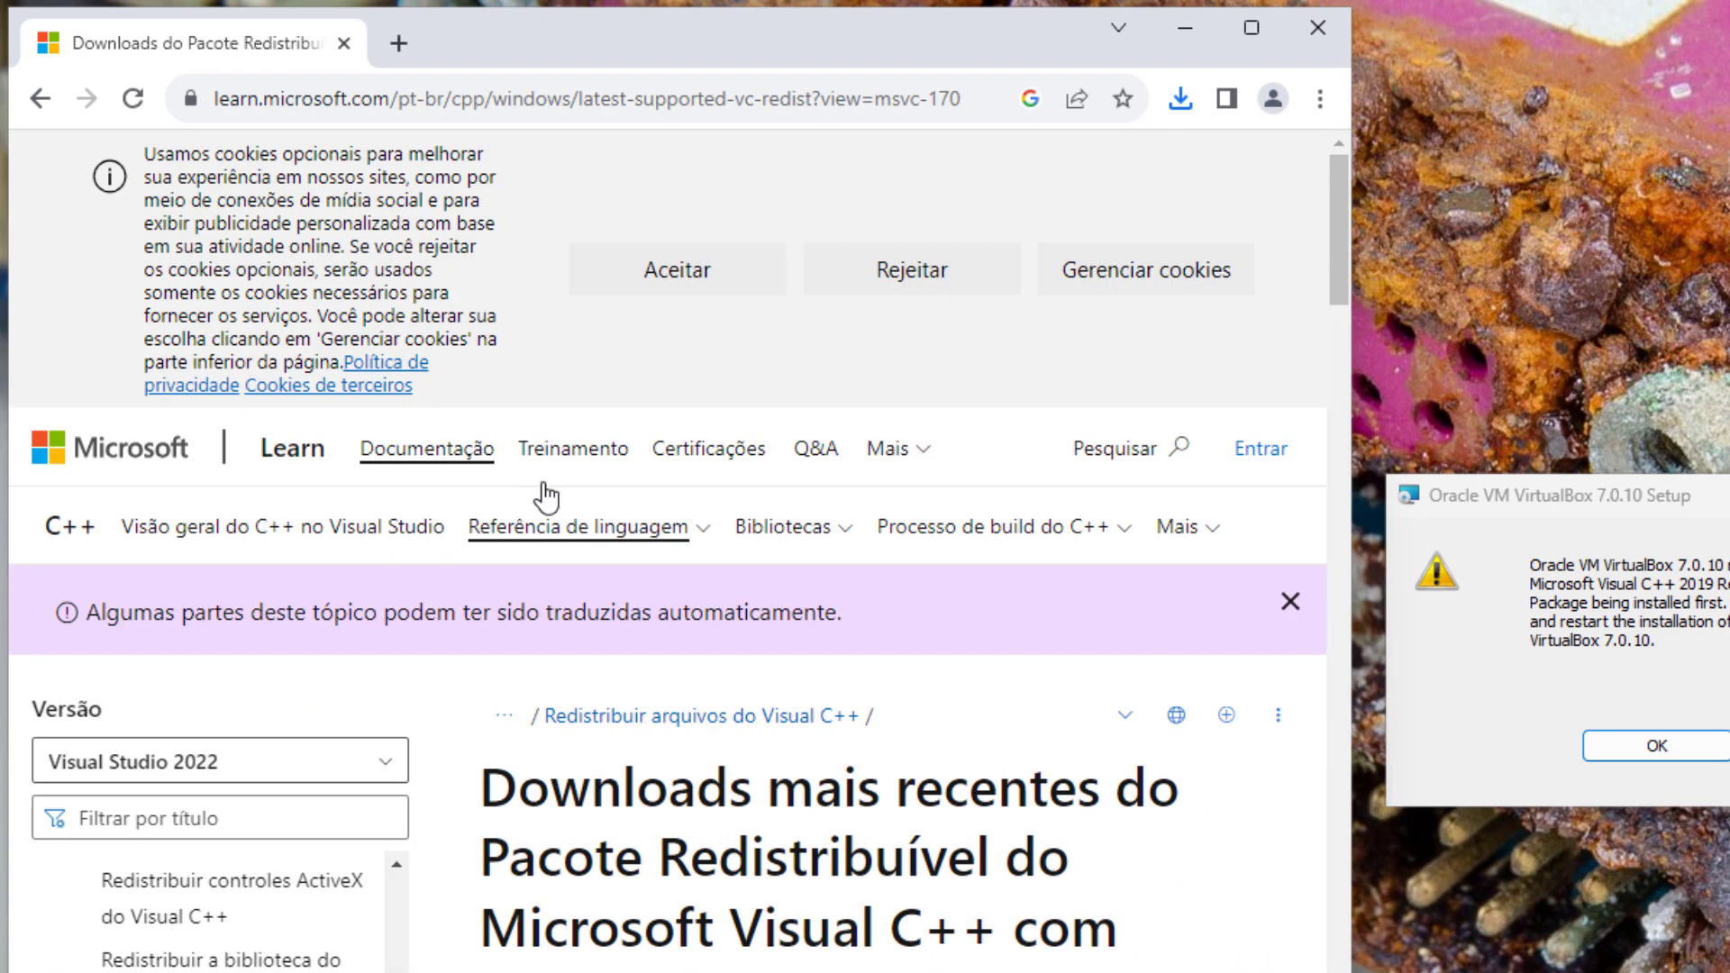
pyautogui.moveTo(1537, 498); pyautogui.dragTo(1725, 505)
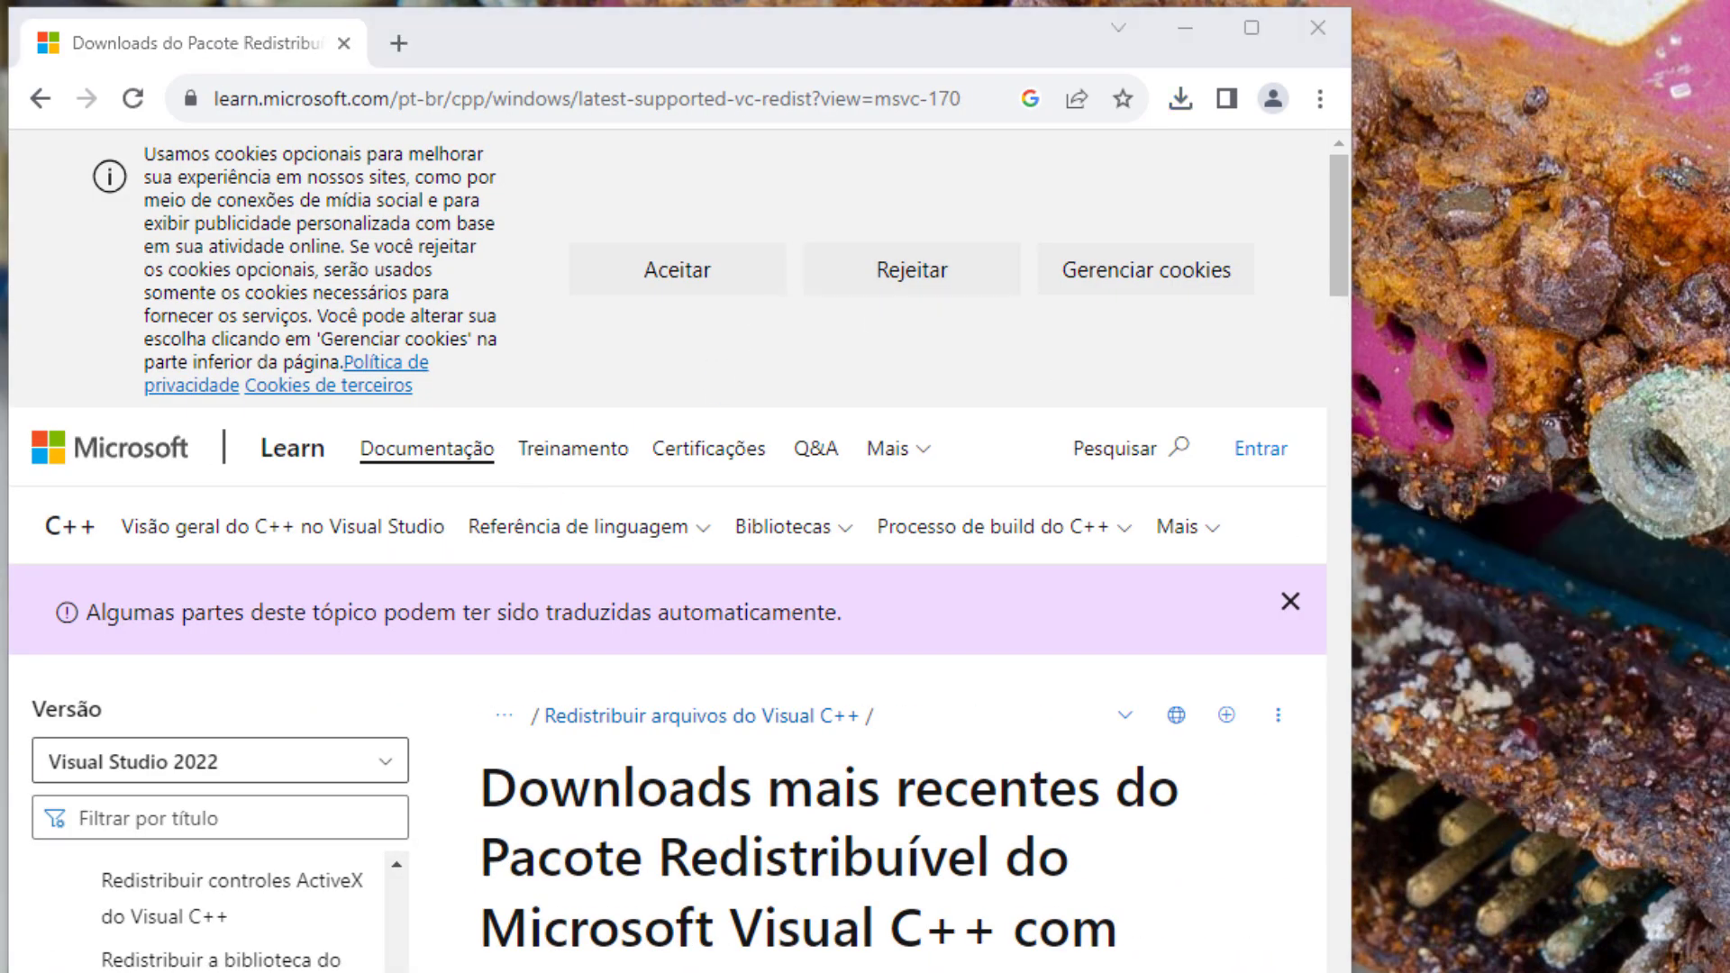
pyautogui.click(1251, 28)
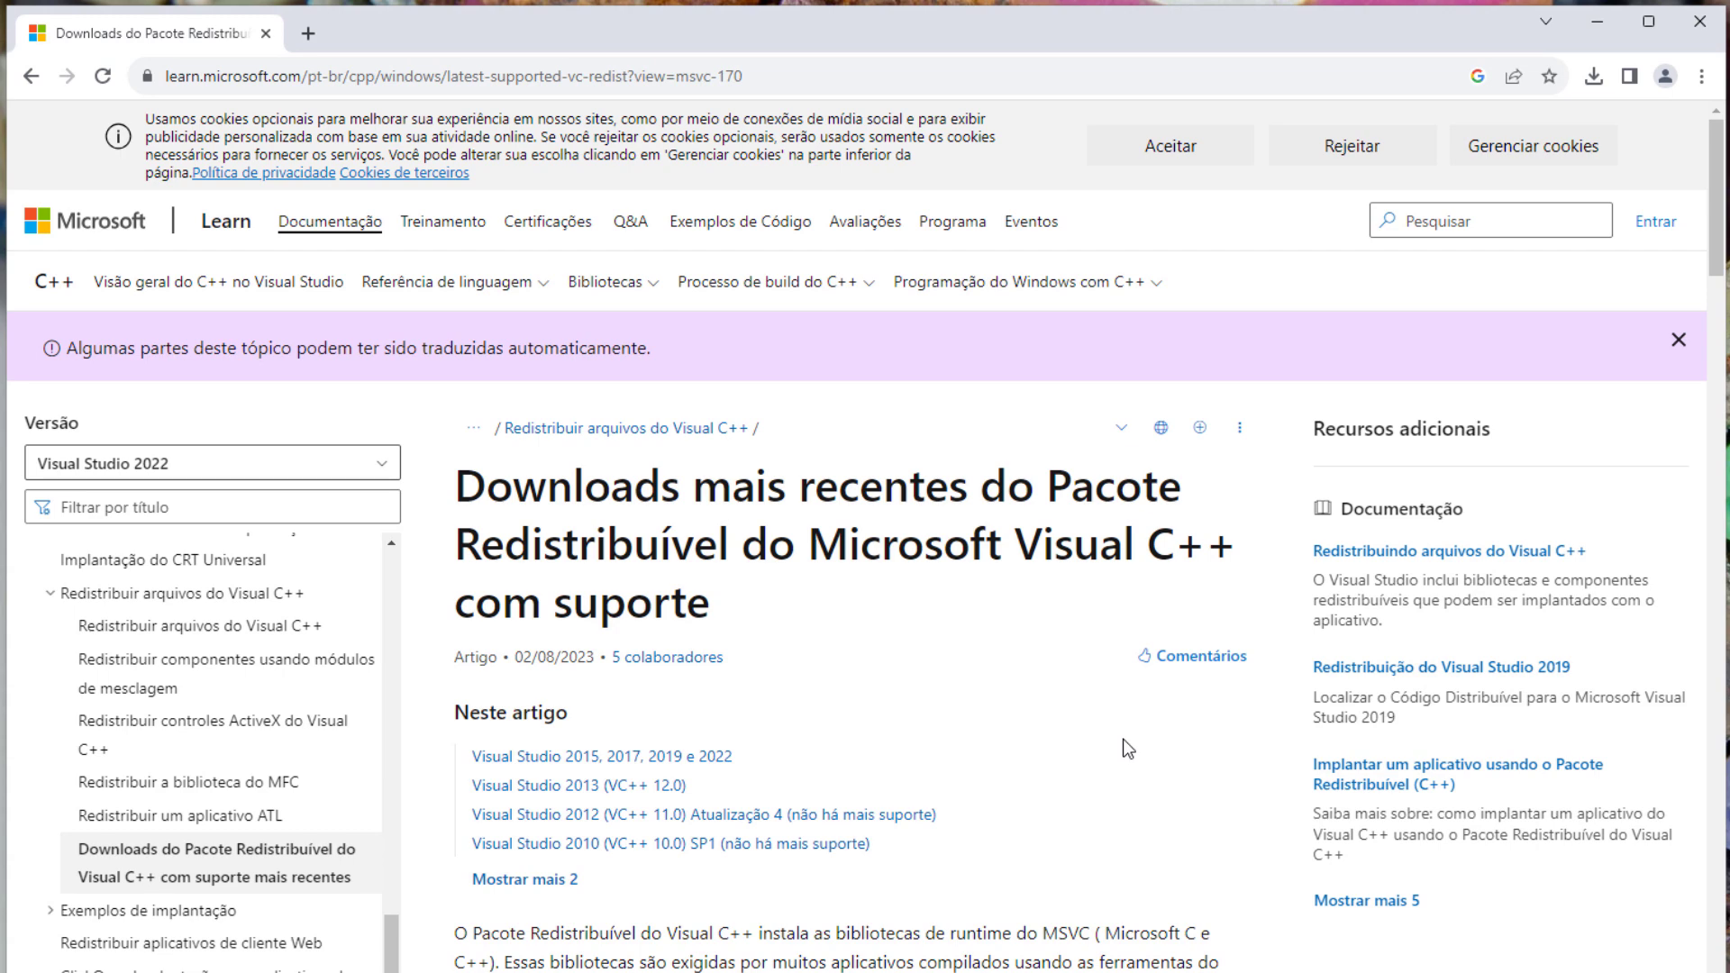
pyautogui.scroll(-10, 1080, 675)
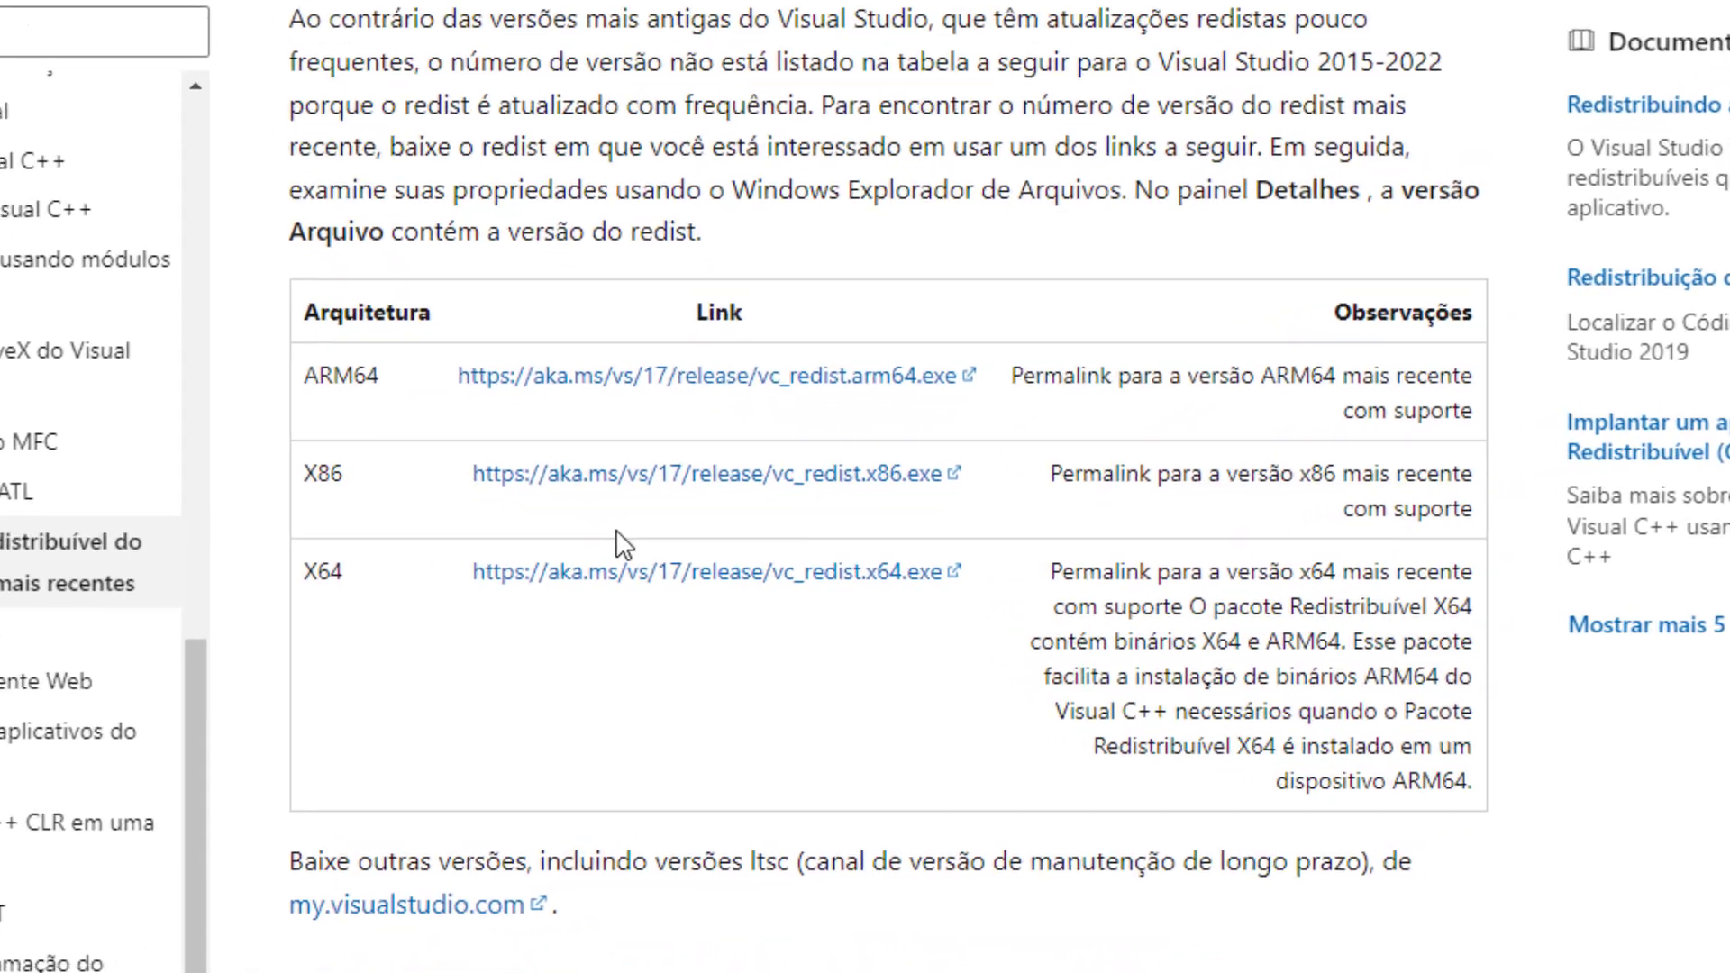
pyautogui.click(642, 576)
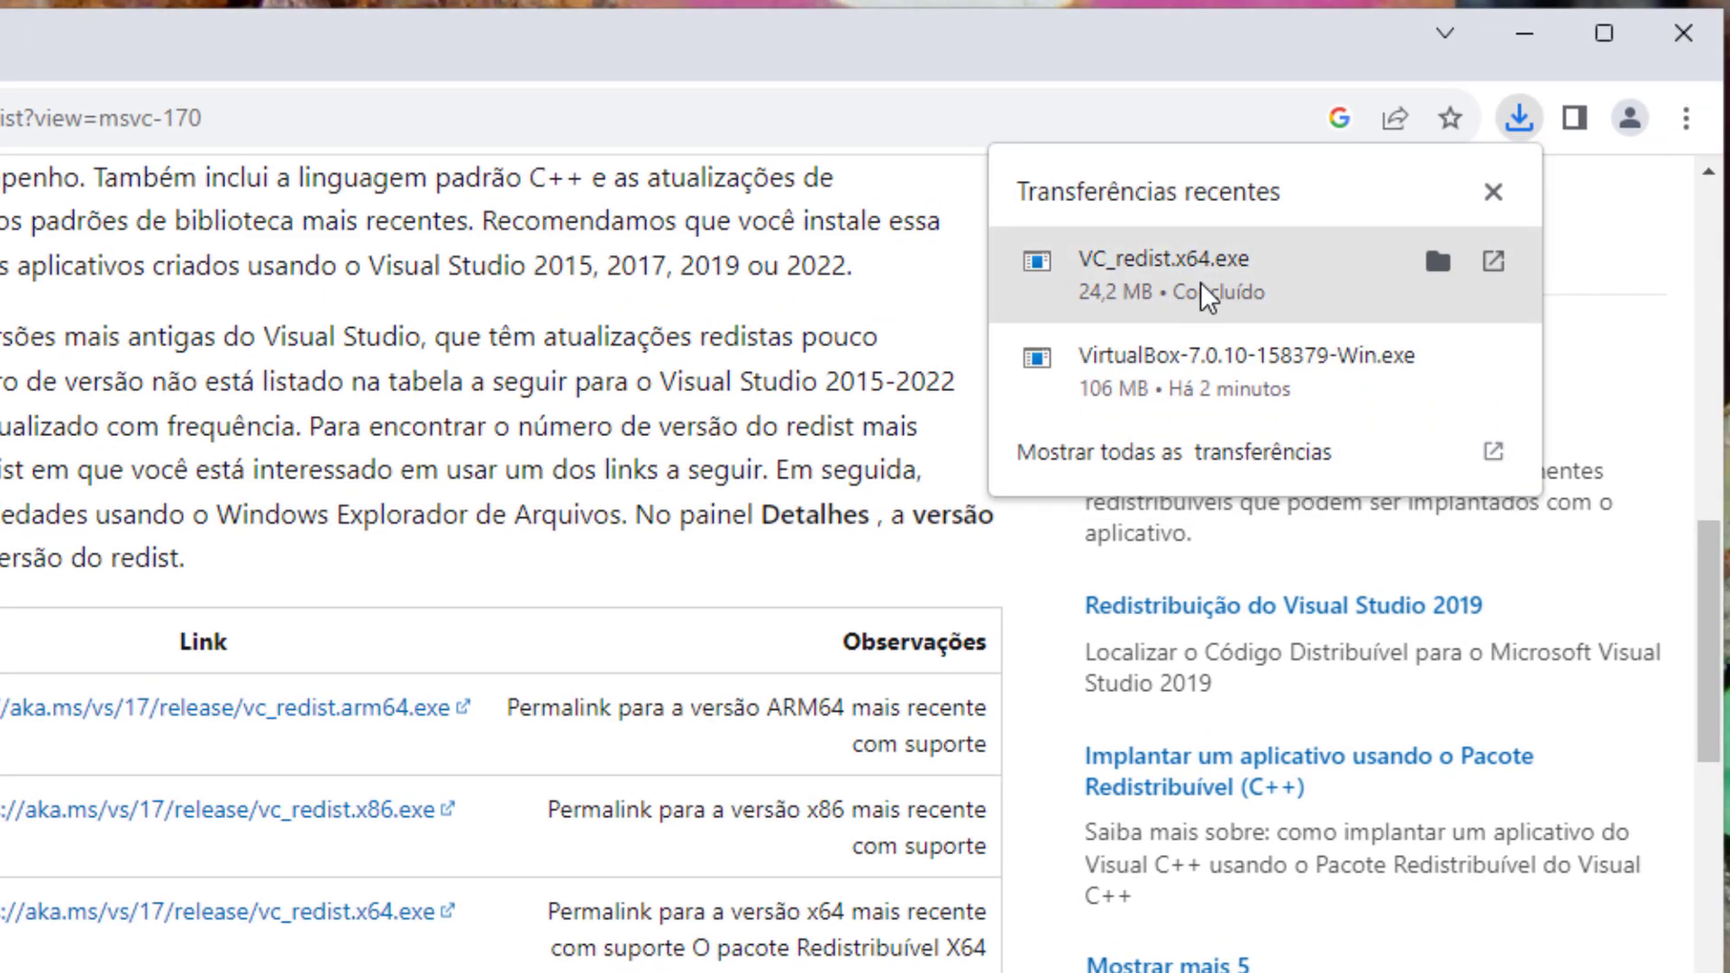
pyautogui.click(1207, 284)
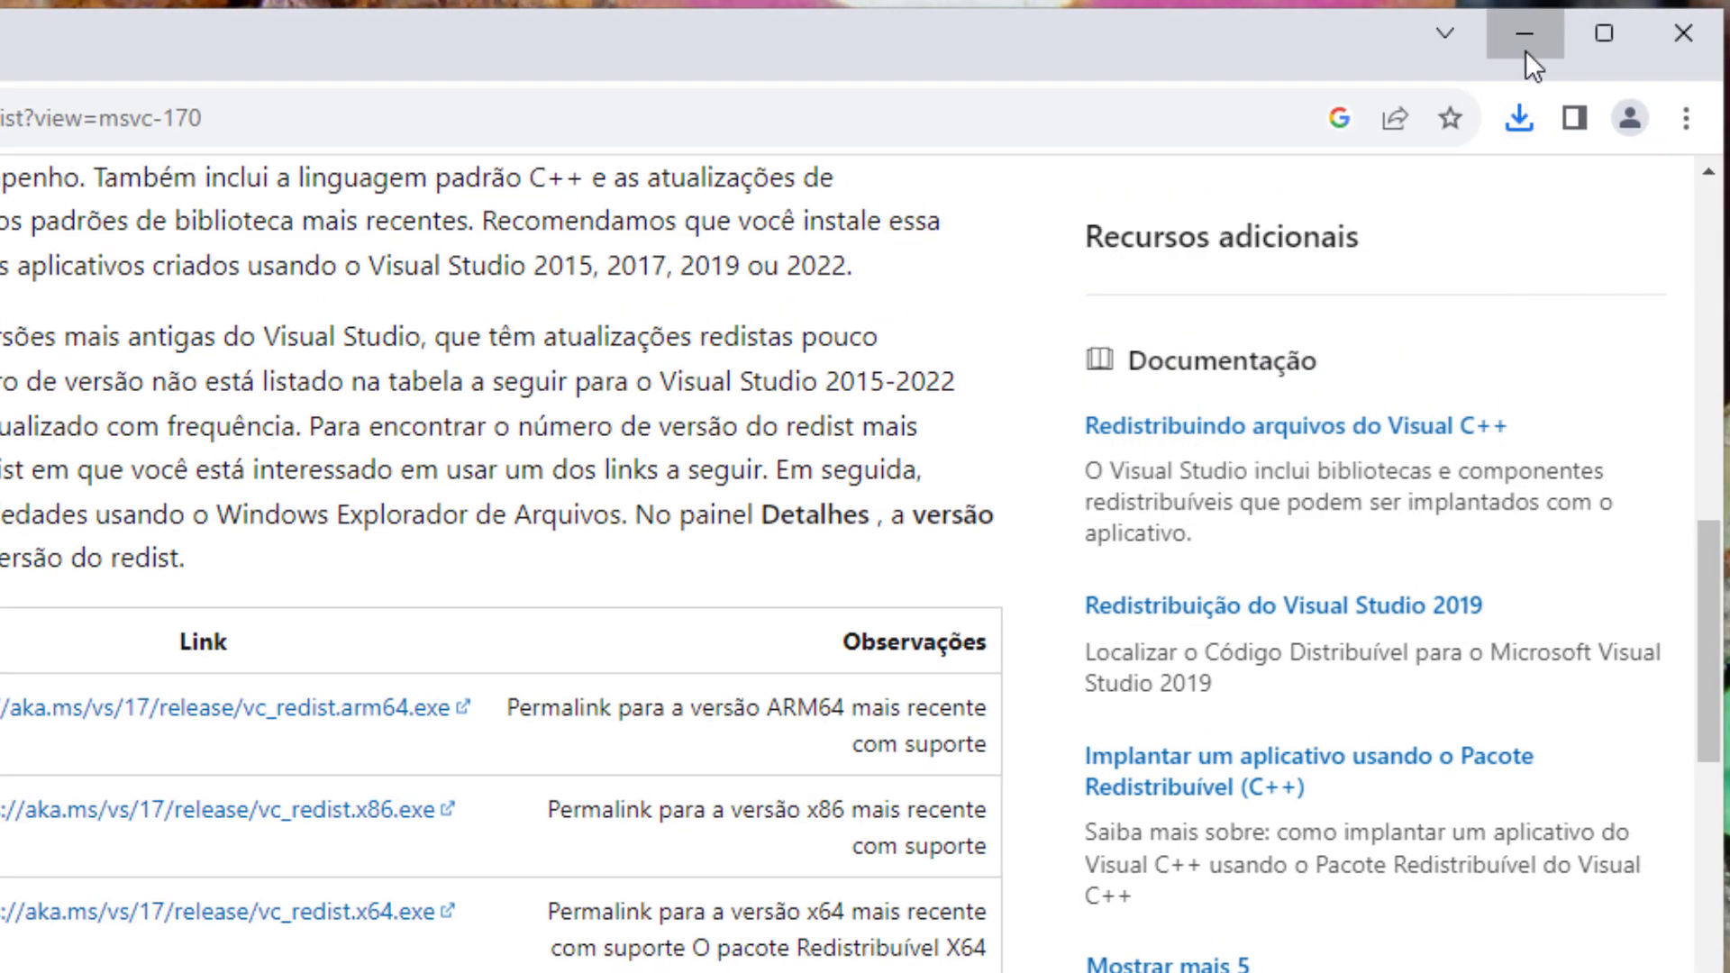
pyautogui.click(1526, 51)
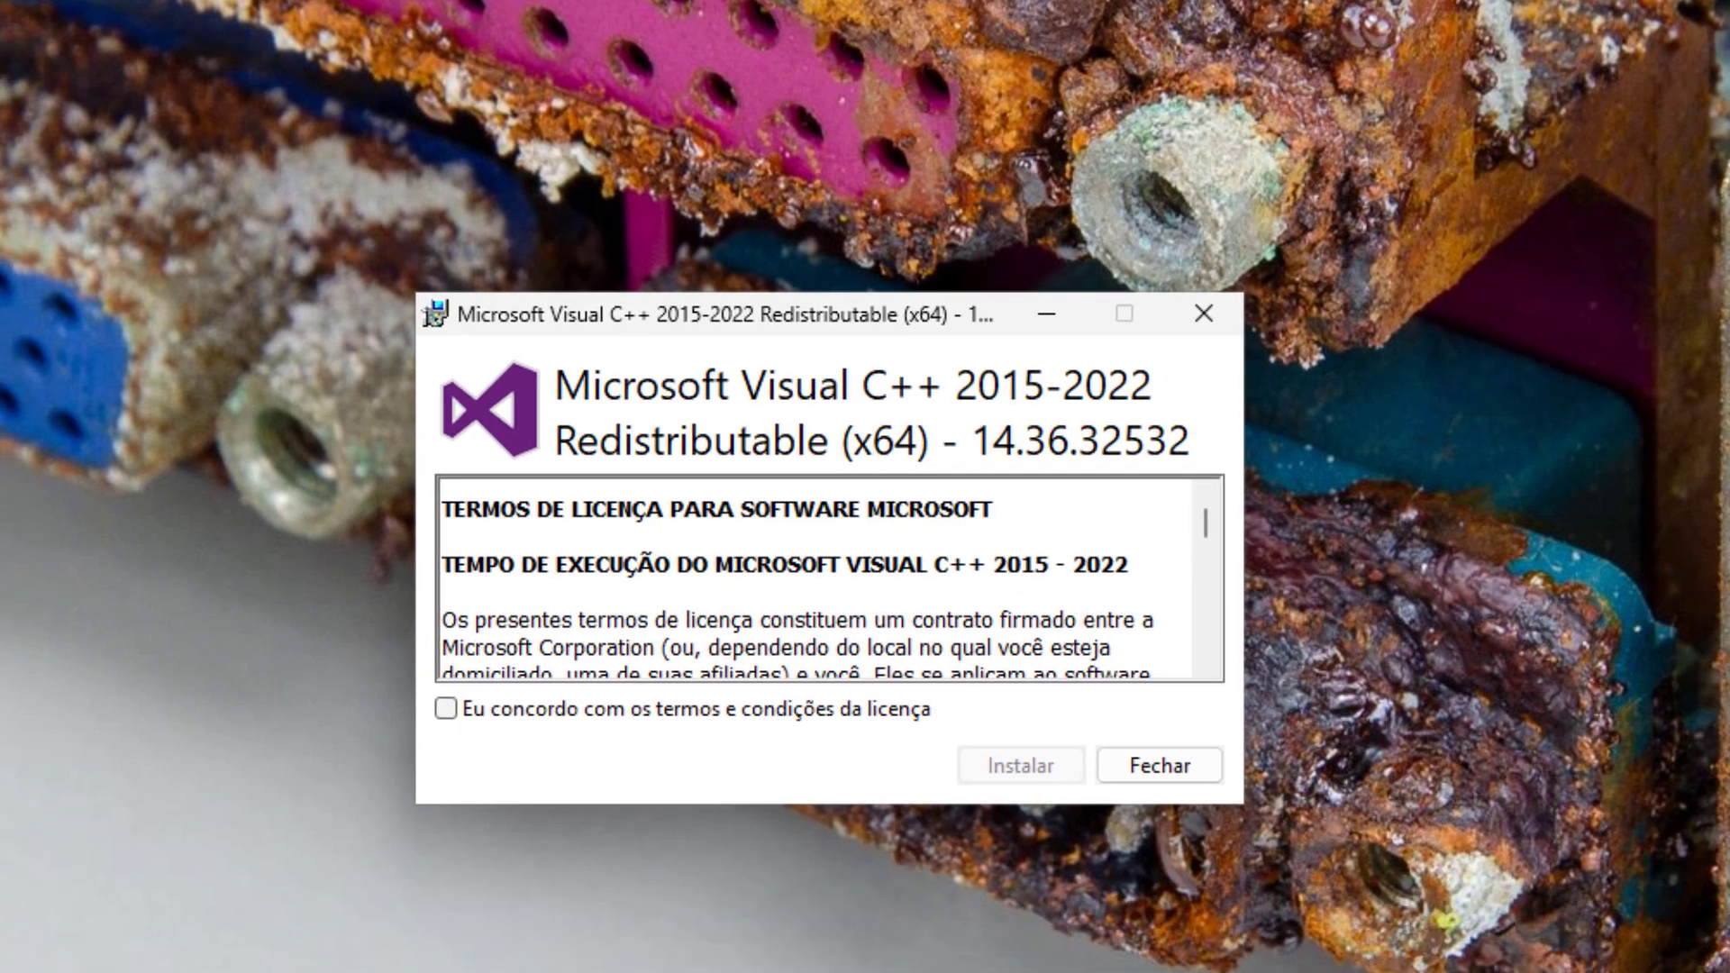
# Step: Close the pending VirtualBox 7.0.10 setup, including its prerequisite notice, wizard and installer error
pyautogui.moveTo(1154, 664); pyautogui.dragTo(814, 604)
pyautogui.click(876, 901)
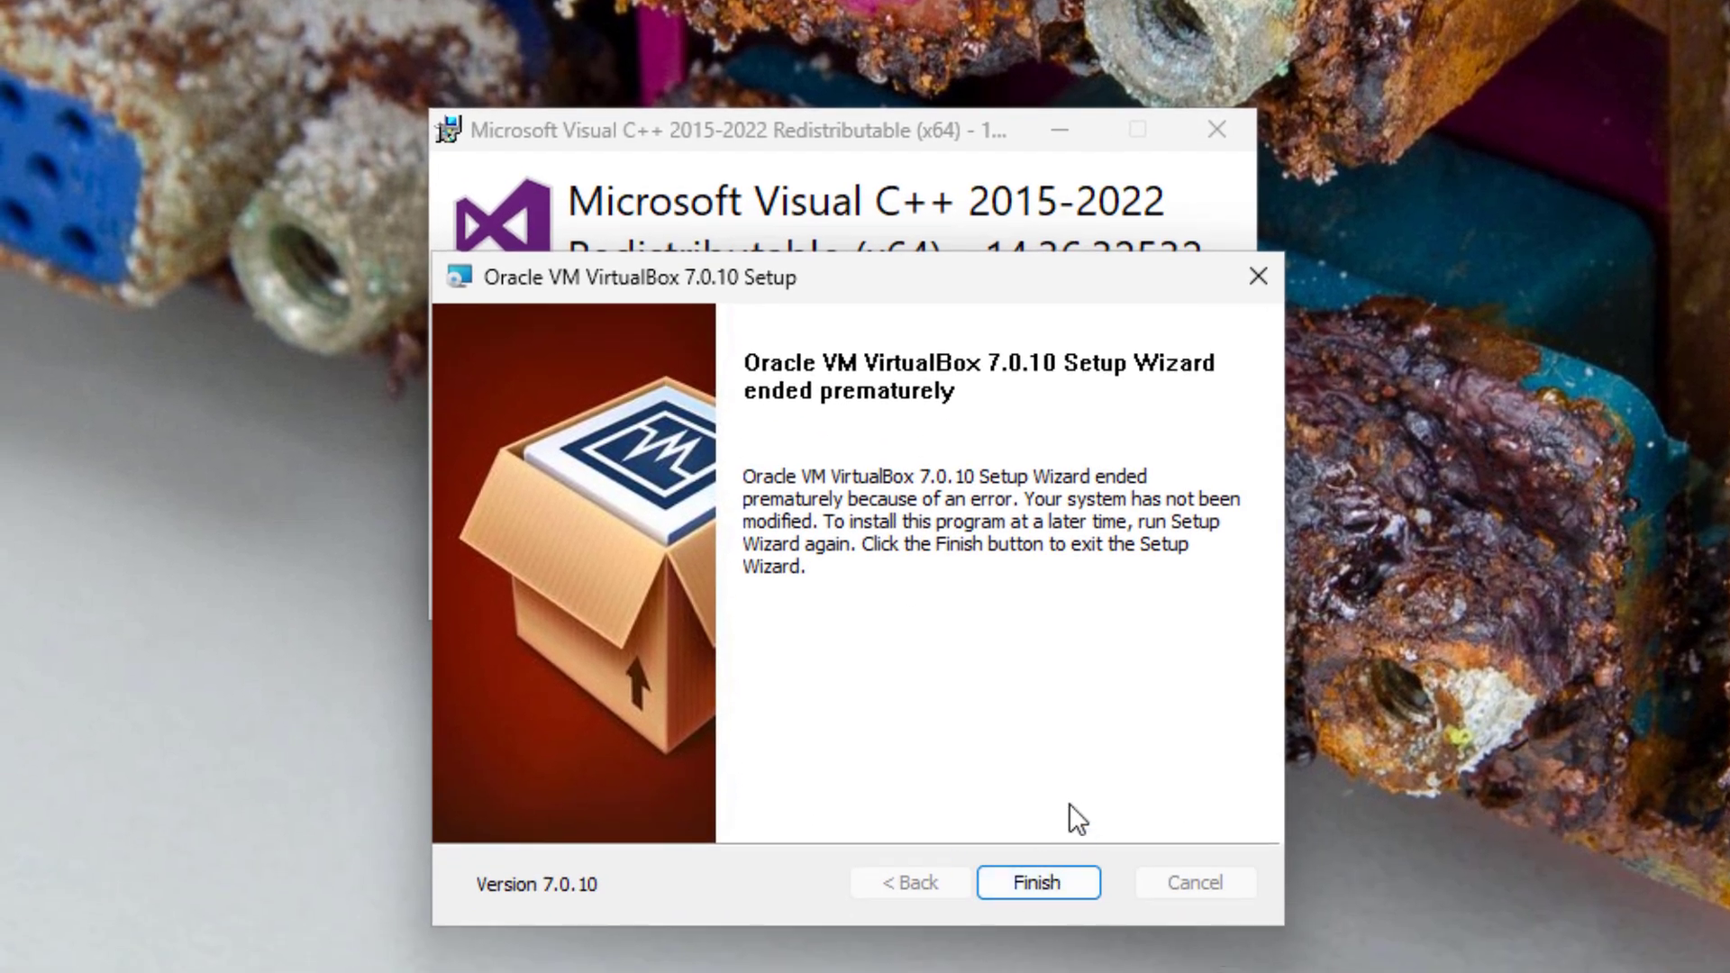
pyautogui.click(1043, 884)
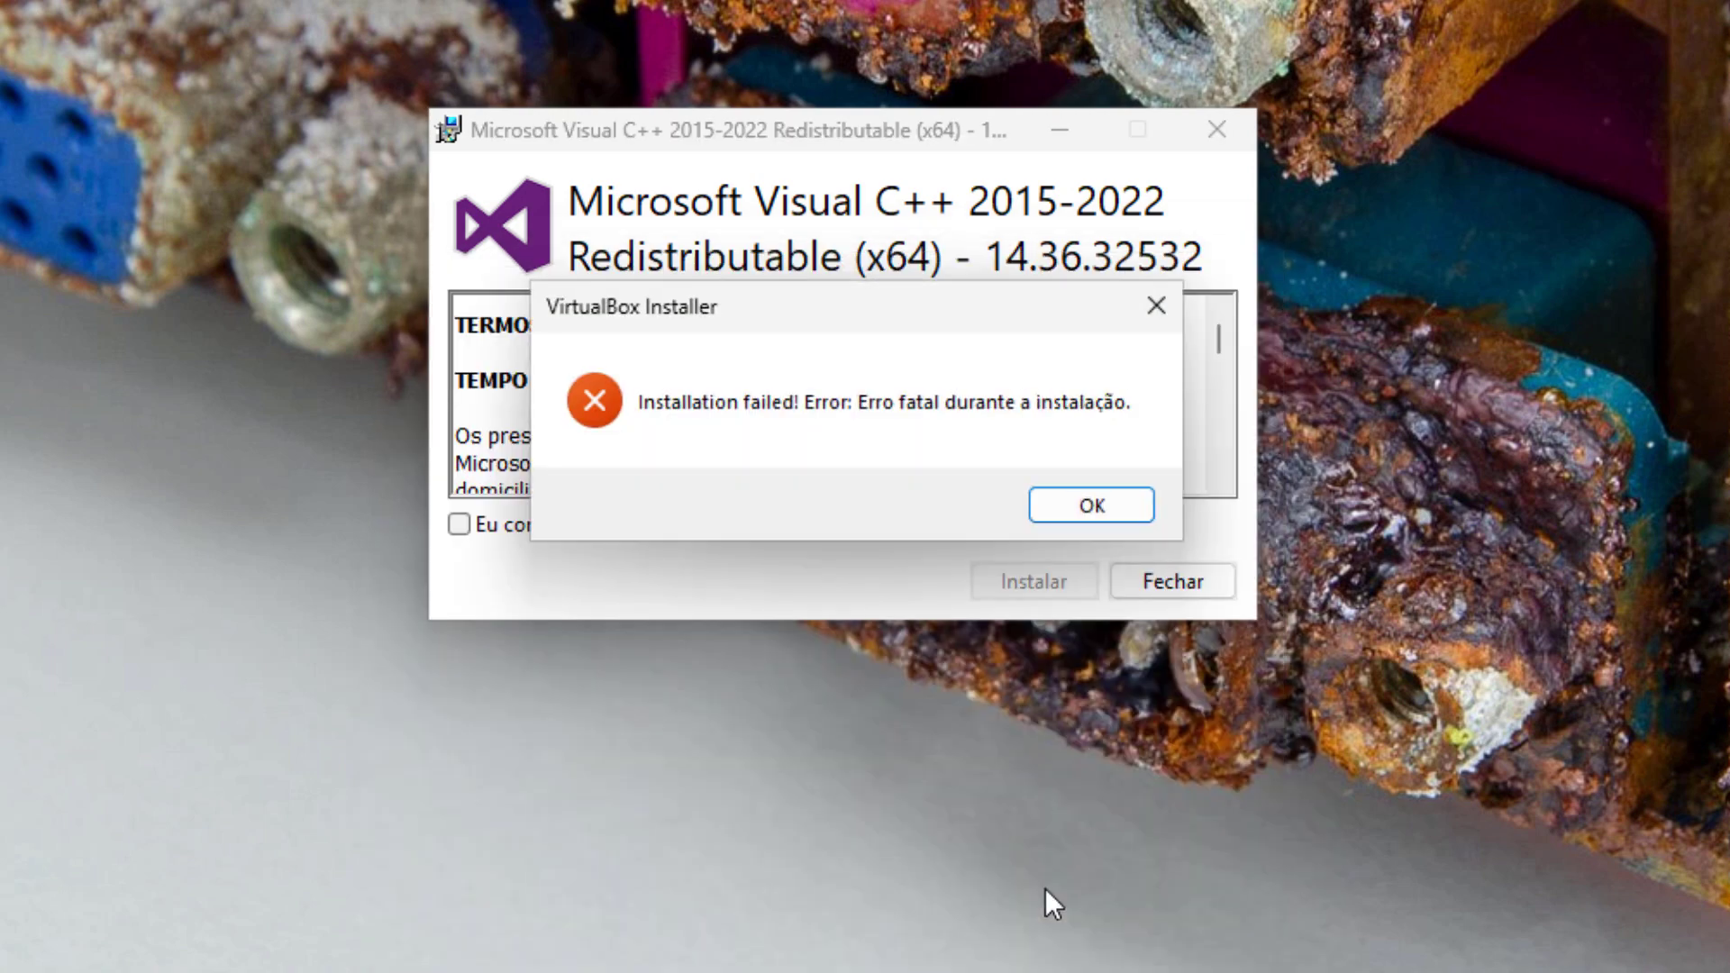
pyautogui.click(1089, 502)
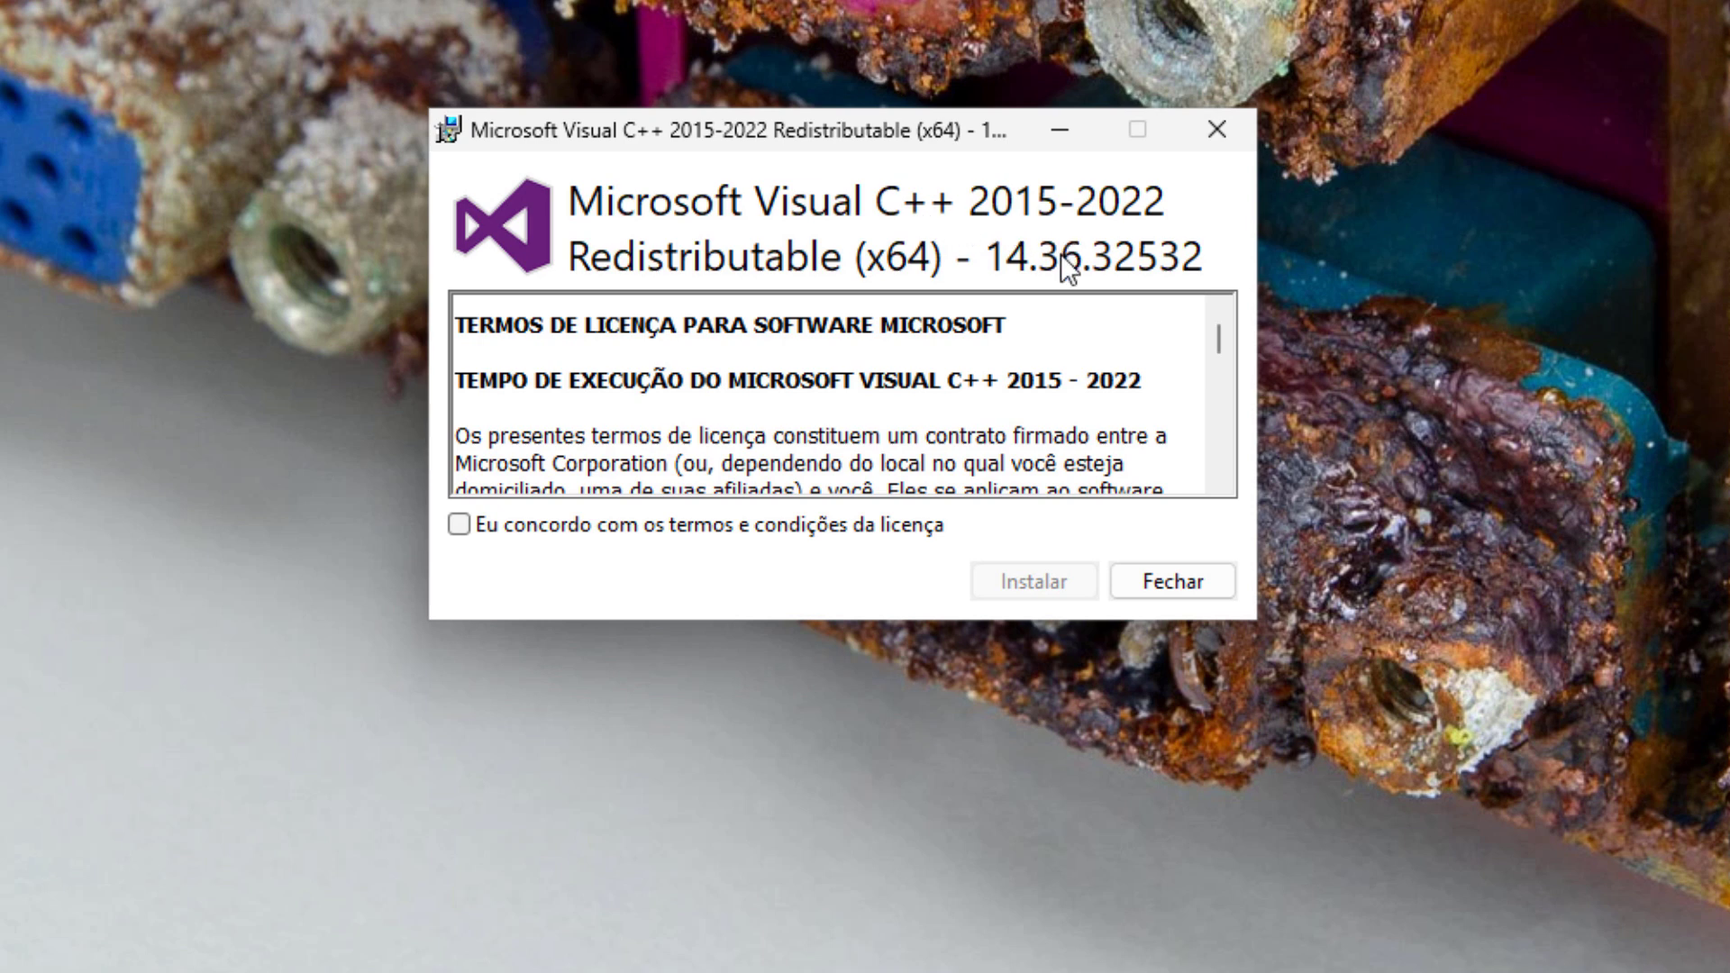
# Step: Accept the licence terms, install the Microsoft Visual C++ 2015-2022 Redistributable (x64), and close its installer
pyautogui.click(667, 524)
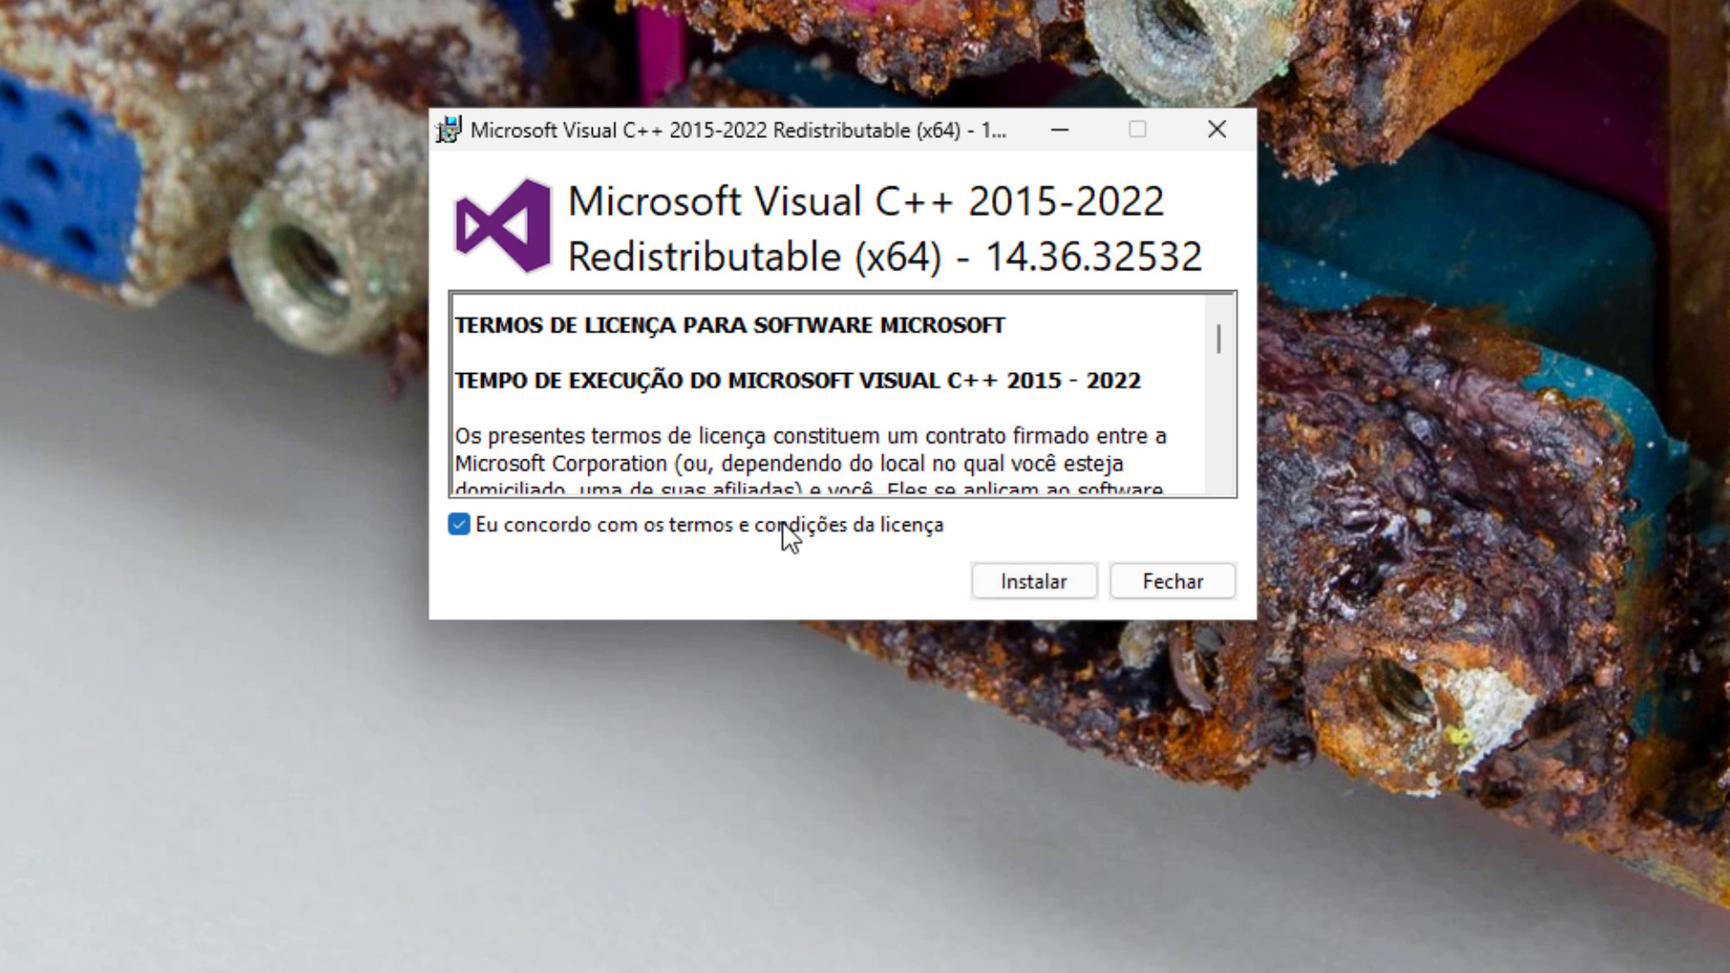
pyautogui.click(1014, 586)
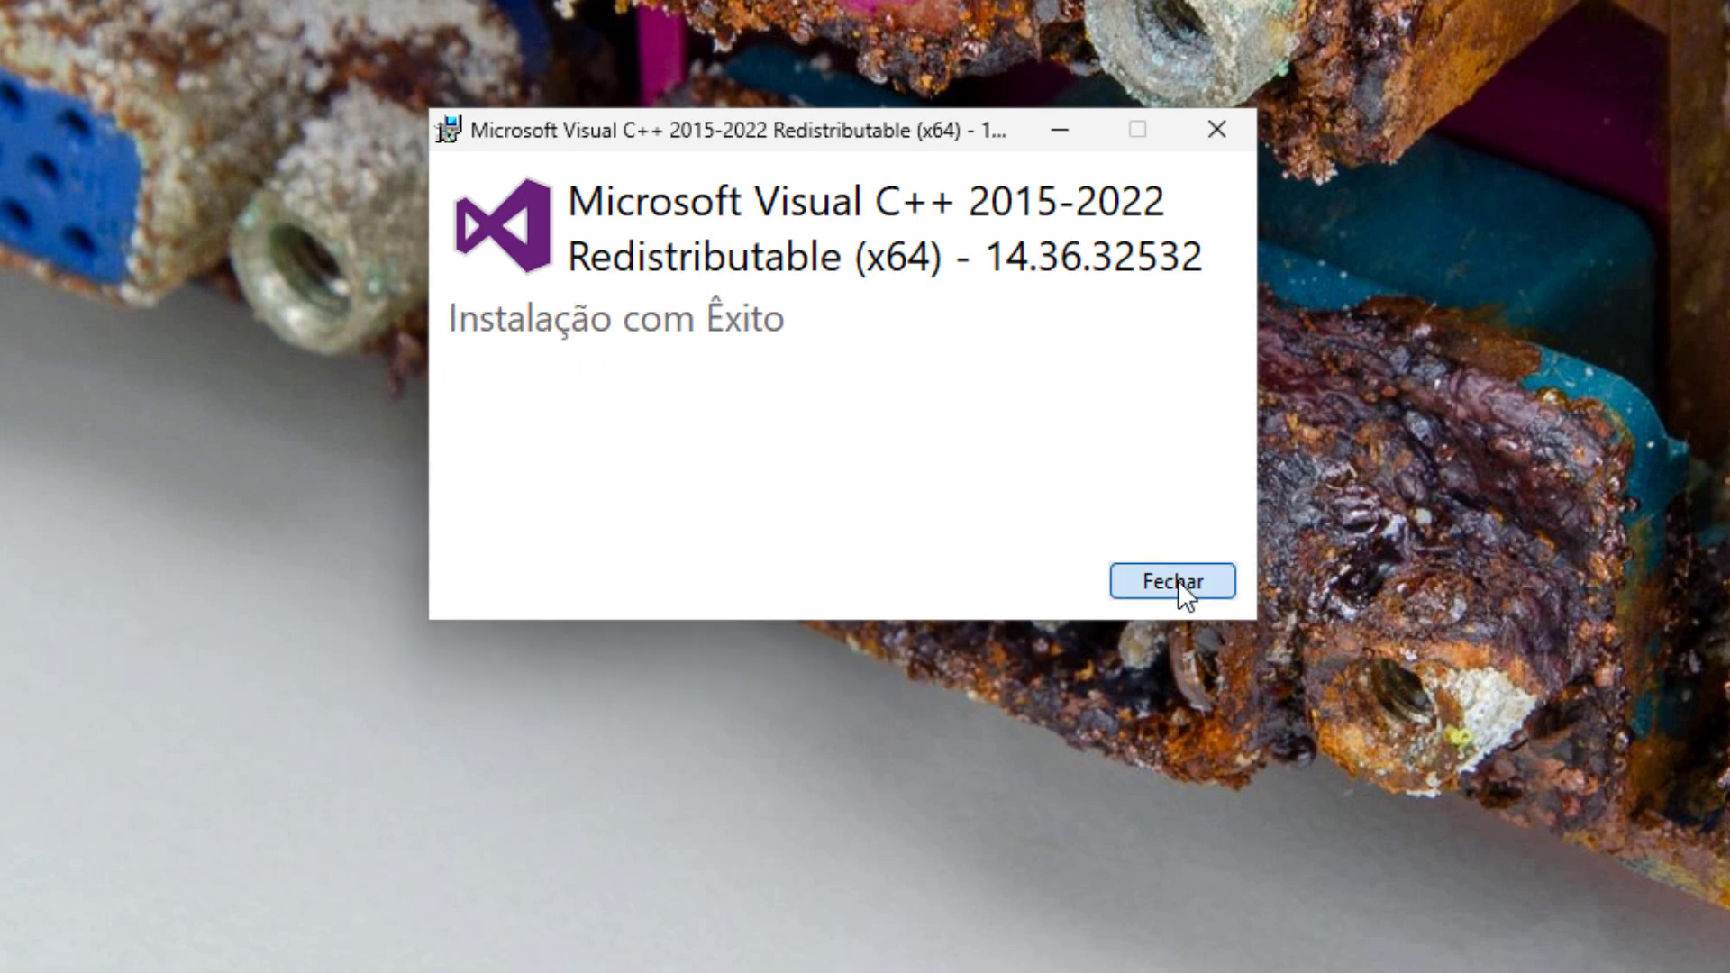
pyautogui.click(1173, 581)
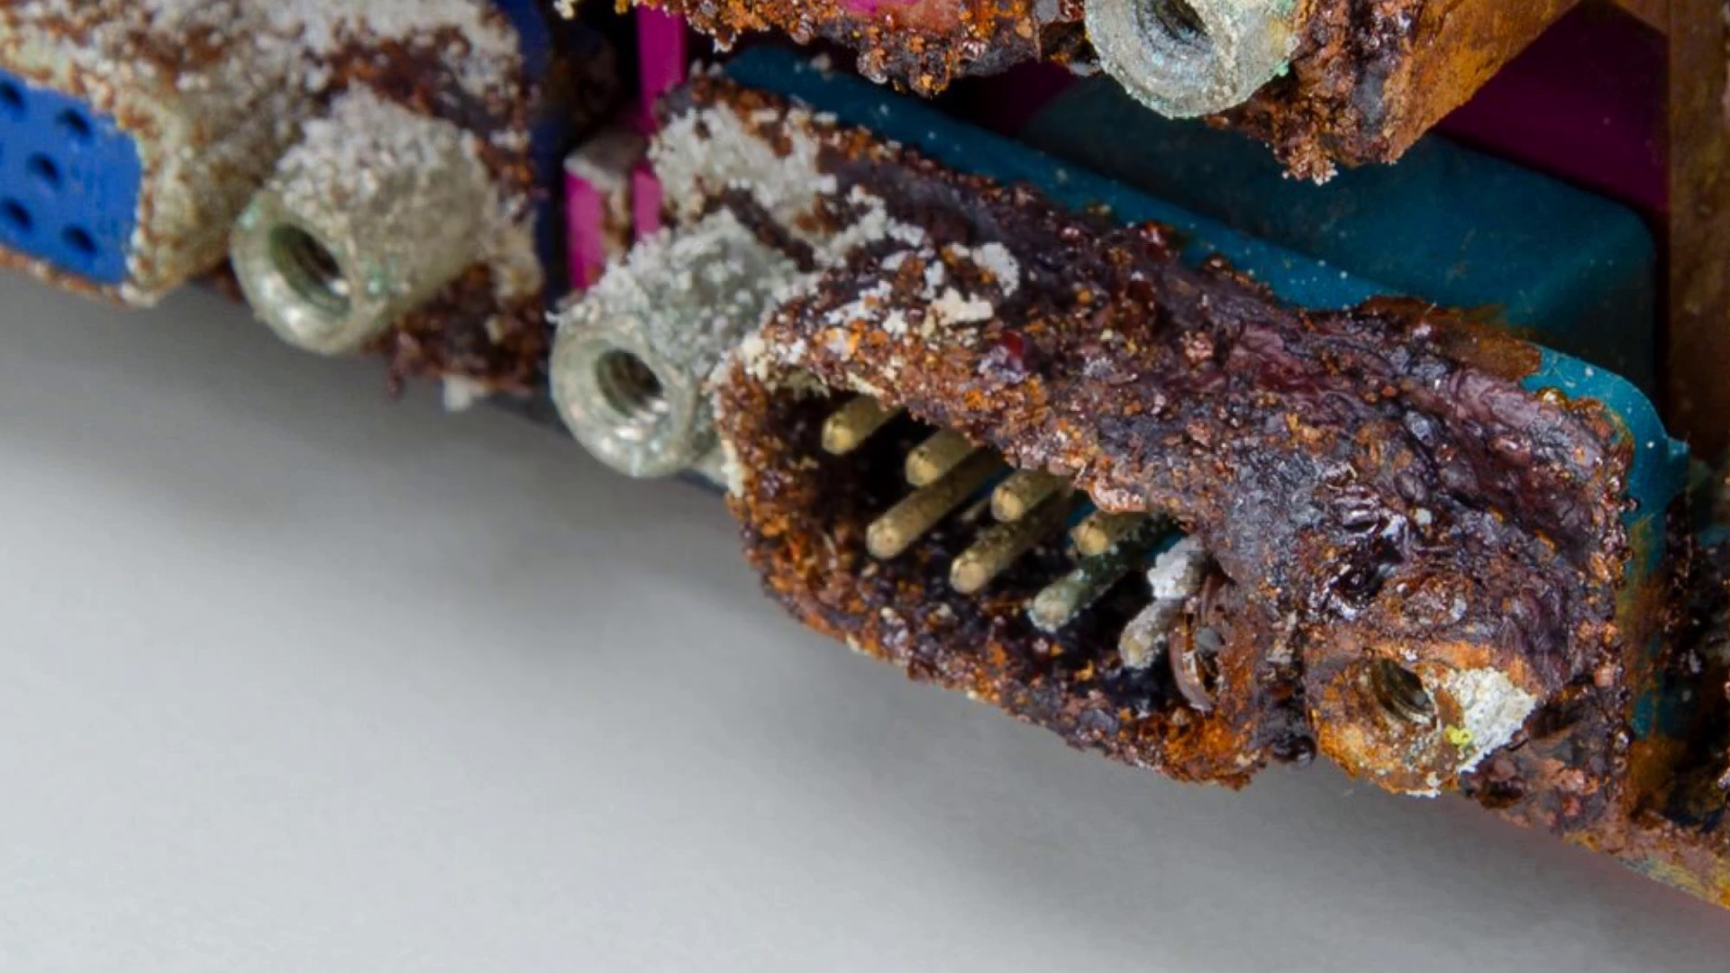
# Step: Launch the VirtualBox-7.0.10-158379-Win installer from the Downloads folder
pyautogui.press('super+e')
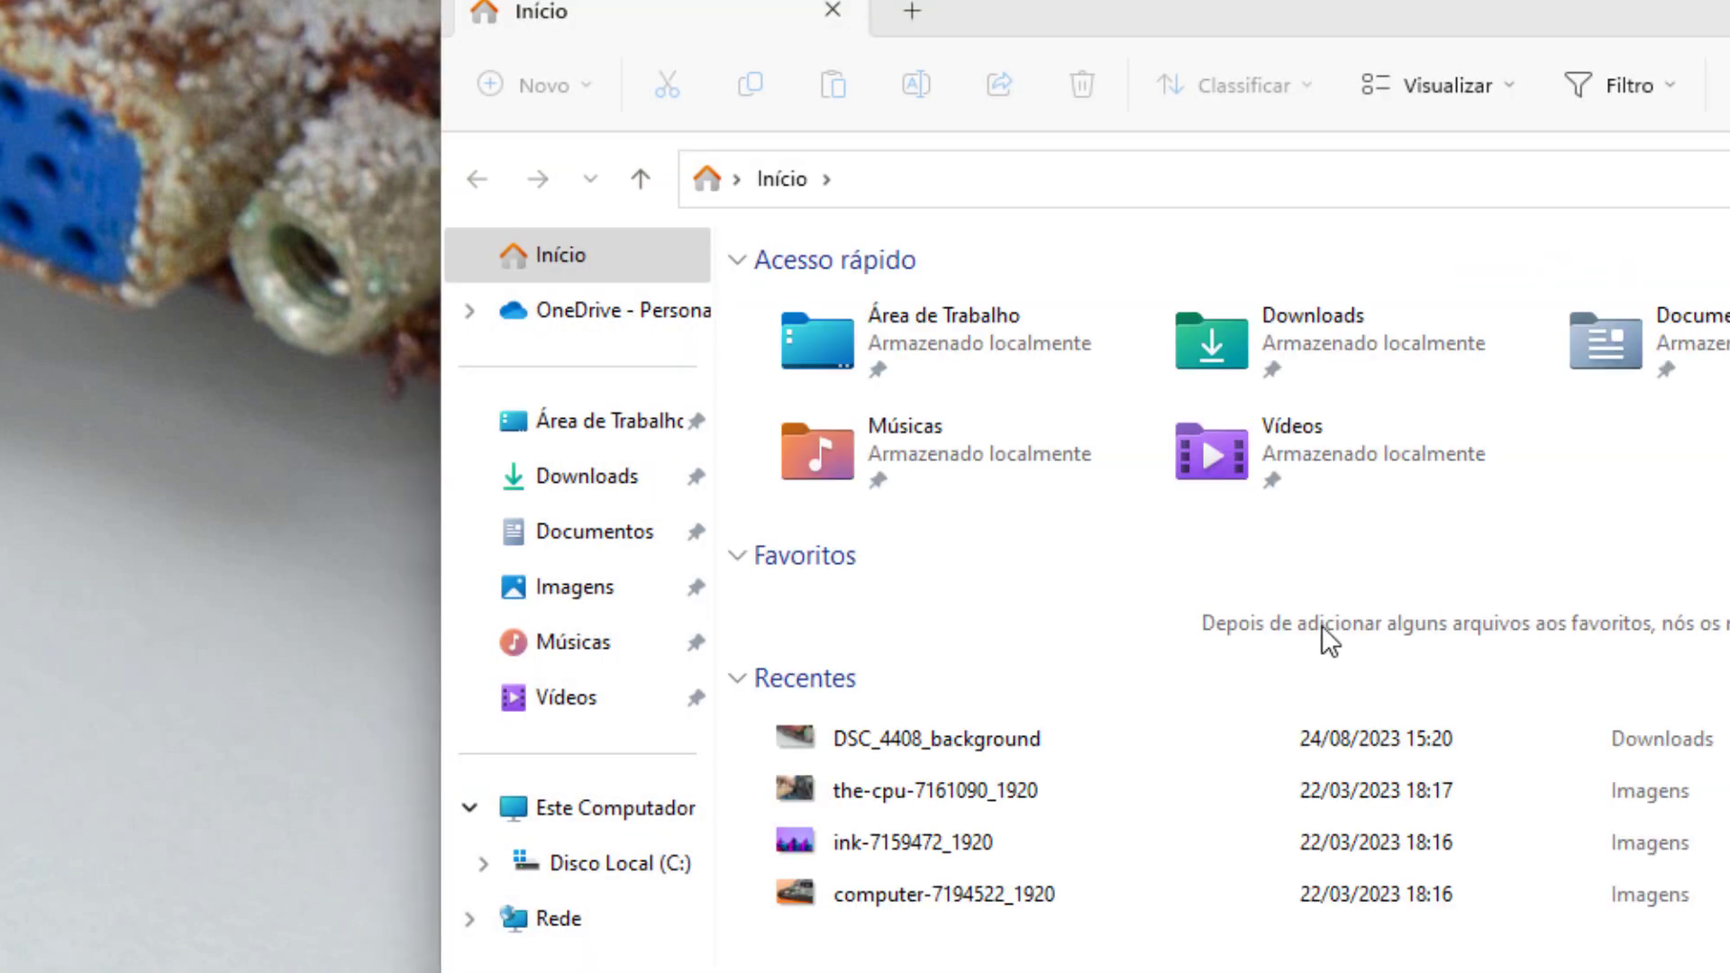
pyautogui.doubleClick(1349, 365)
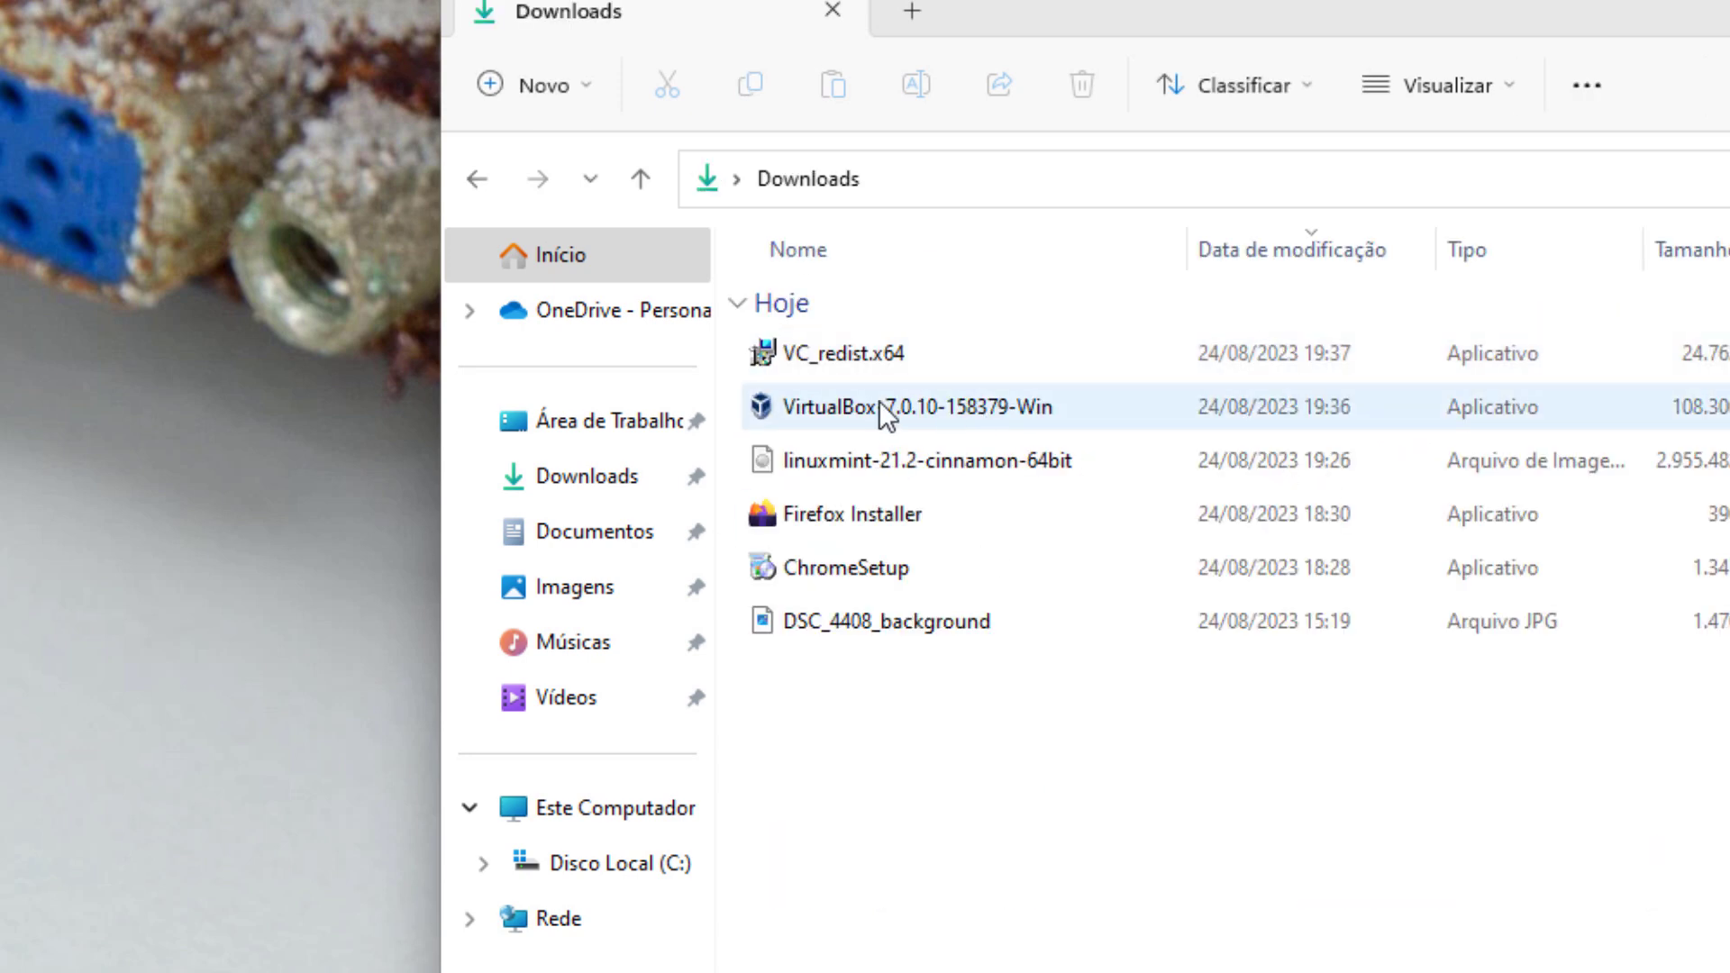
pyautogui.doubleClick(878, 400)
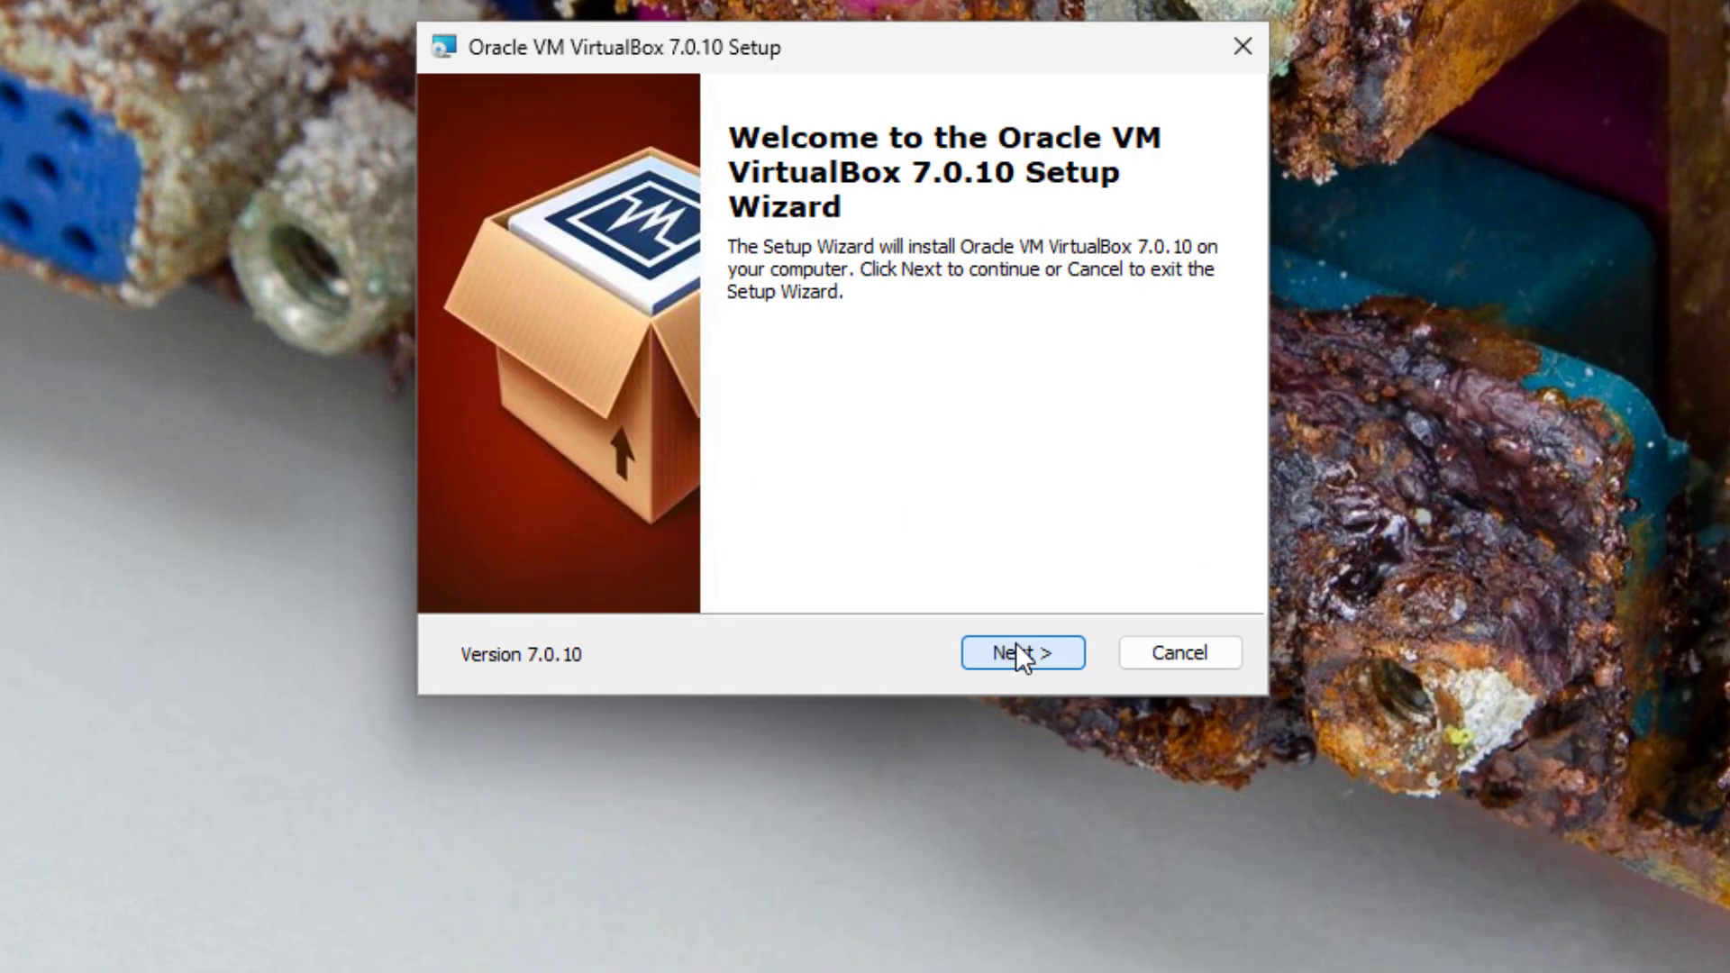
# Step: Install VirtualBox 7.0.10 with the default features and location, accepting the network and Python warnings, and finish with VirtualBox set to start
pyautogui.click(1016, 652)
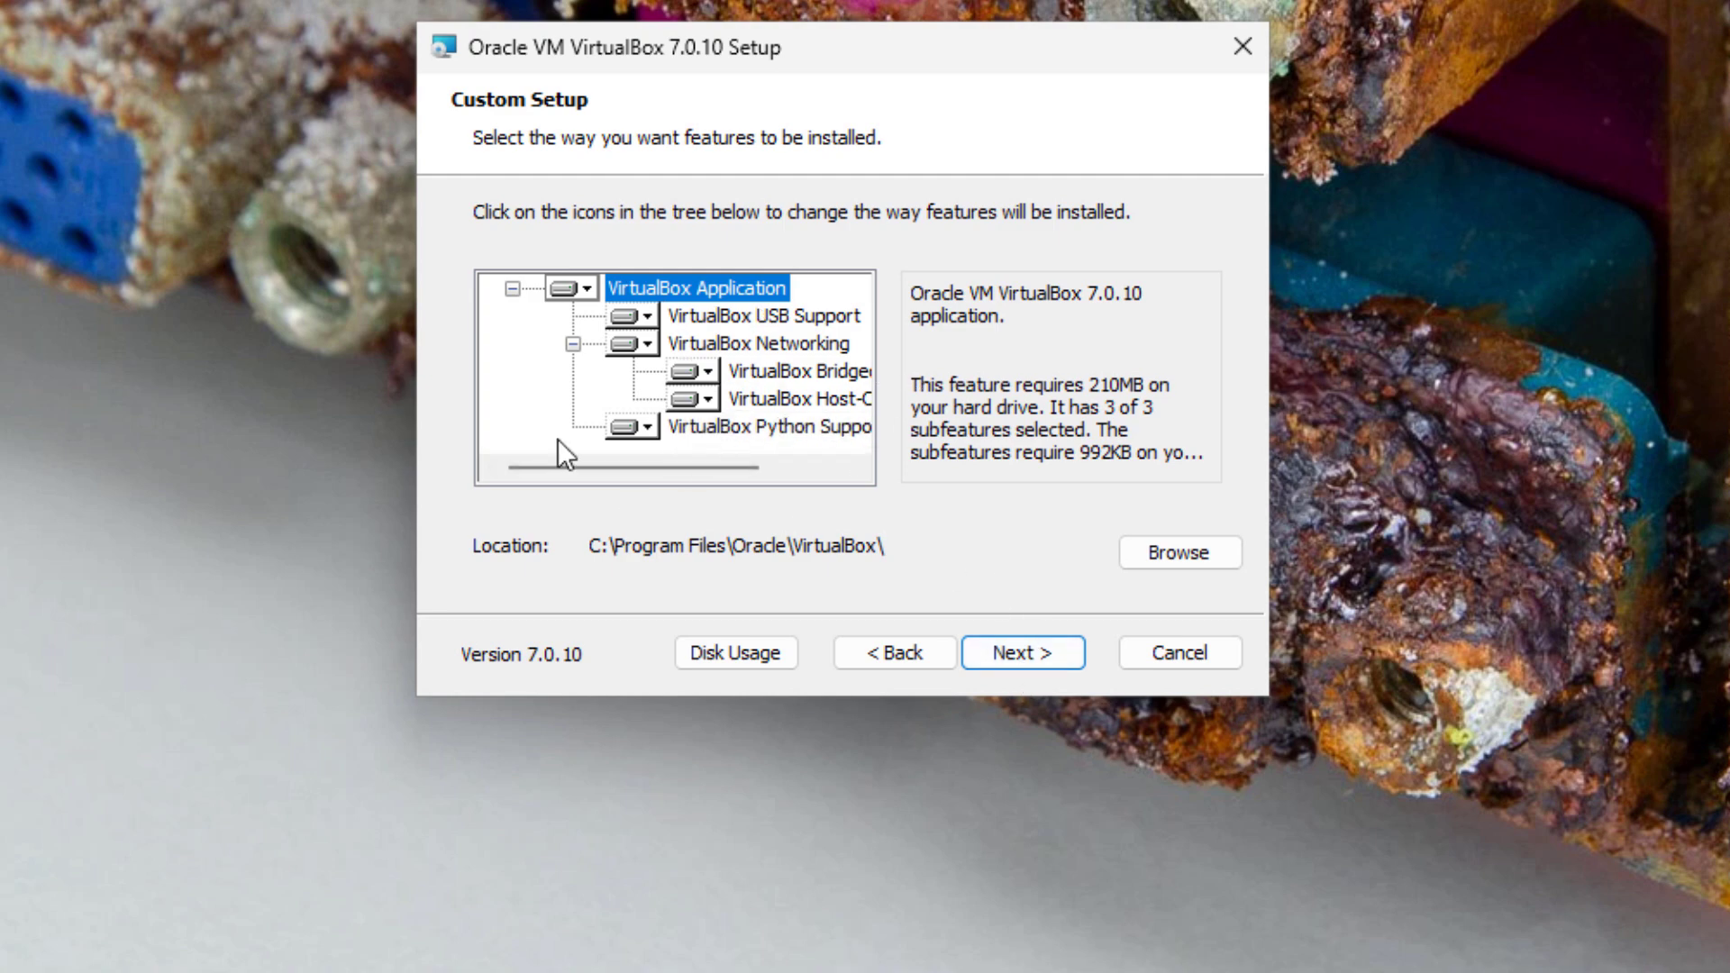
pyautogui.click(1028, 656)
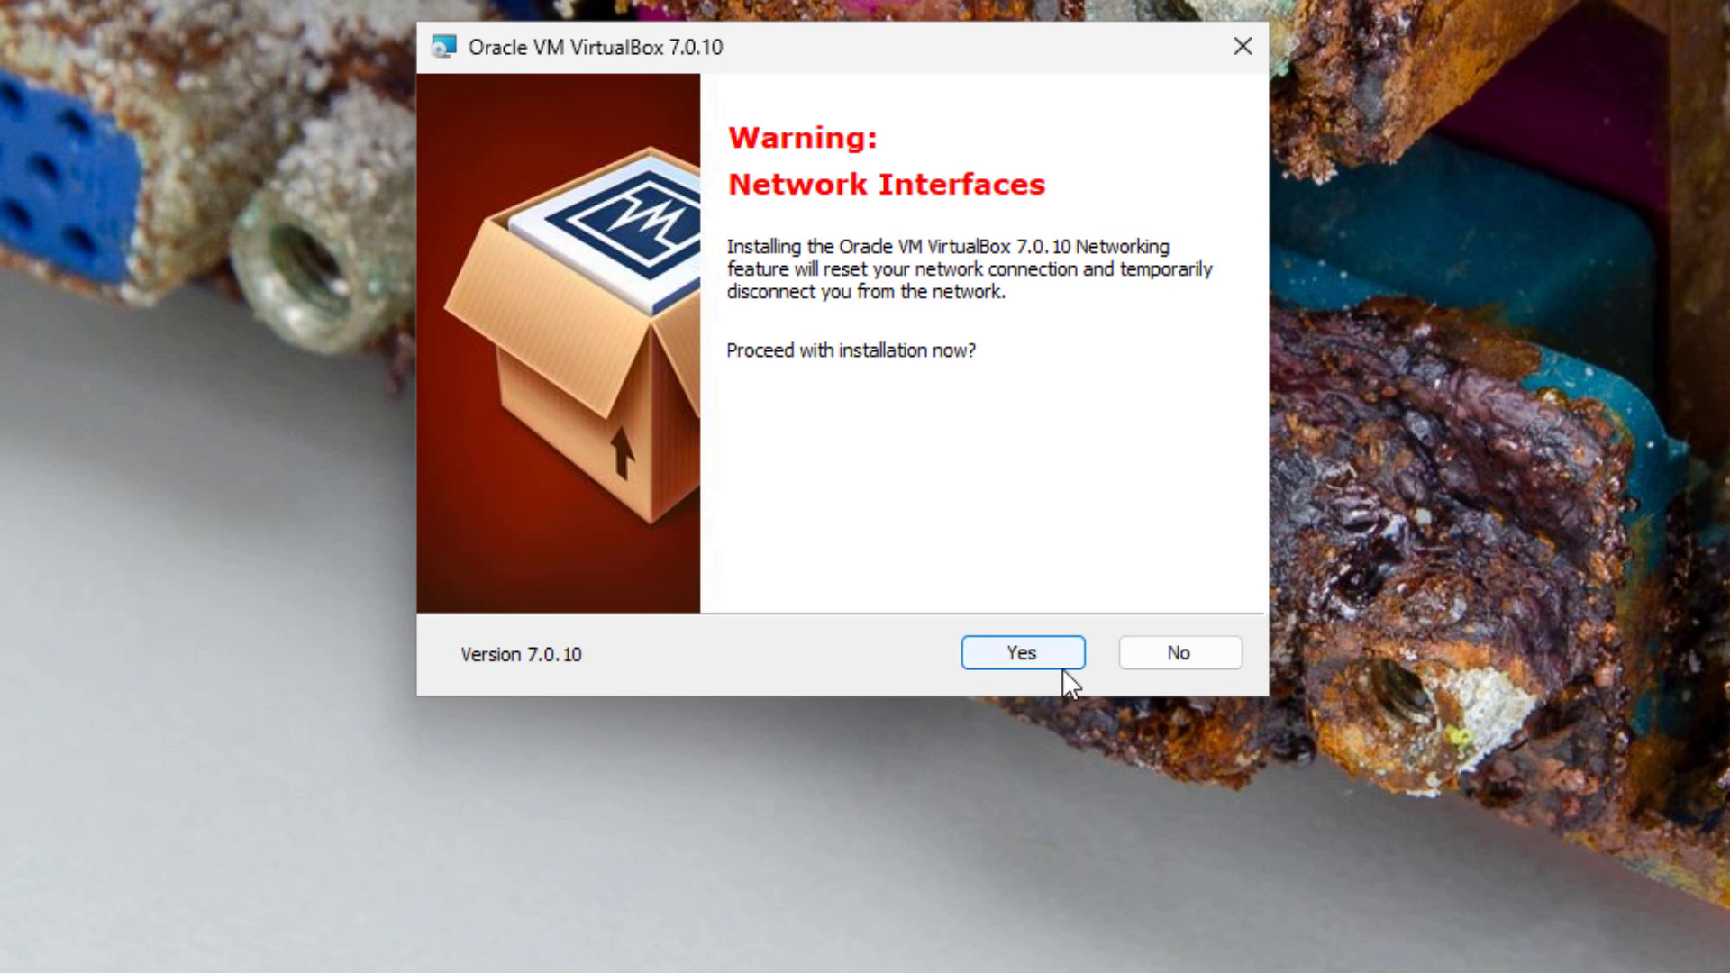
pyautogui.click(1033, 656)
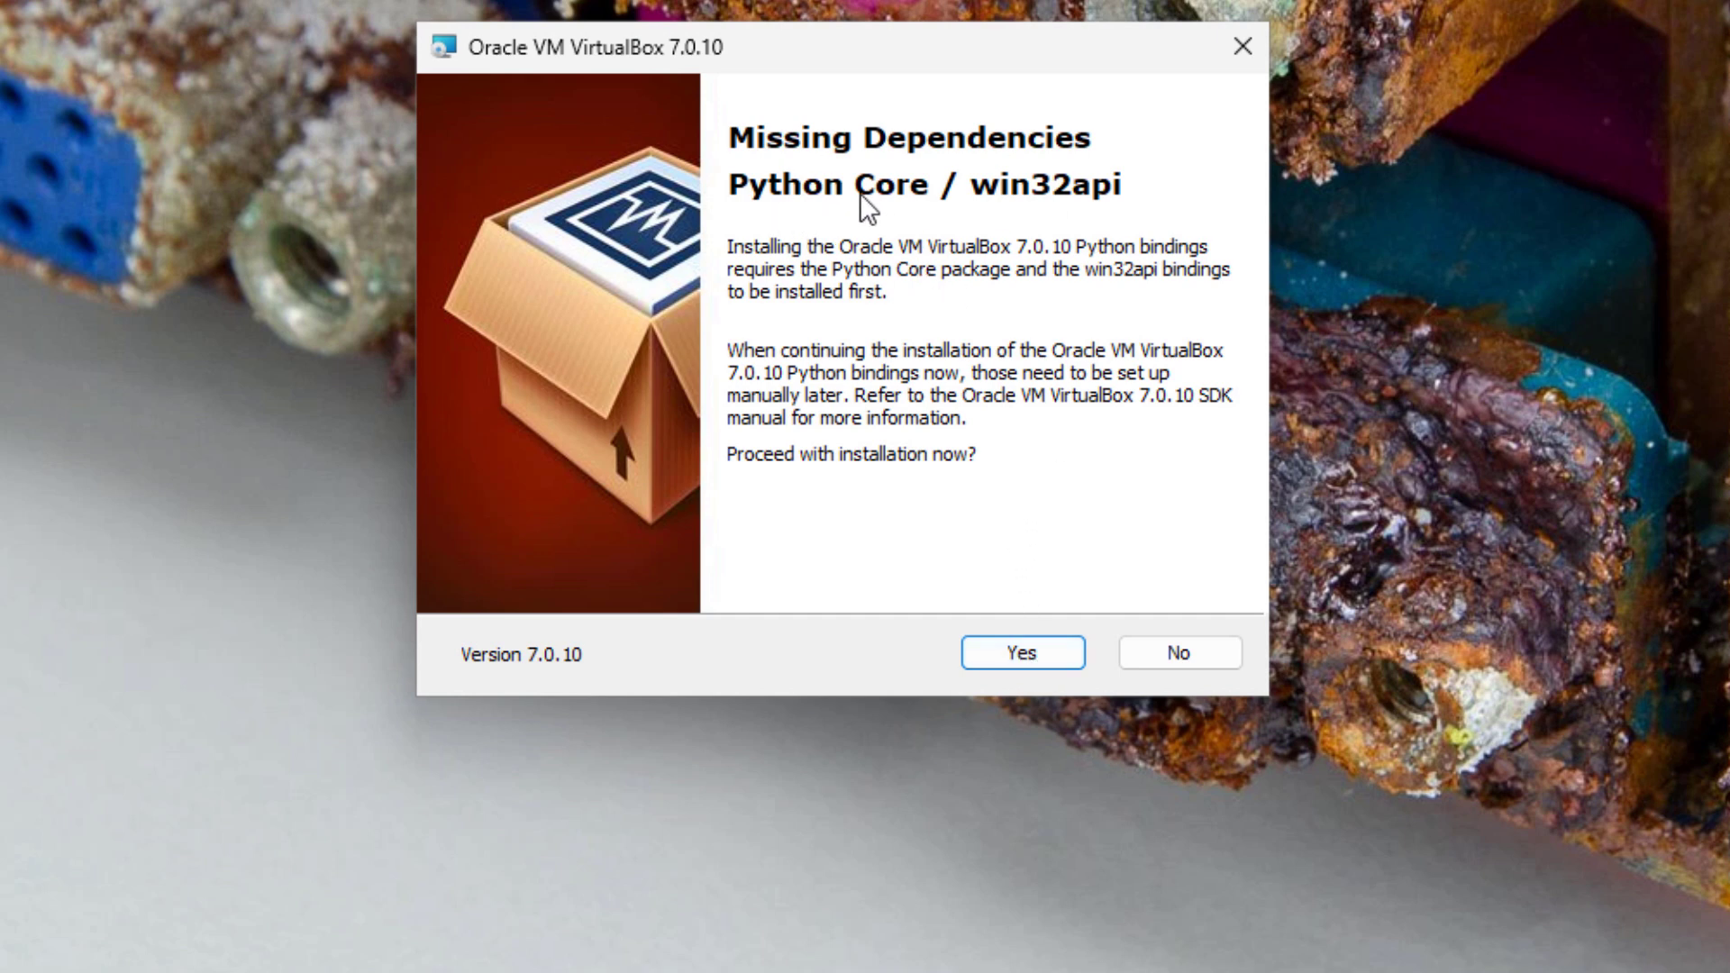
pyautogui.click(1022, 658)
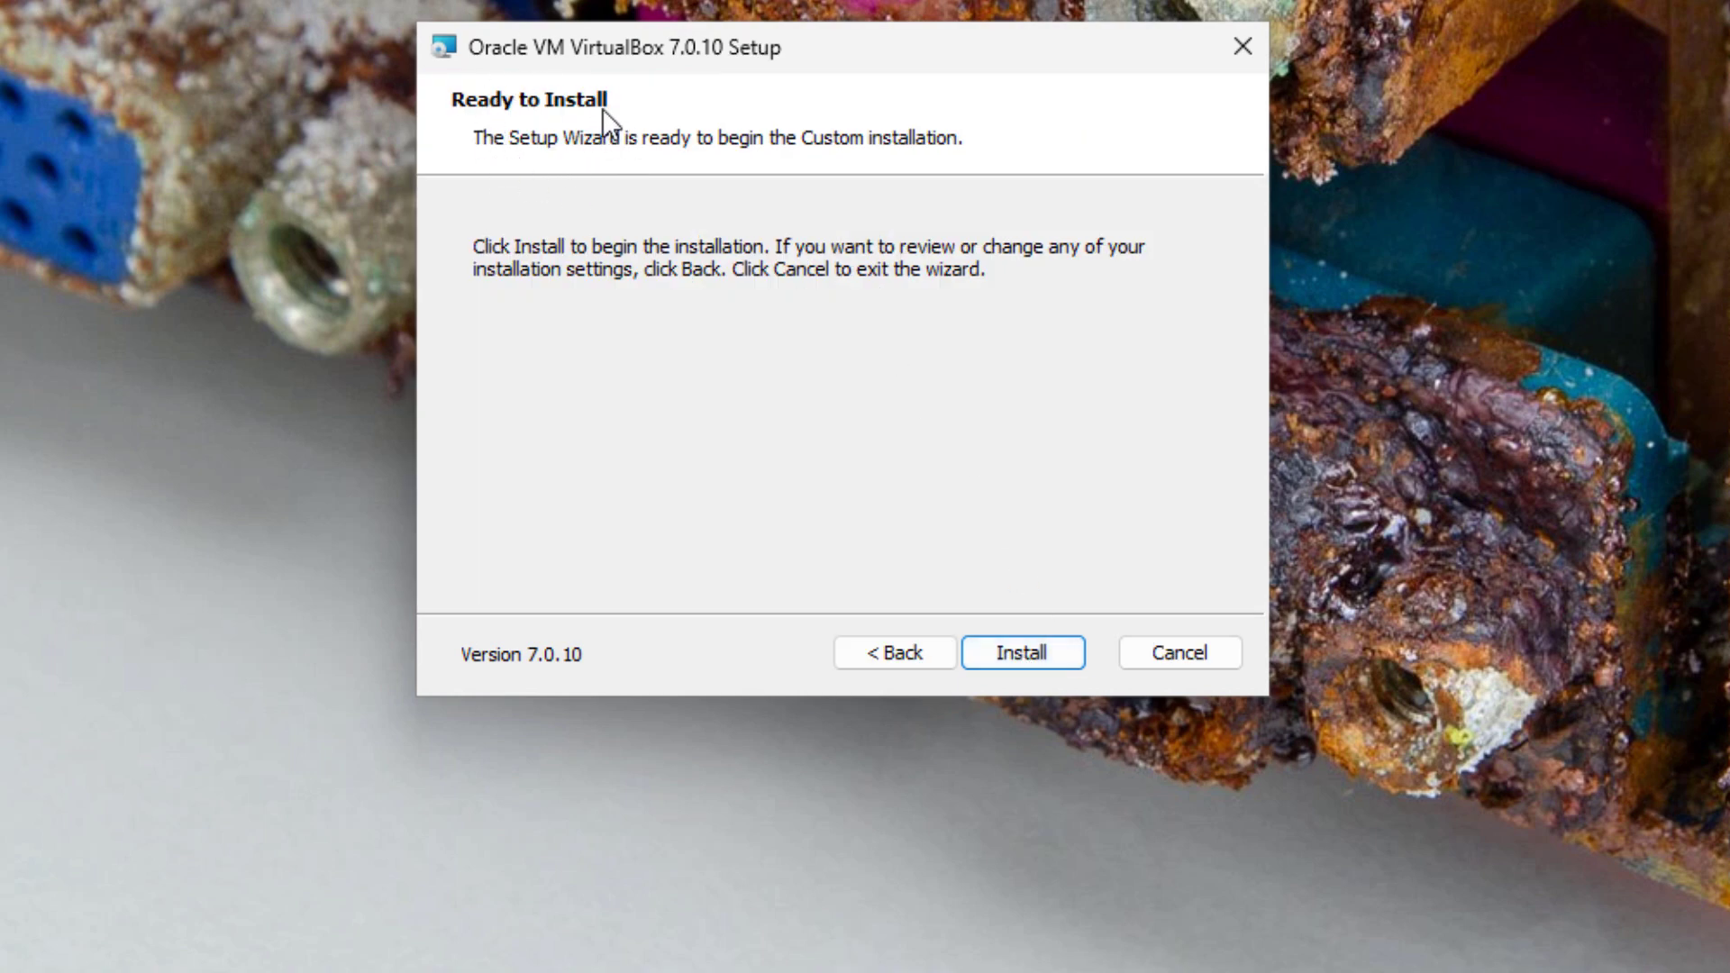
pyautogui.click(1021, 662)
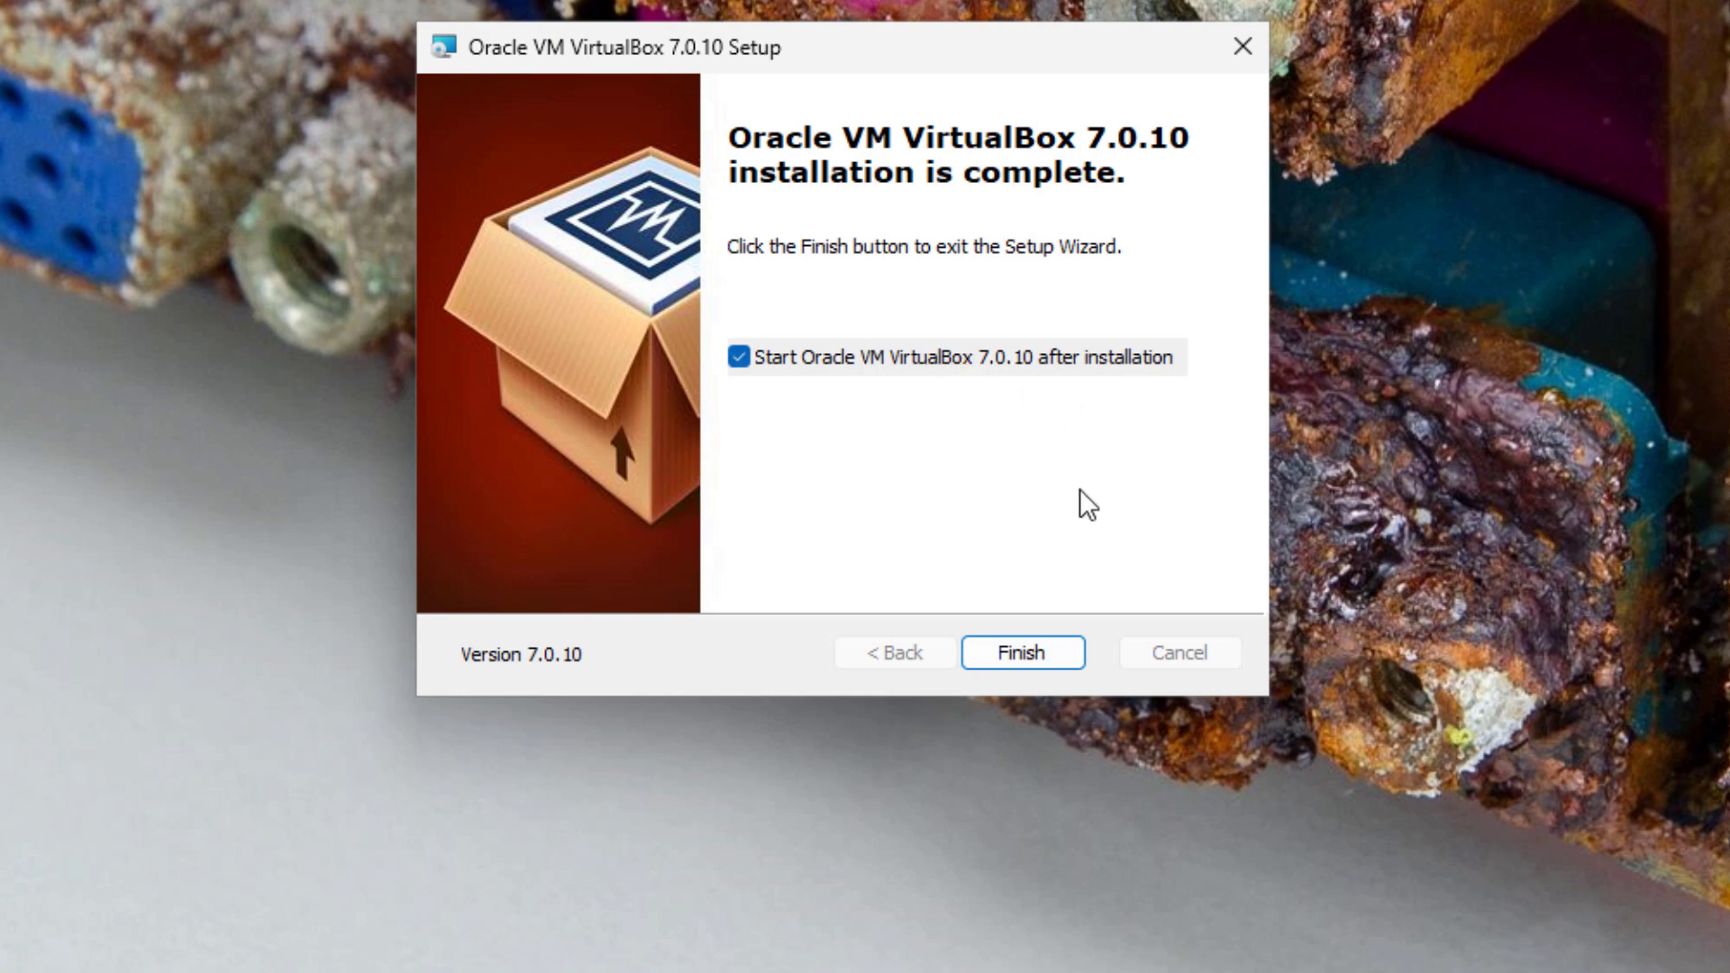
pyautogui.click(1020, 656)
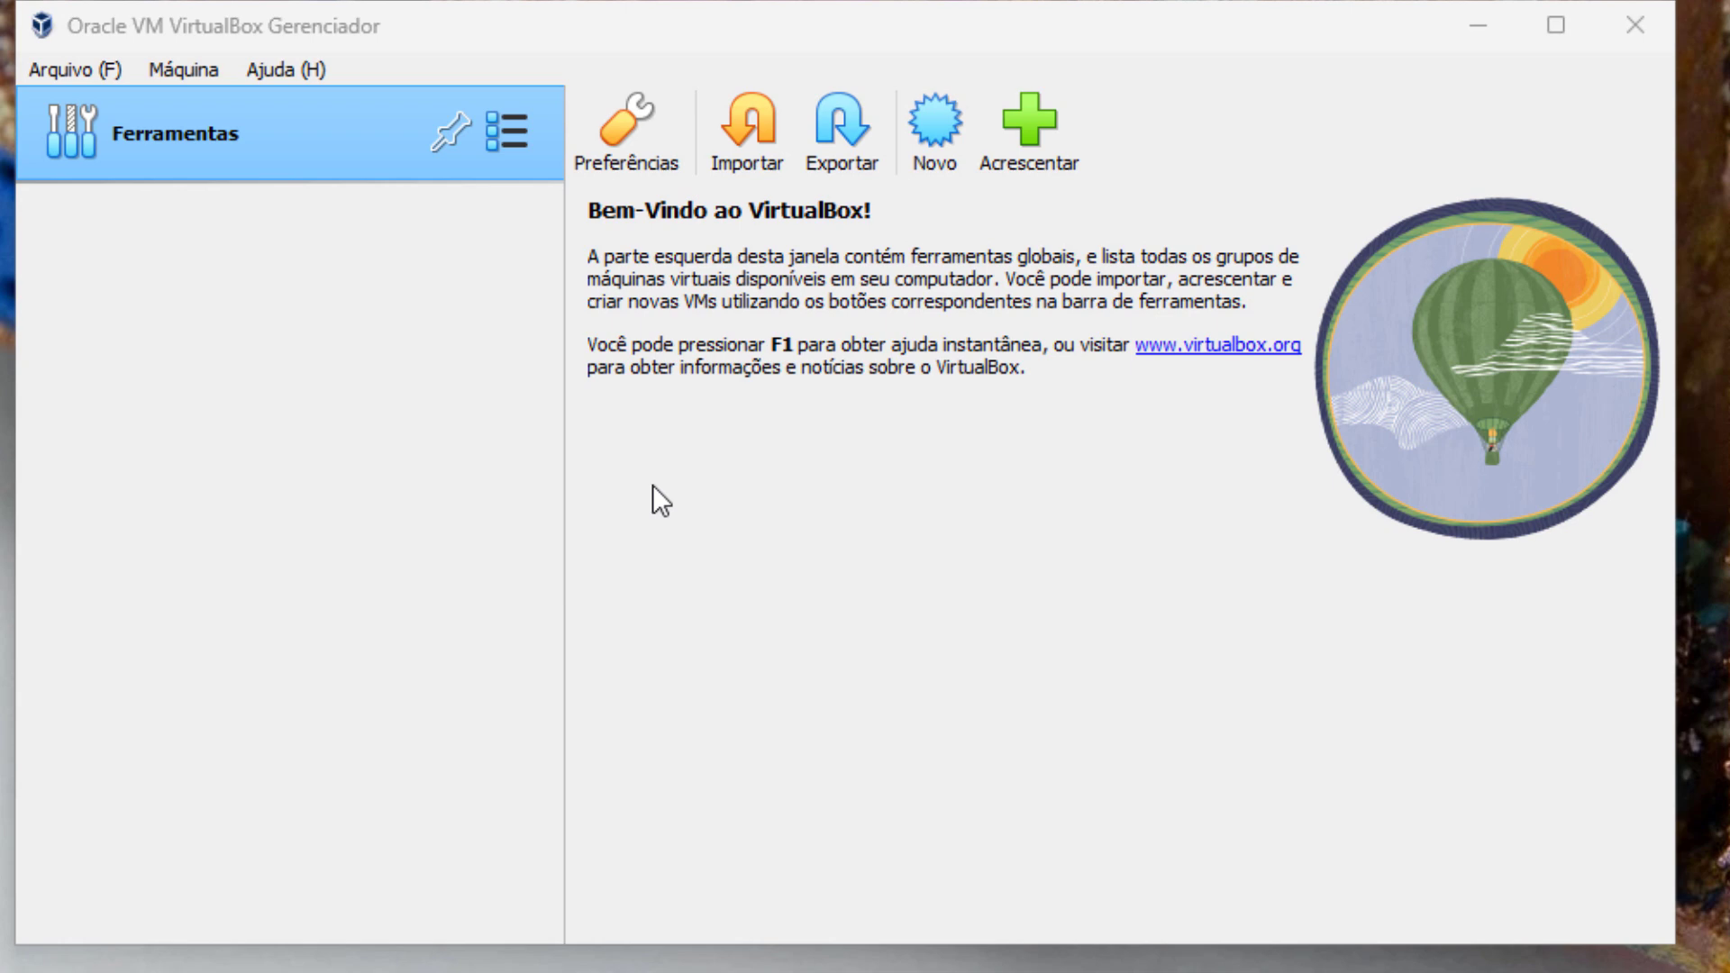
# Step: Set the virtual machine host key combination to F1 in the VirtualBox input preferences and save the change
pyautogui.click(165, 173)
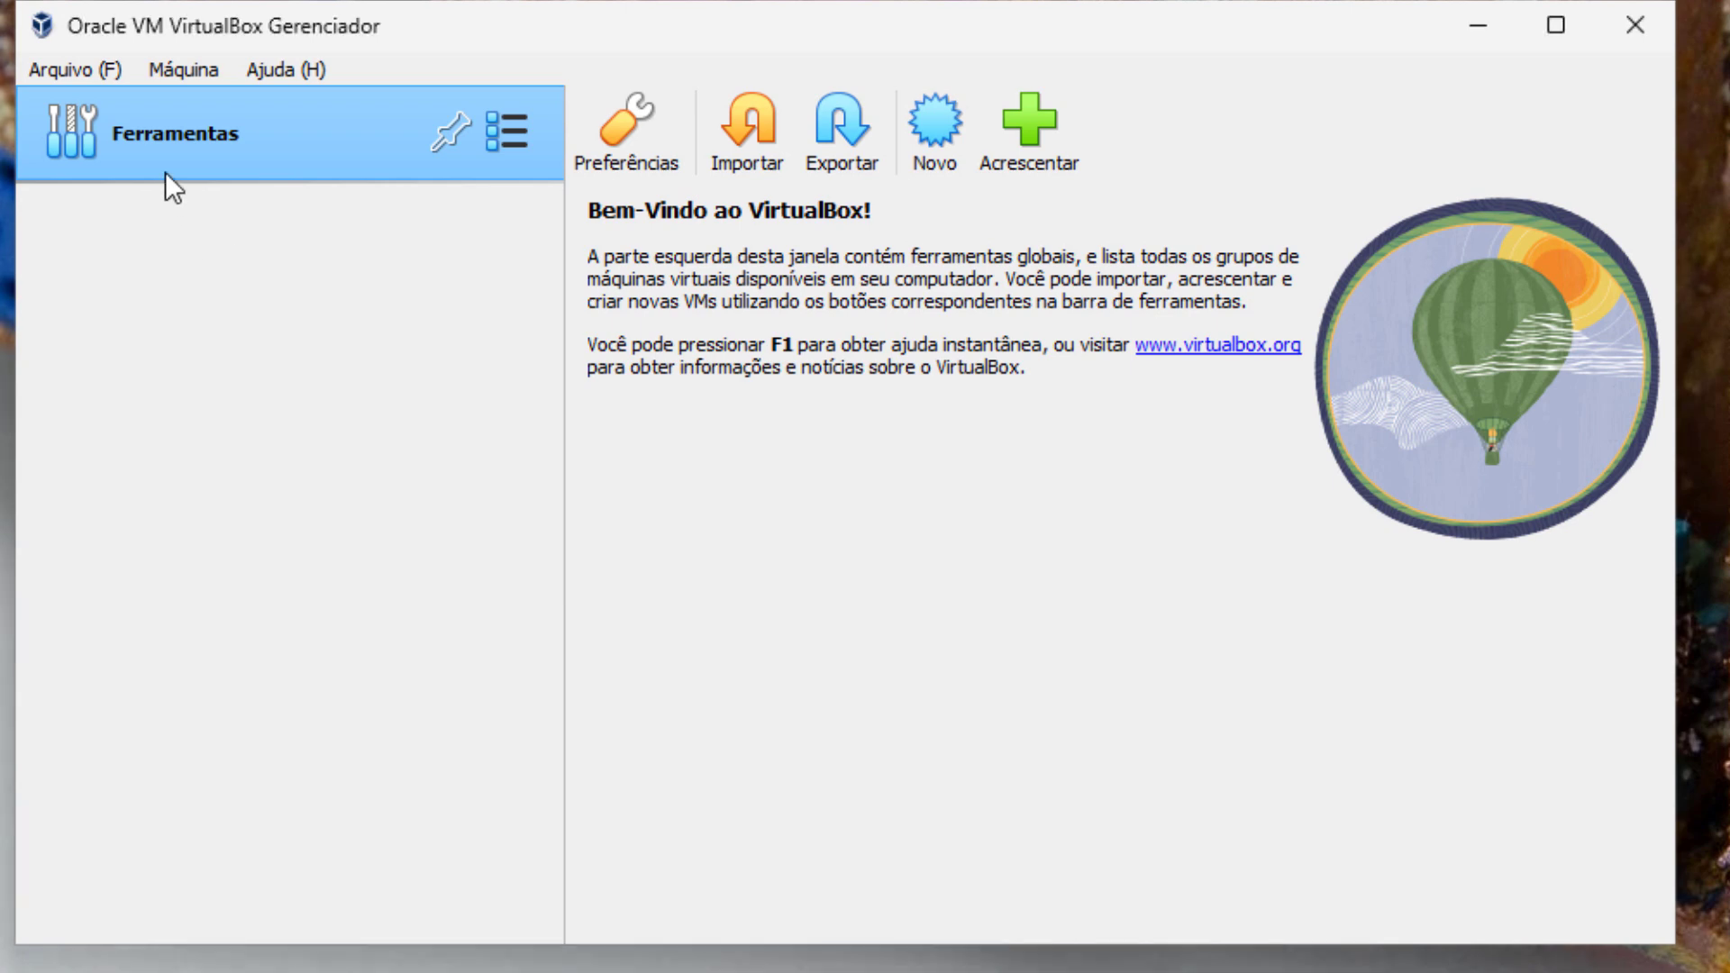
pyautogui.click(83, 77)
pyautogui.click(150, 111)
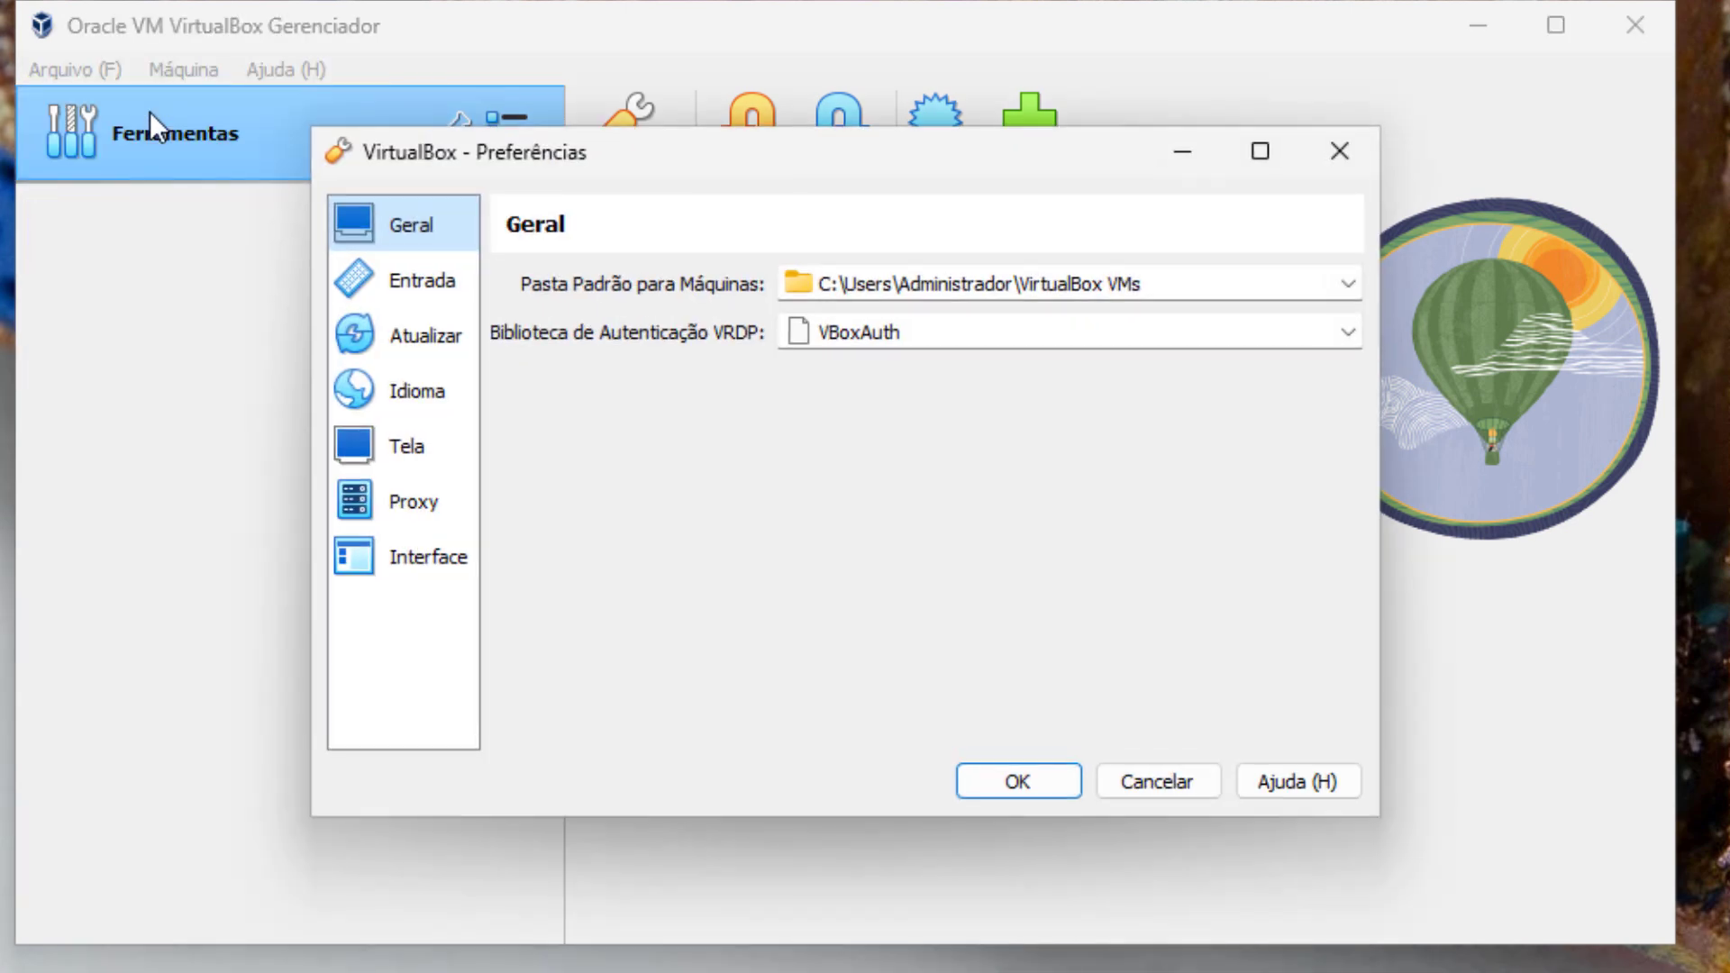
pyautogui.click(407, 274)
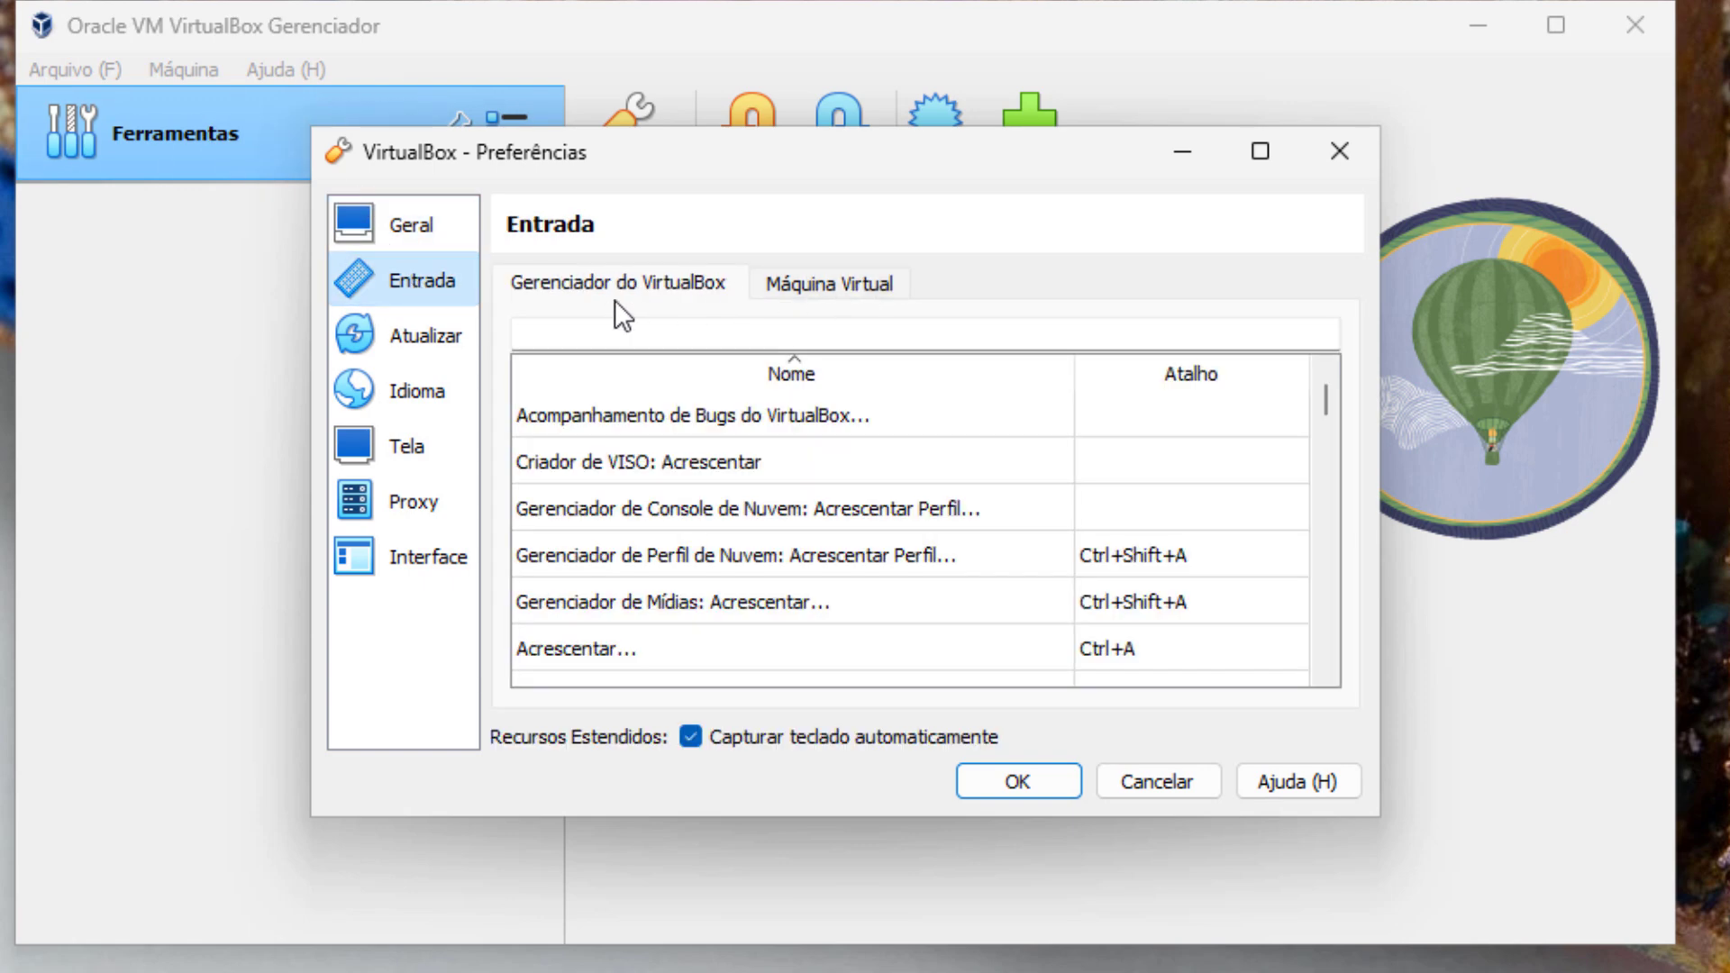
pyautogui.click(879, 293)
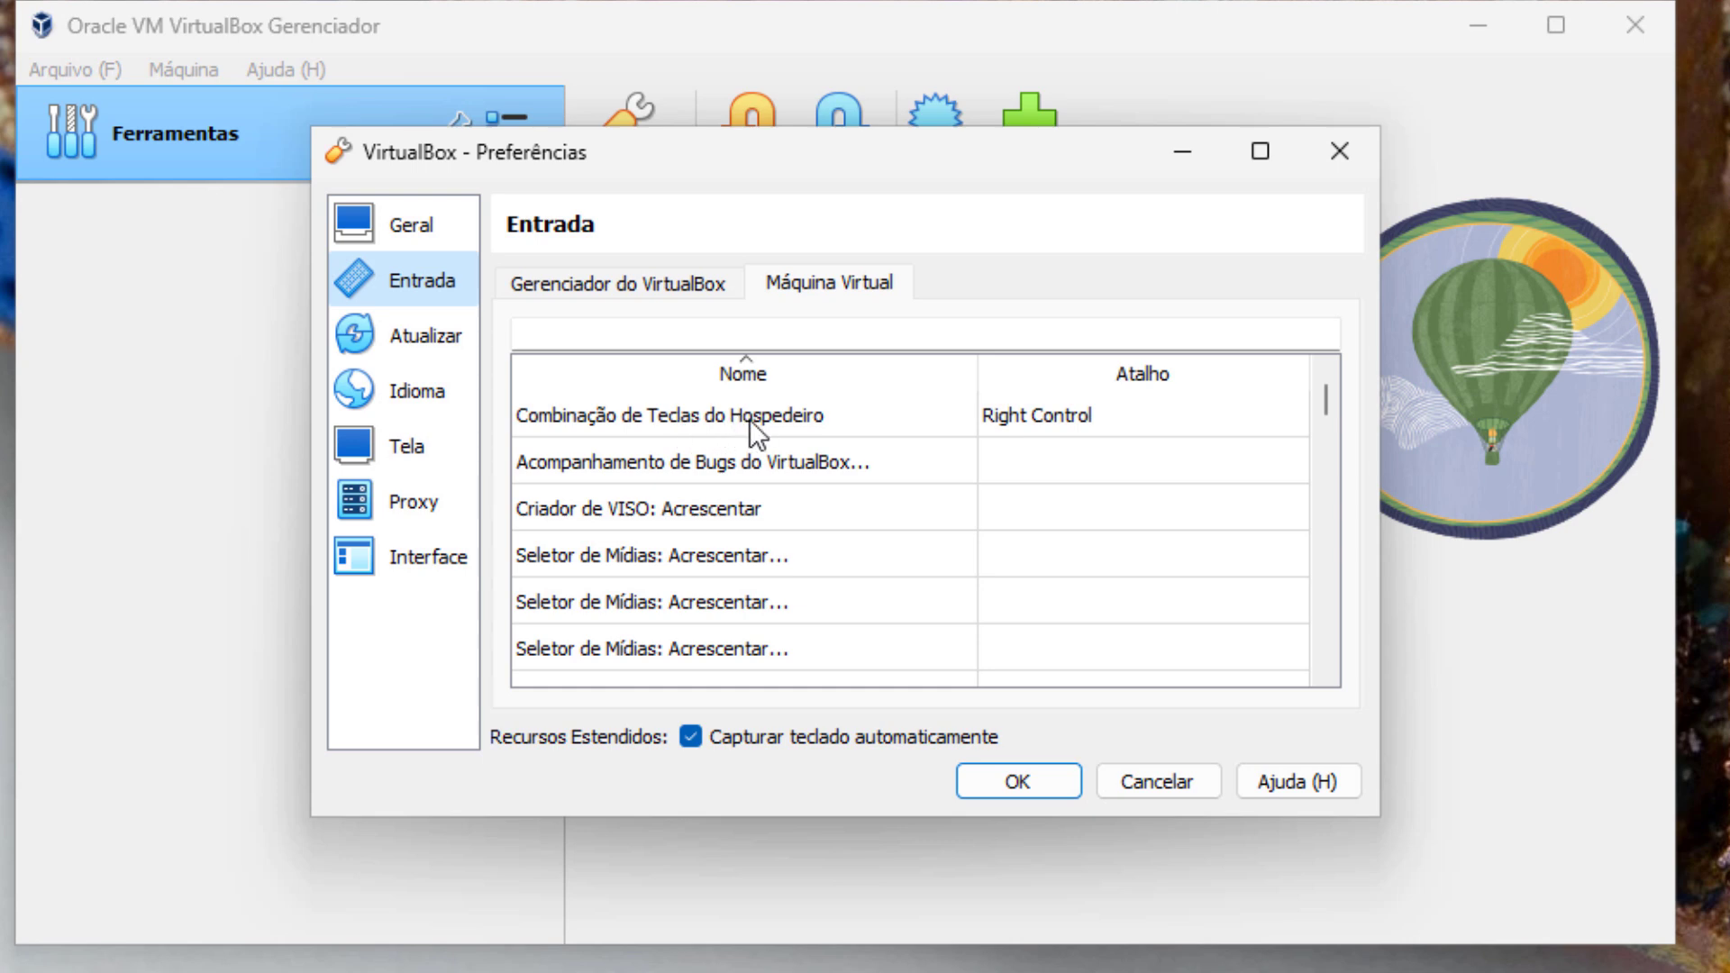
pyautogui.click(1086, 414)
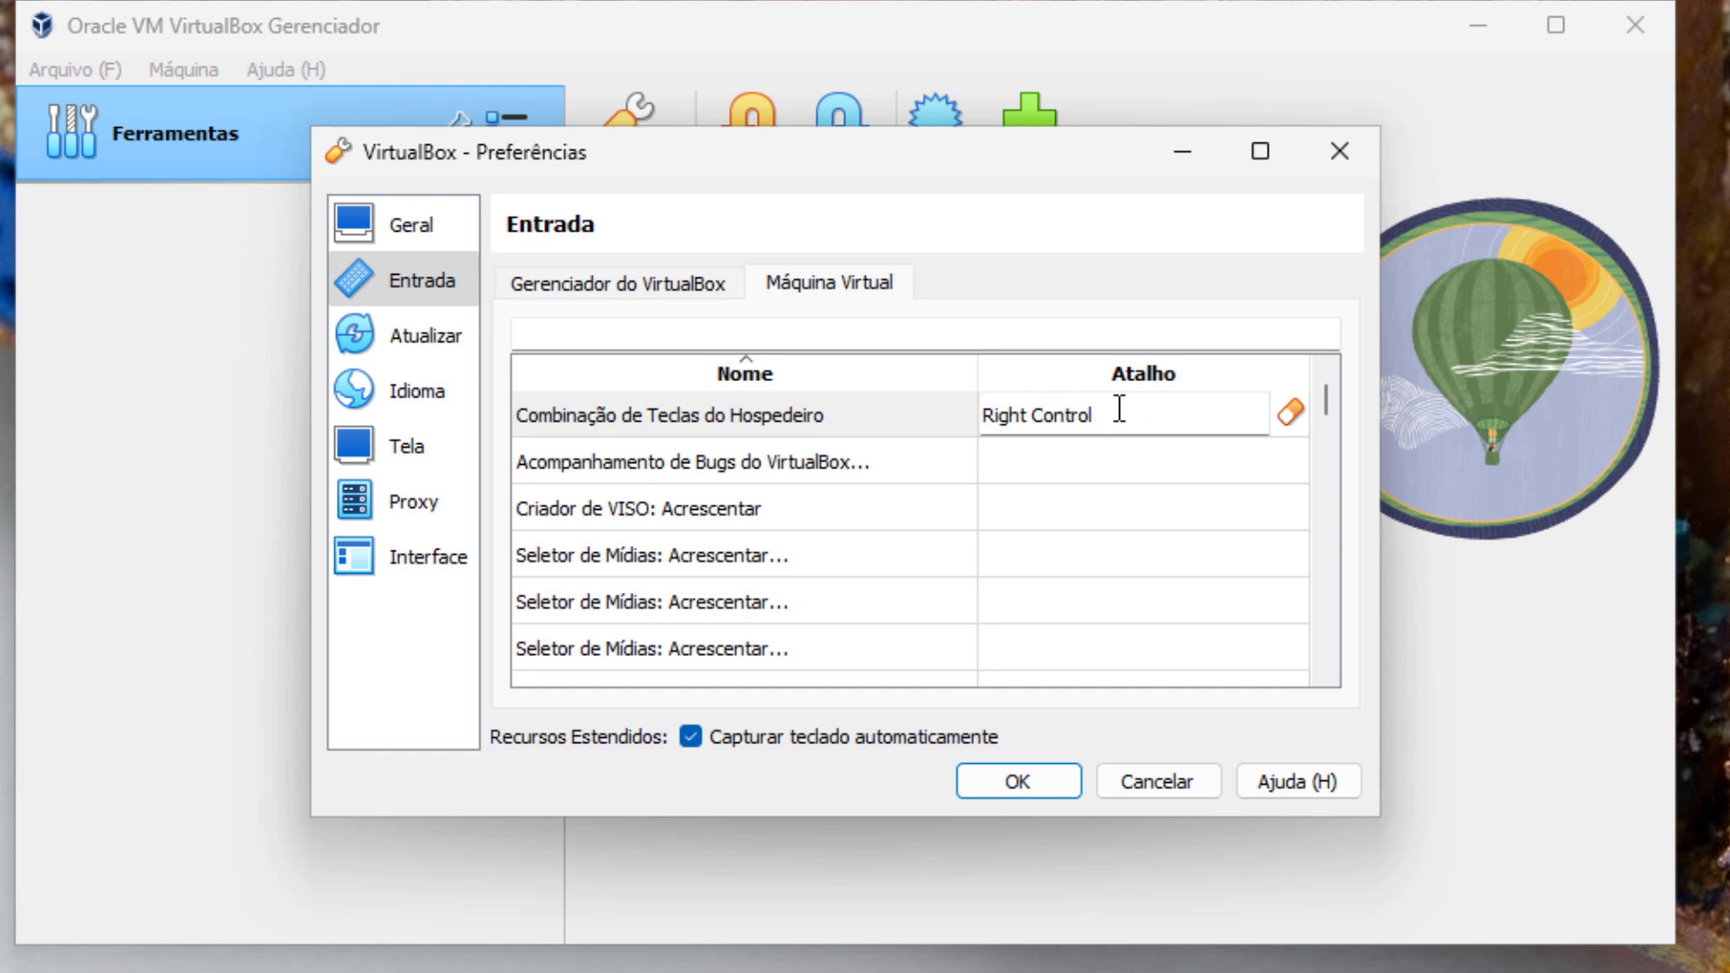
pyautogui.press('F1')
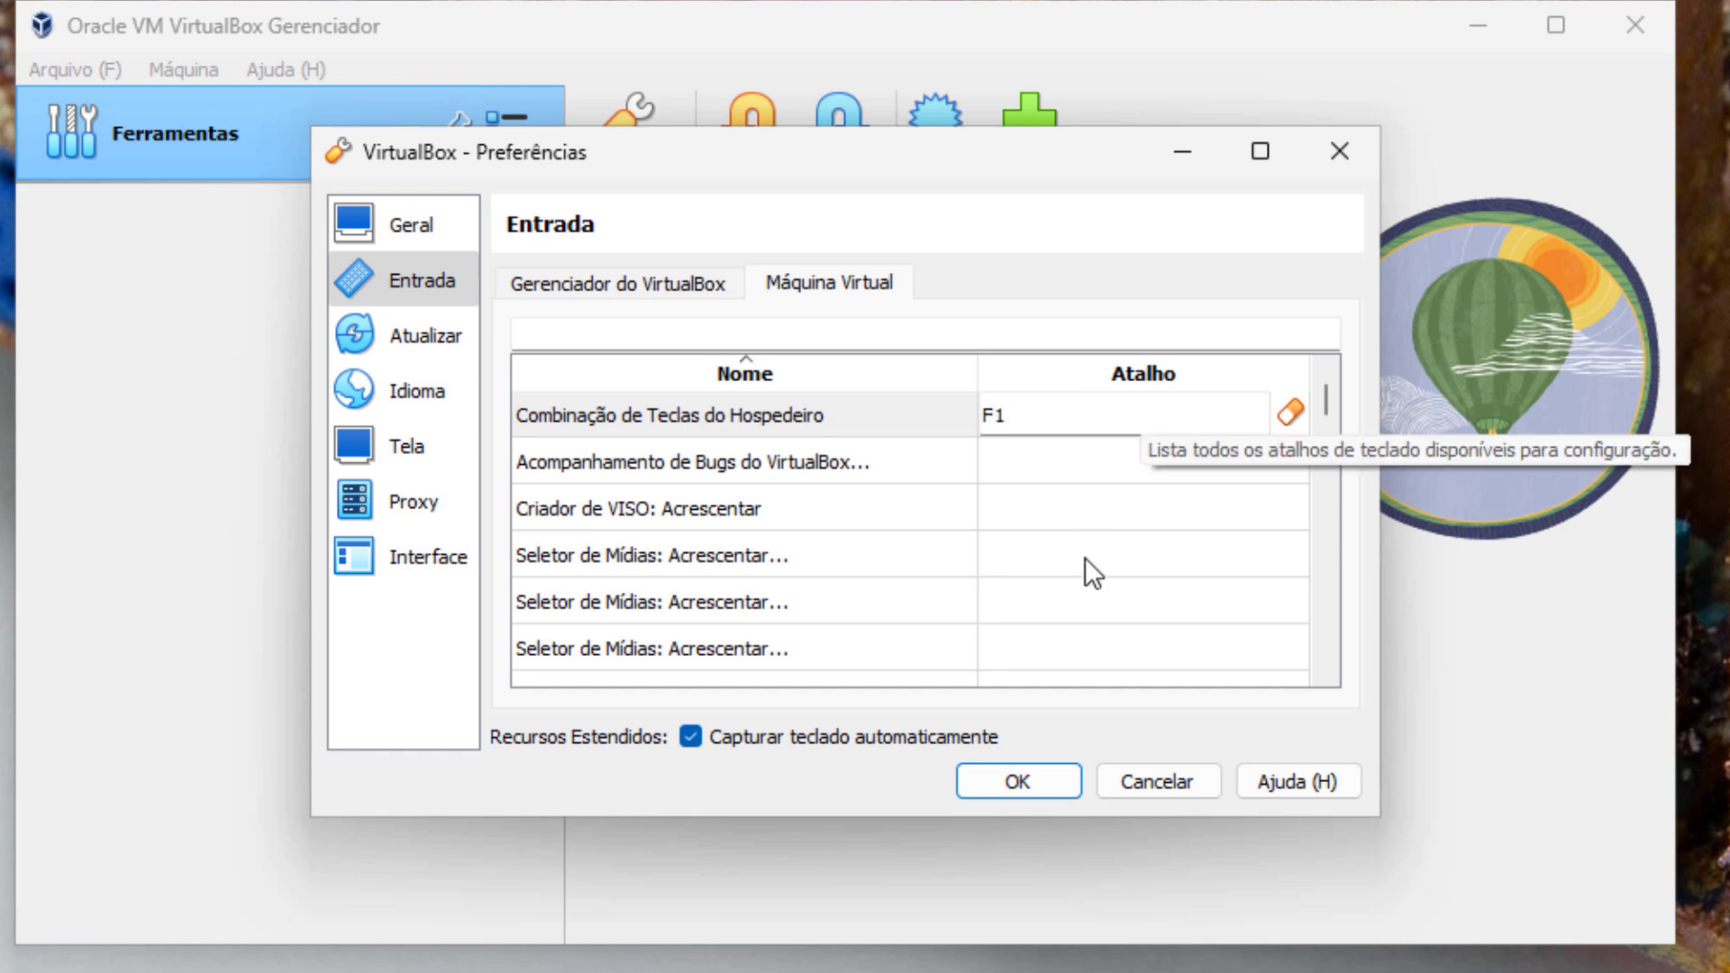
pyautogui.click(1030, 781)
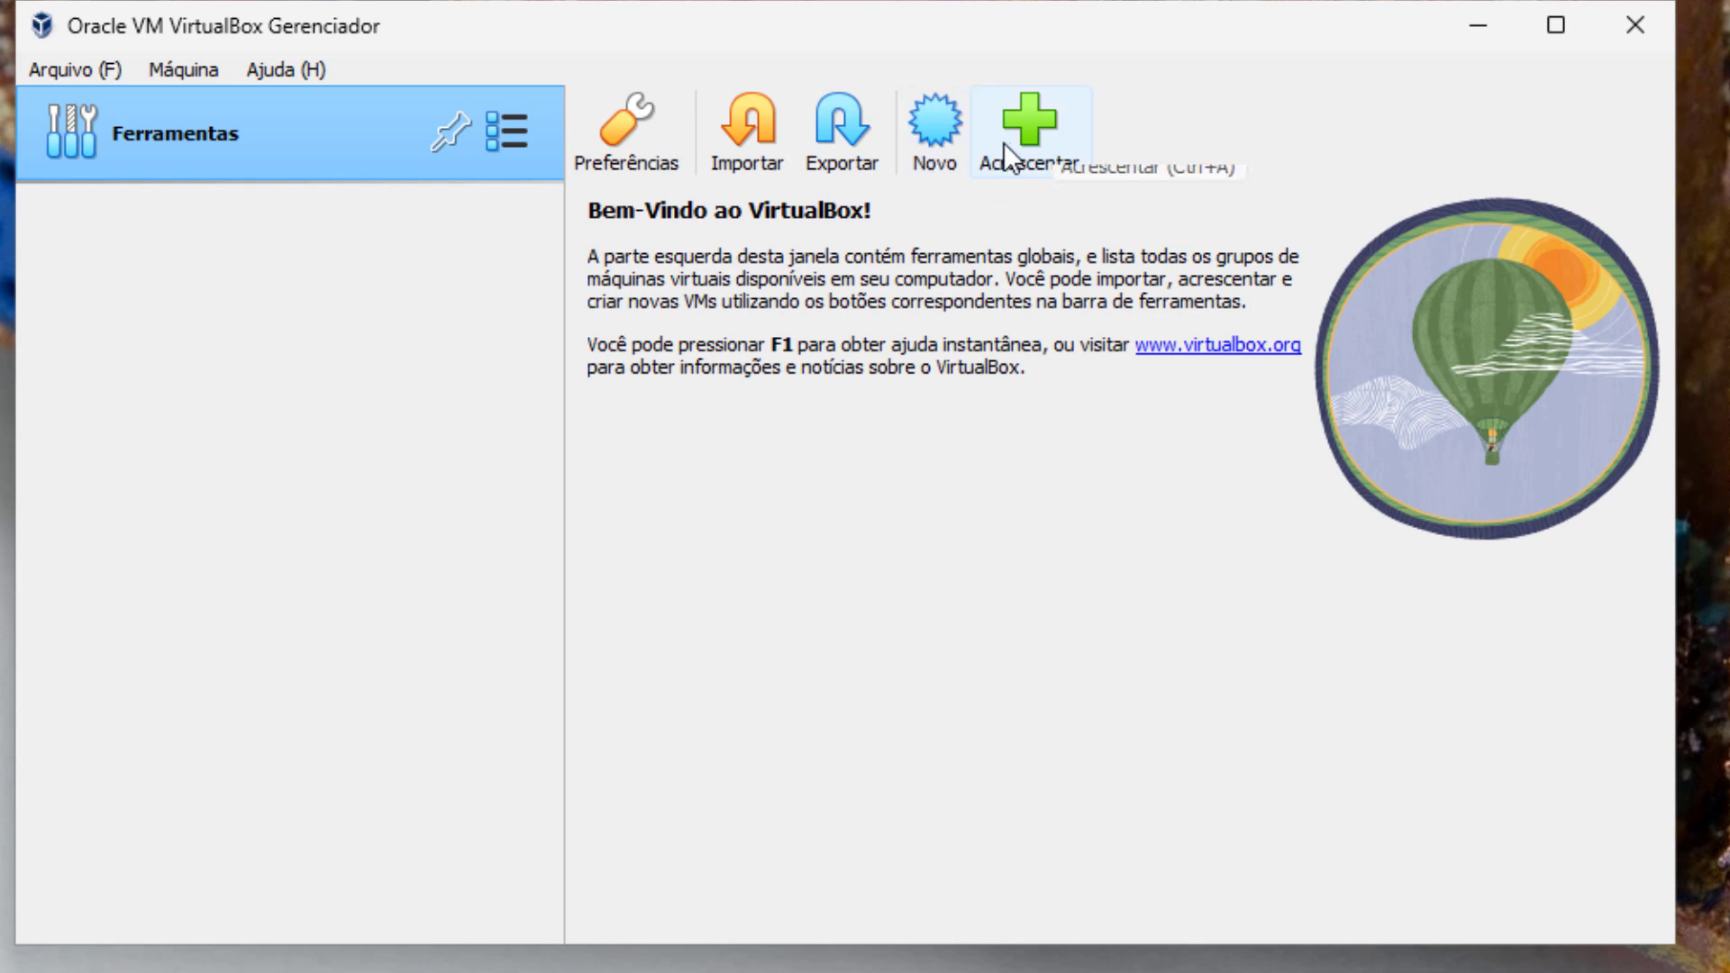
# Step: Start creating a new virtual machine and name it "Linux Mint", replacing the trial name "VM teste 1"
pyautogui.click(933, 111)
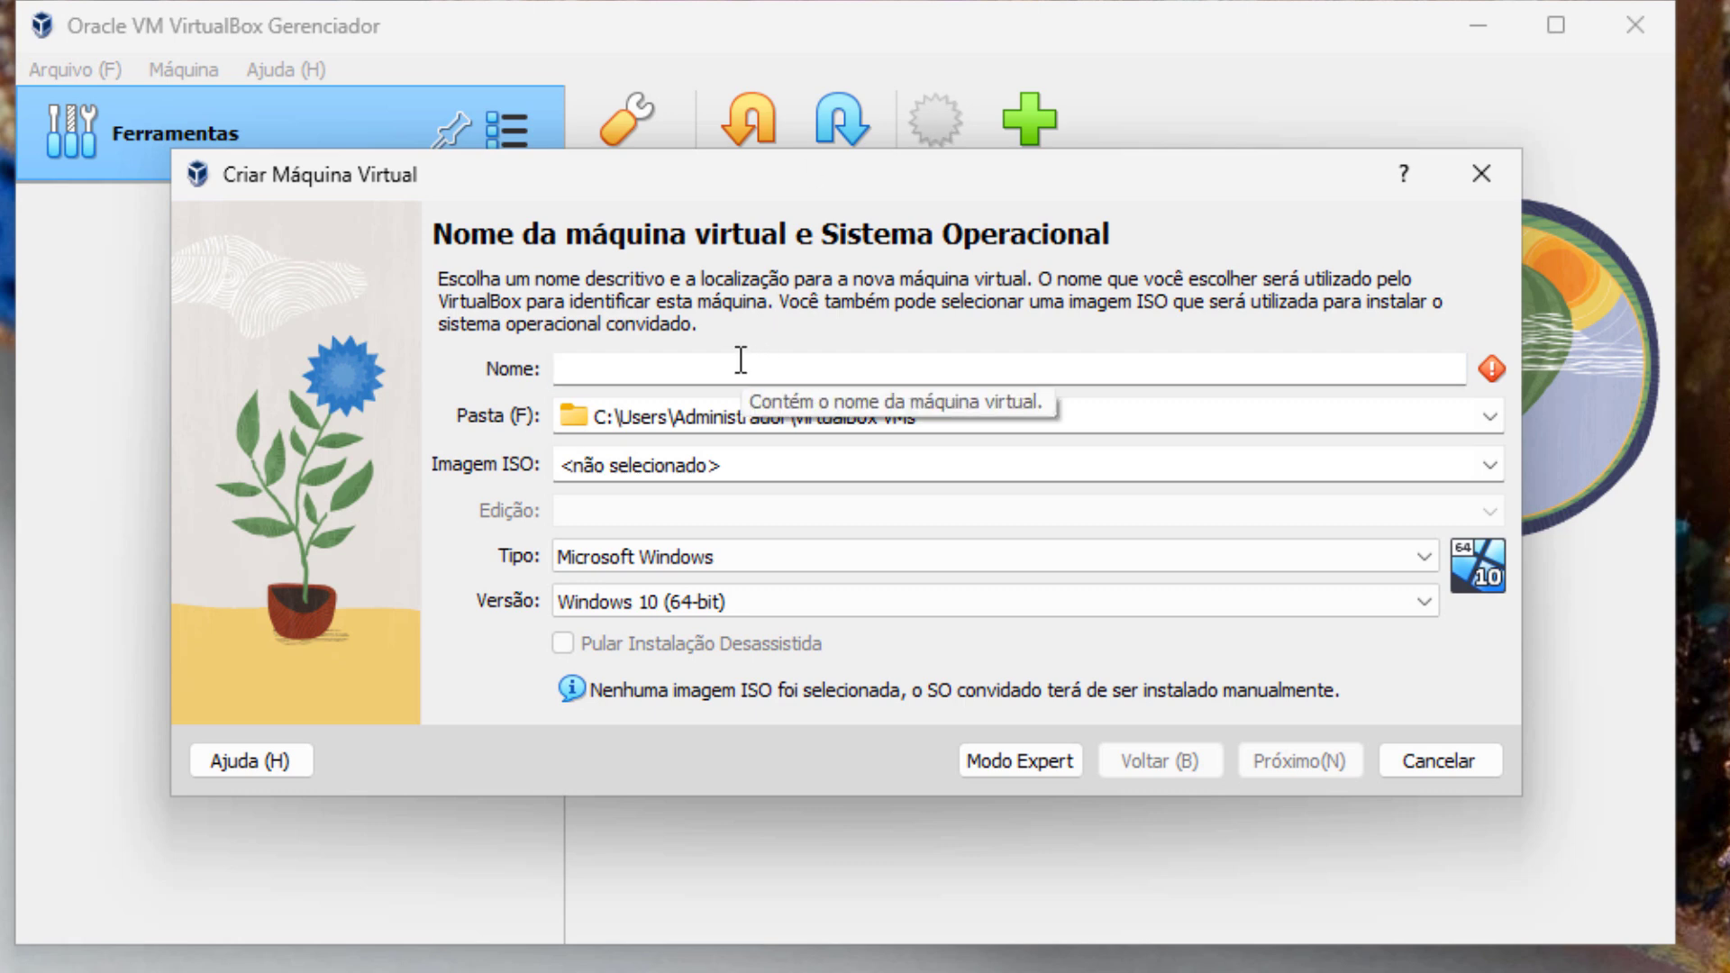
pyautogui.write('VM teste 1')
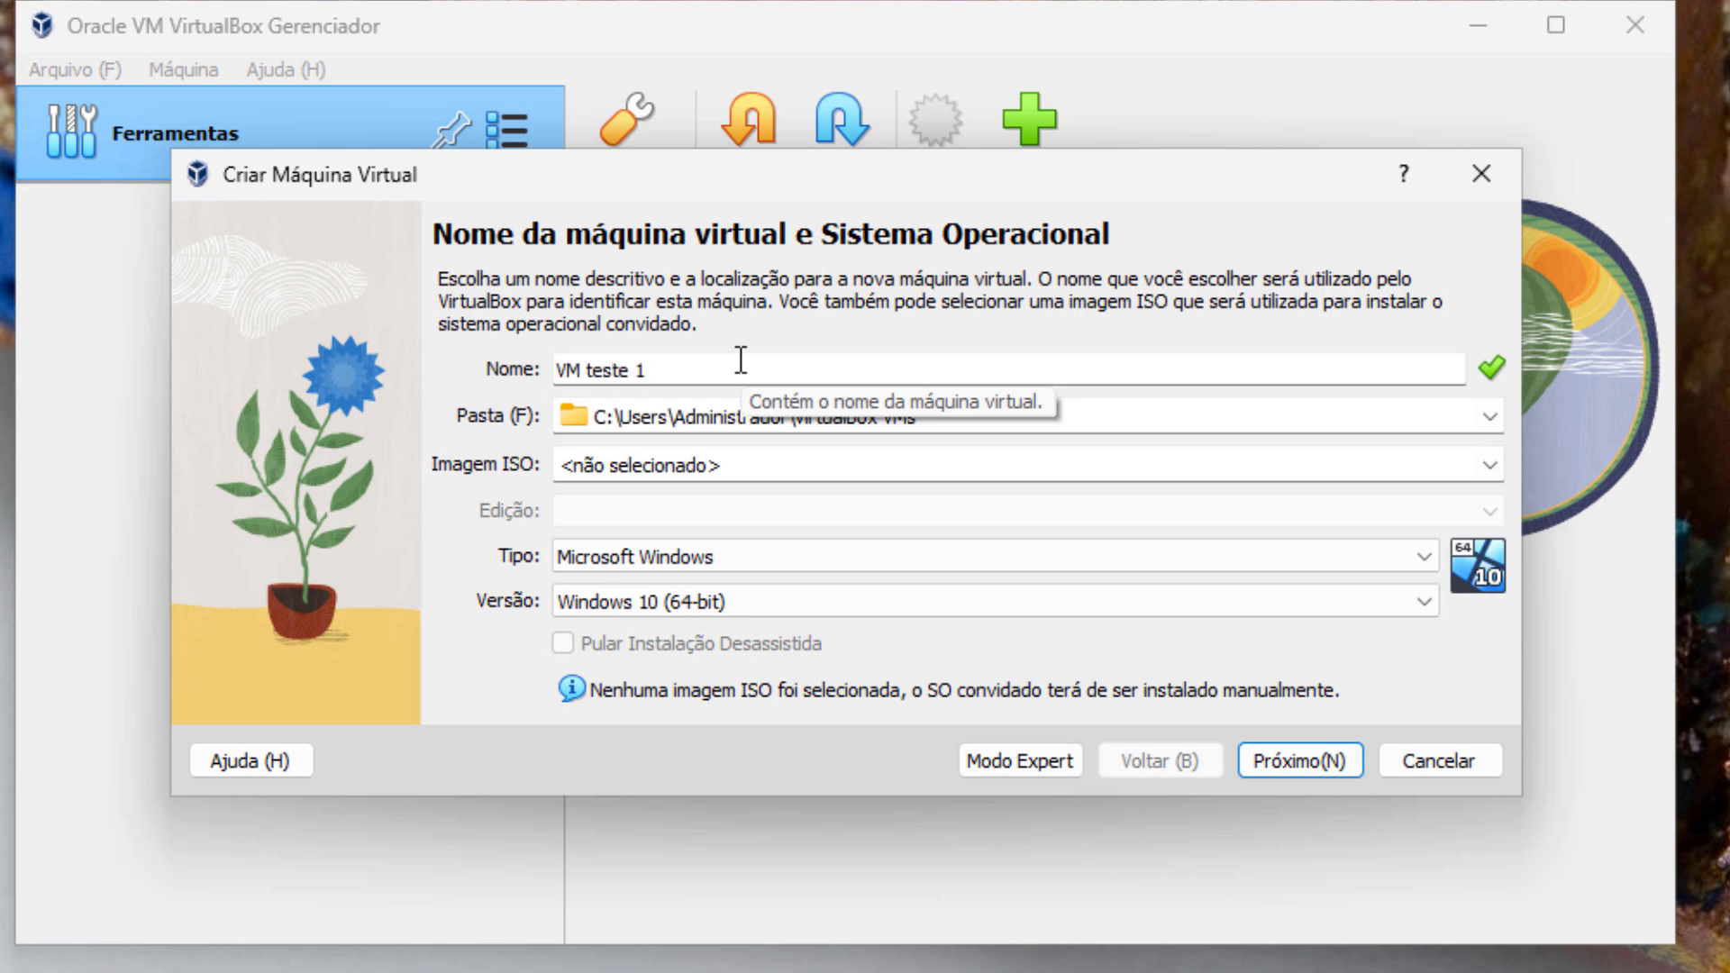
pyautogui.hotkey('ctrl', 'a')
pyautogui.press('BackSpace')
pyautogui.write('Linux Mint')
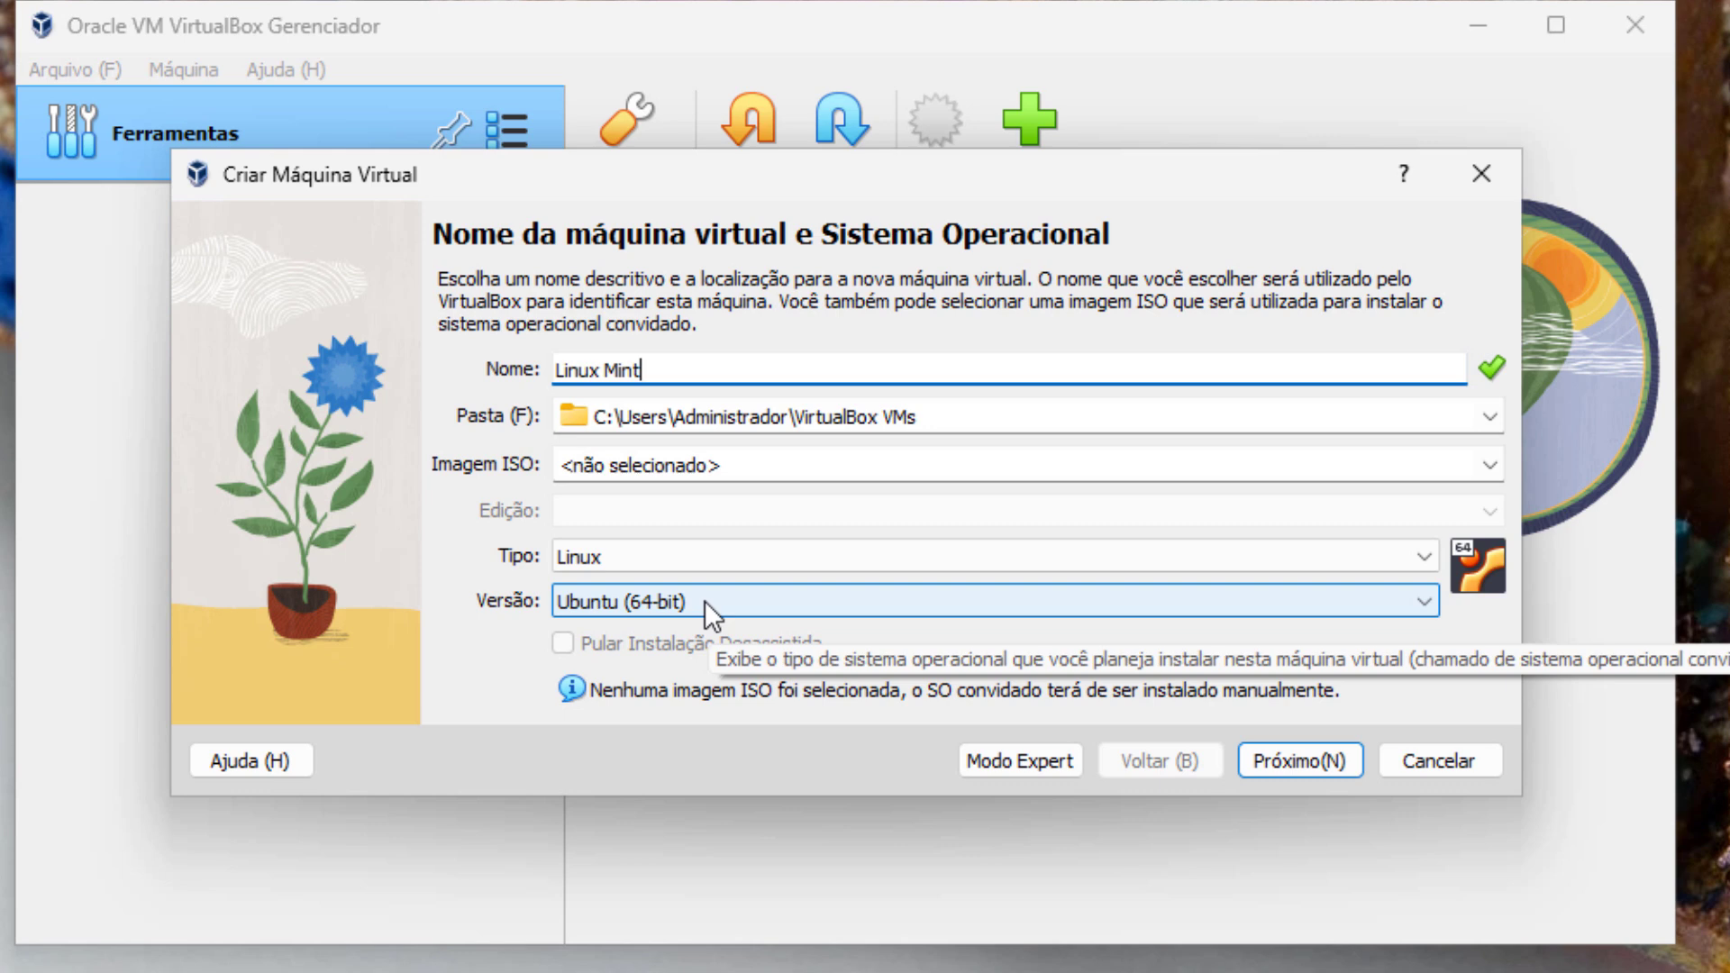
pyautogui.moveTo(642, 370); pyautogui.dragTo(506, 375)
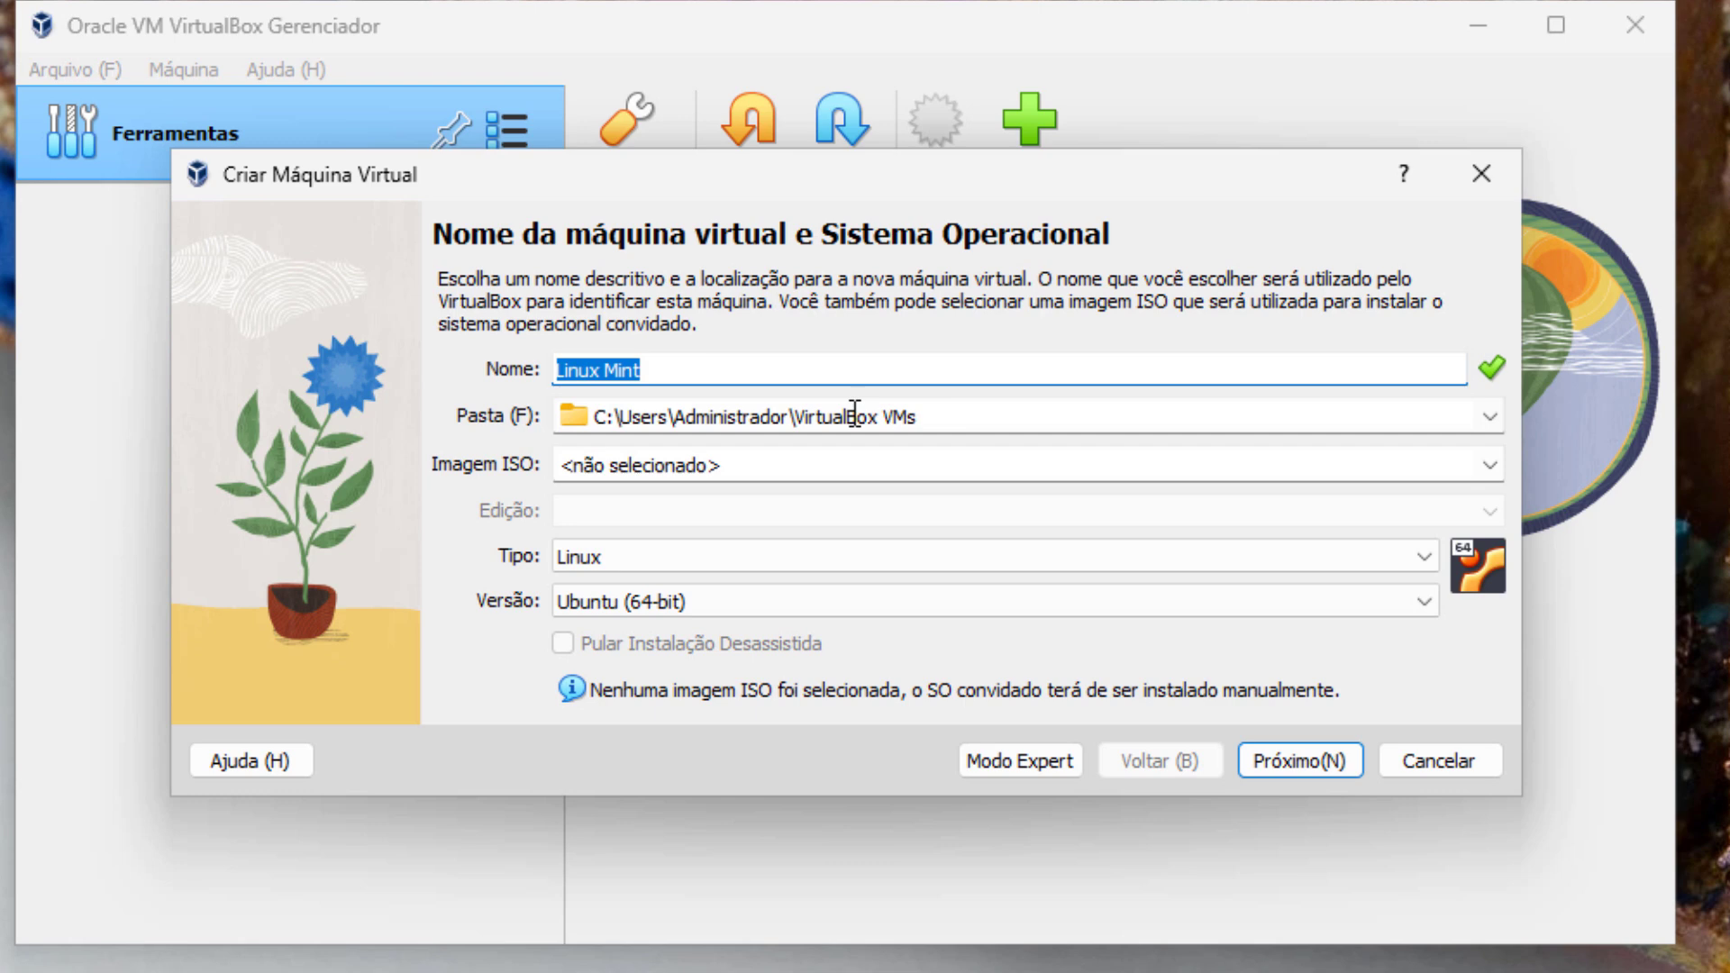
pyautogui.click(969, 421)
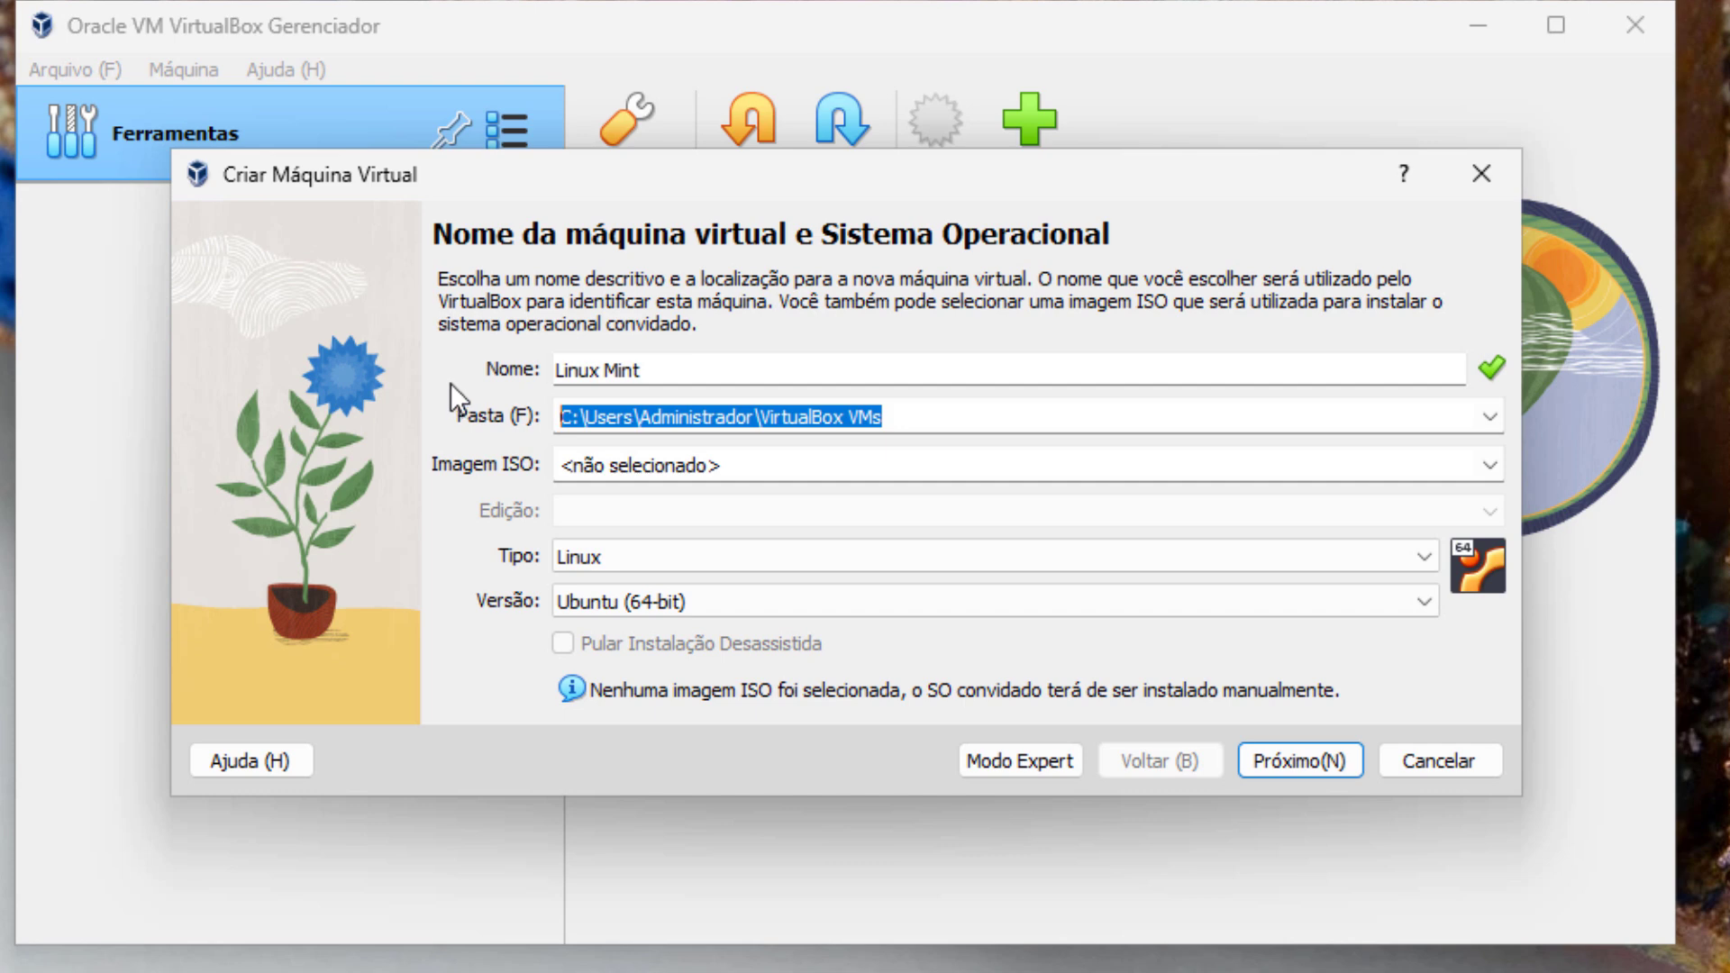
pyautogui.click(923, 416)
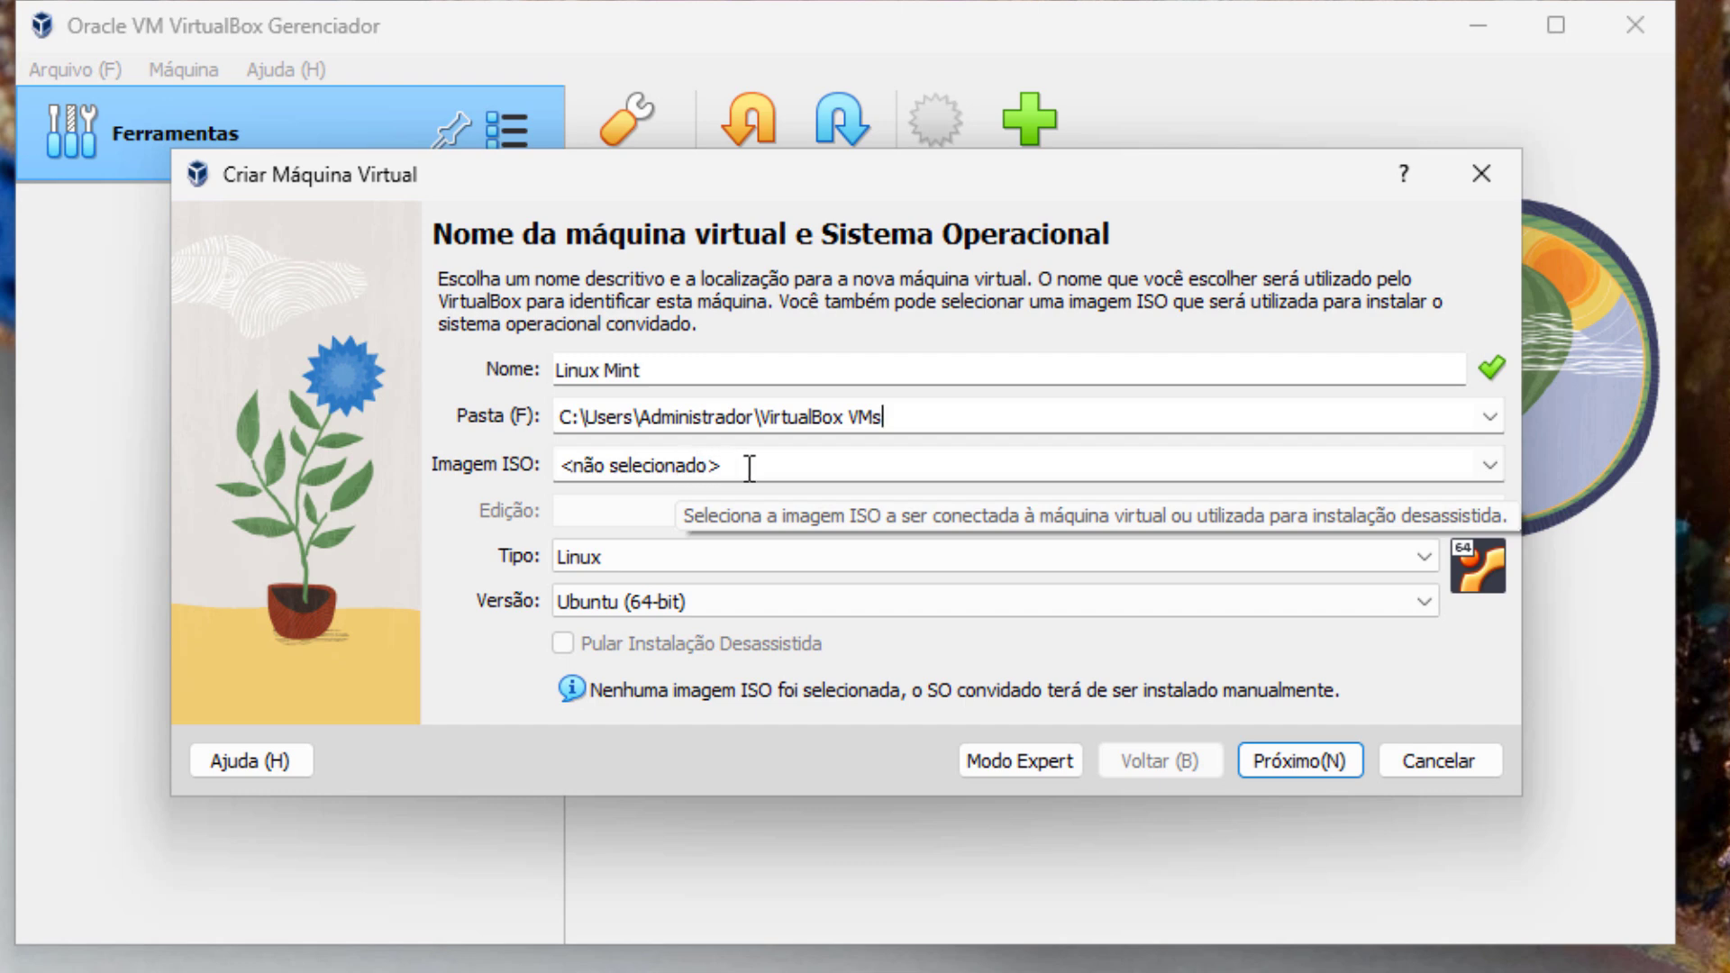
# Step: Choose linuxmint-21.2-cinnamon-64bit from the Downloads folder as the virtual machine's ISO image
pyautogui.click(1489, 465)
pyautogui.click(1489, 465)
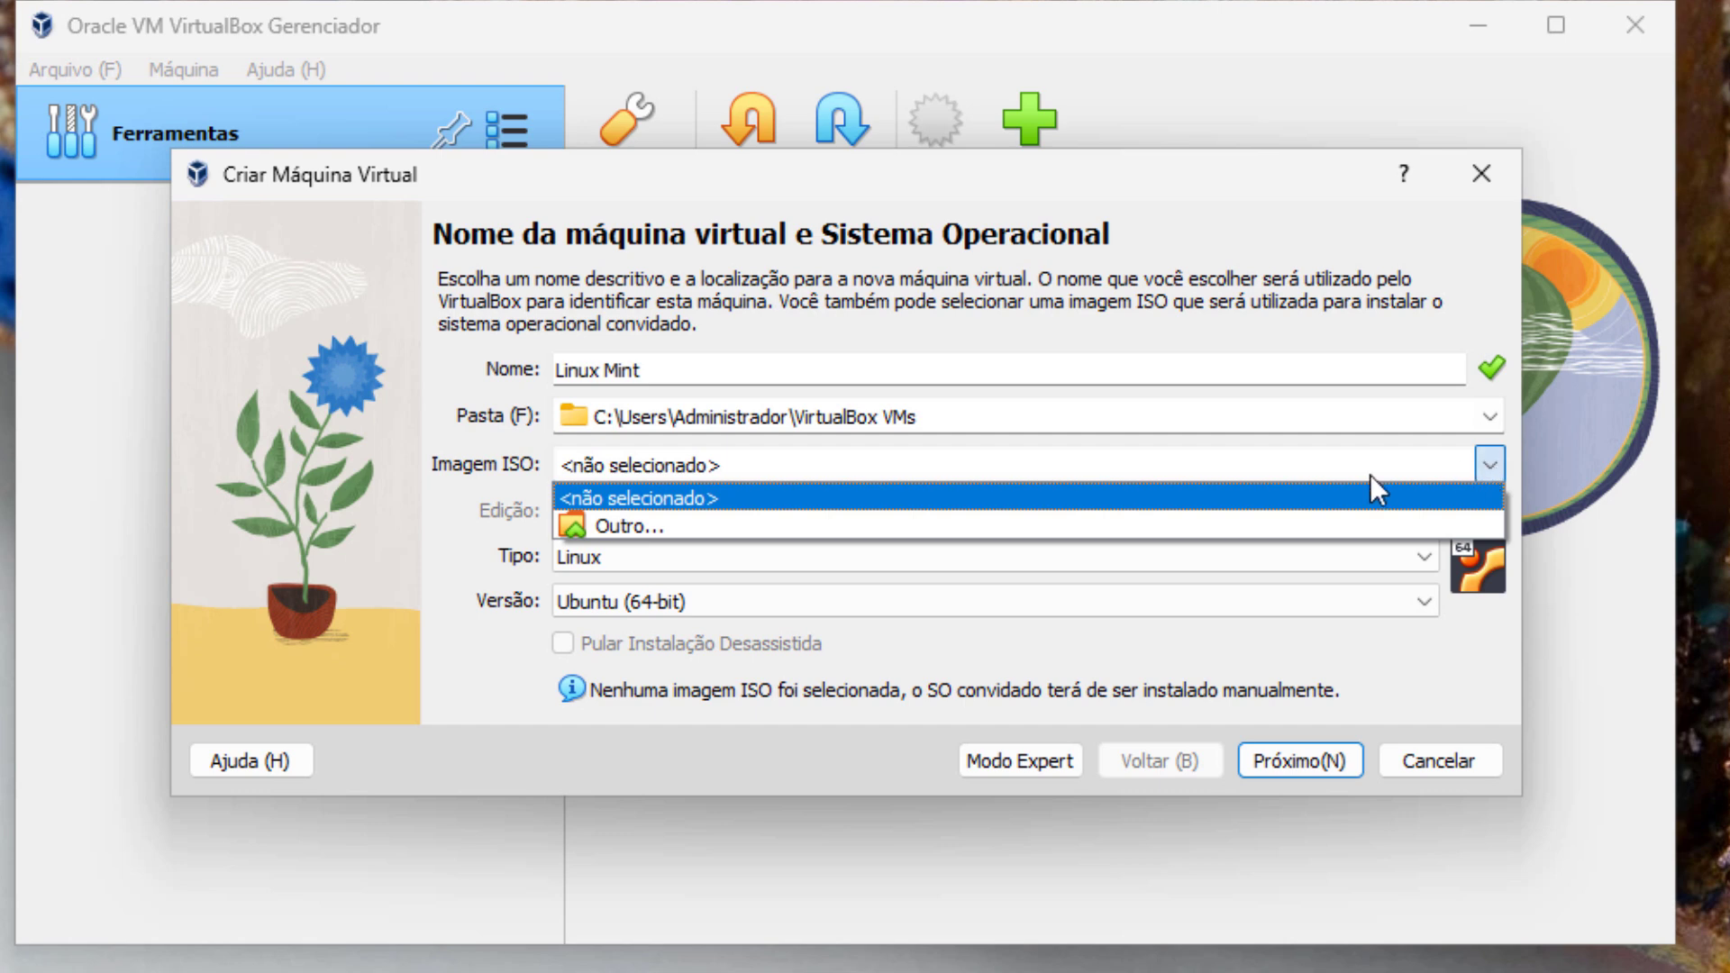
pyautogui.click(635, 525)
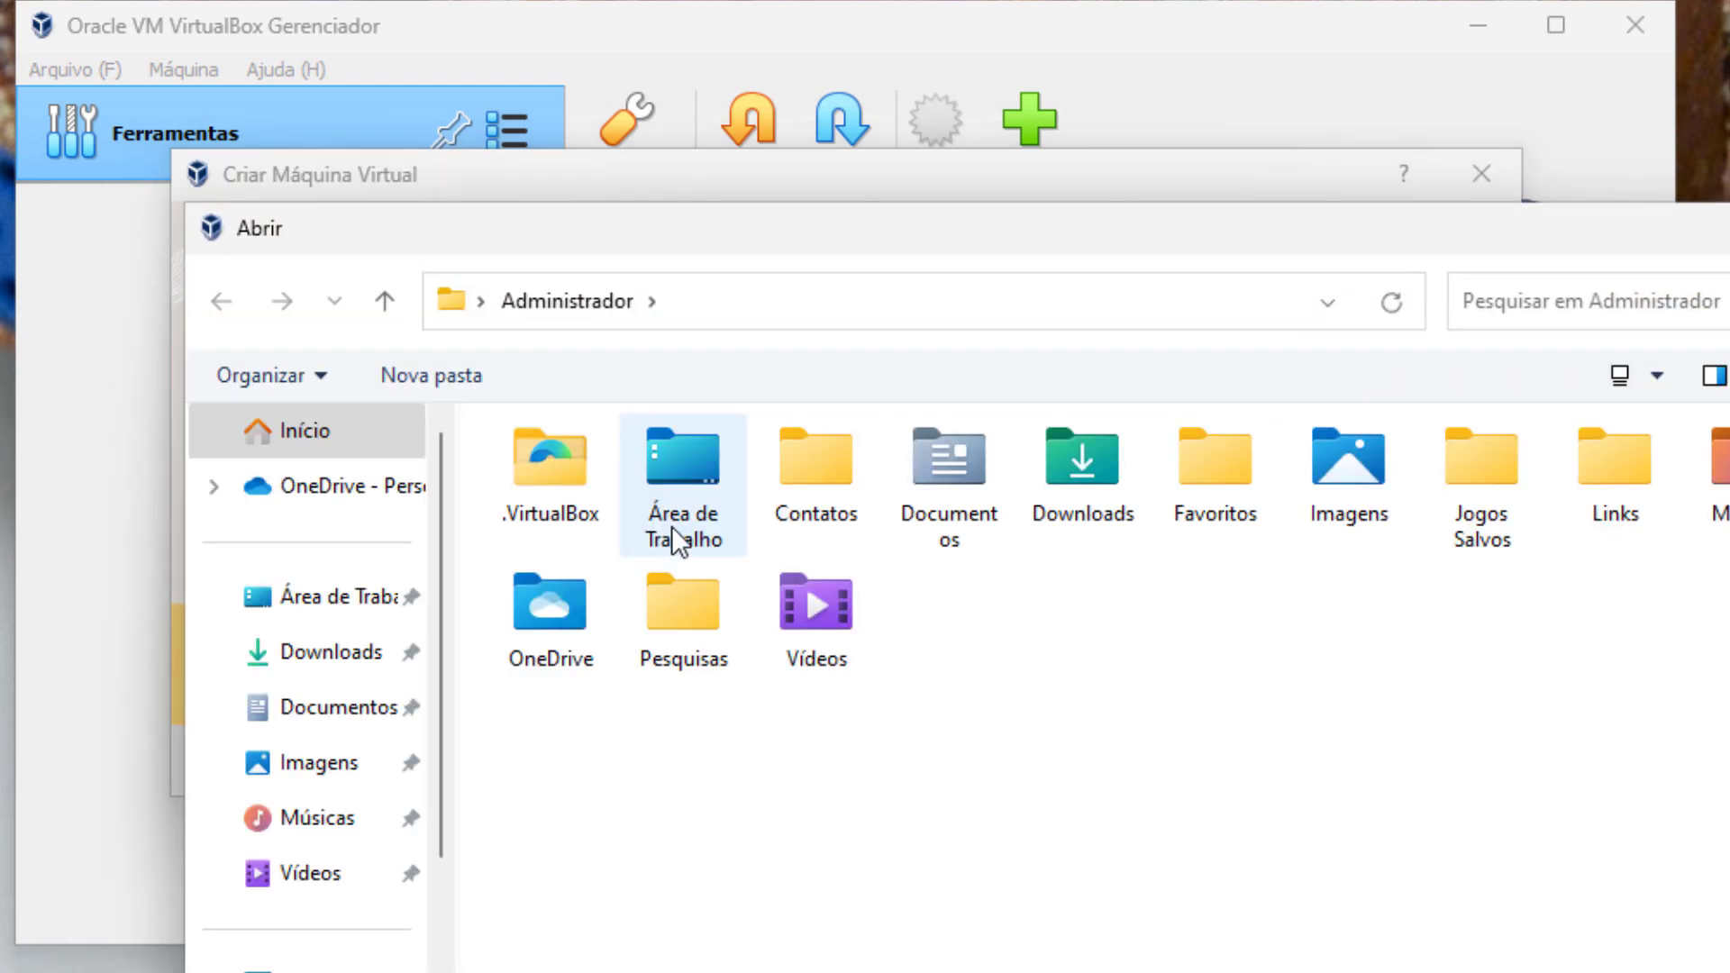
pyautogui.doubleClick(1101, 538)
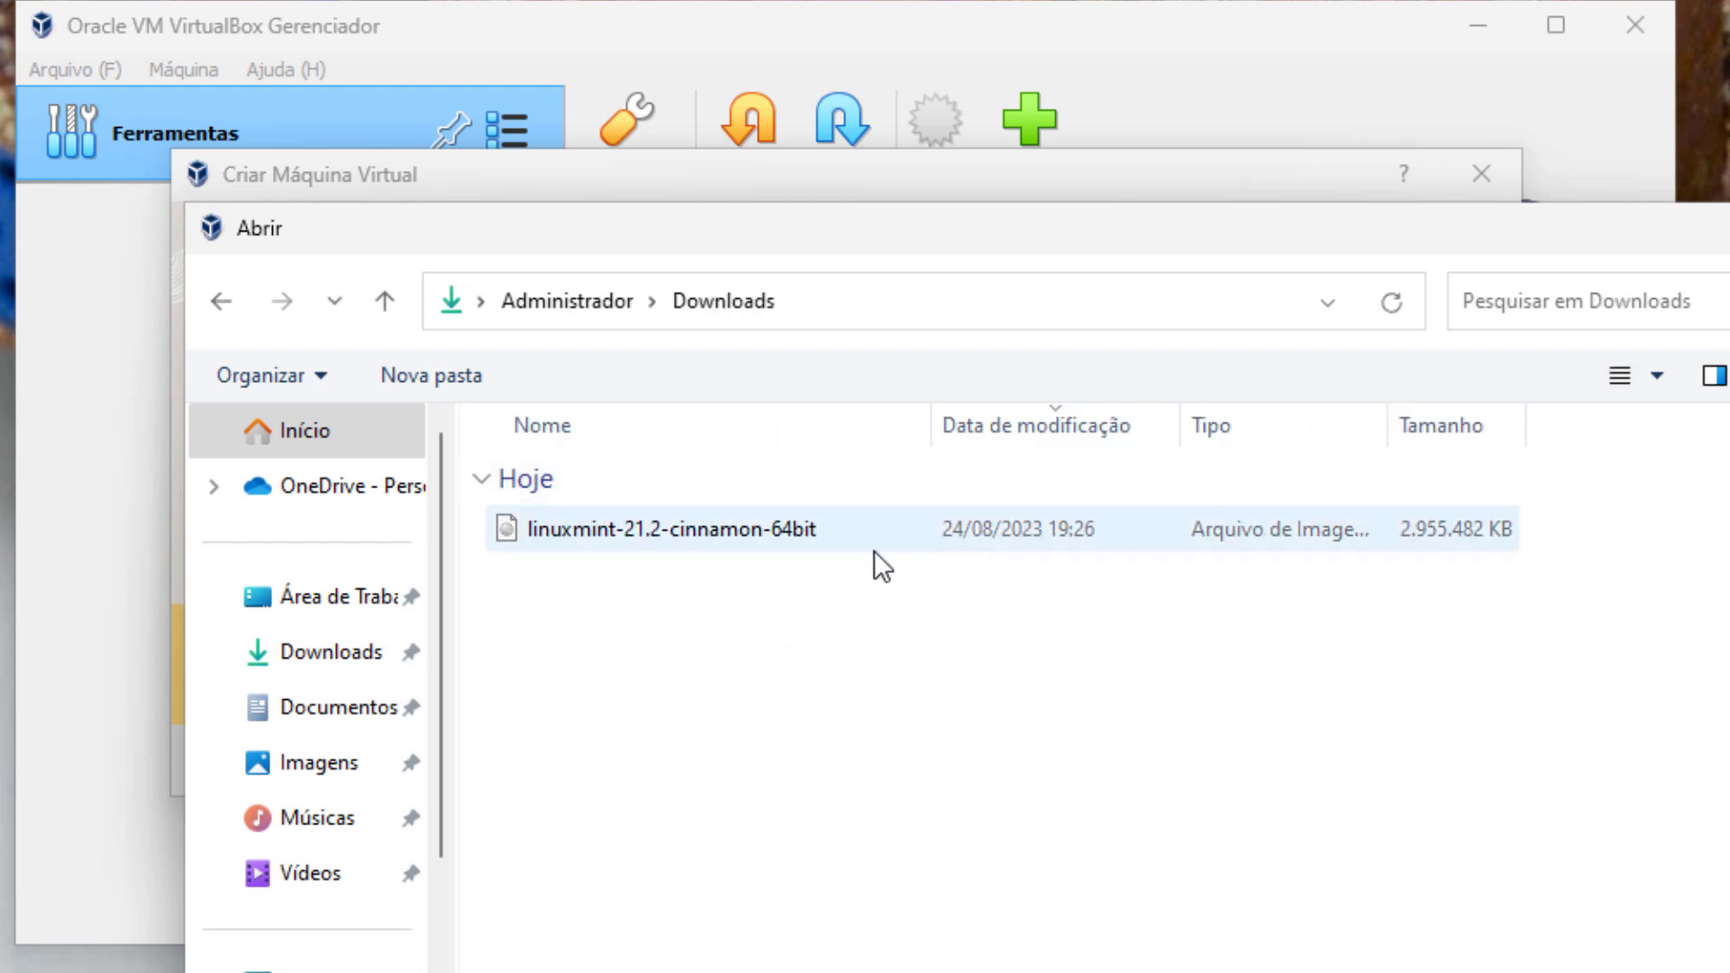
pyautogui.doubleClick(744, 540)
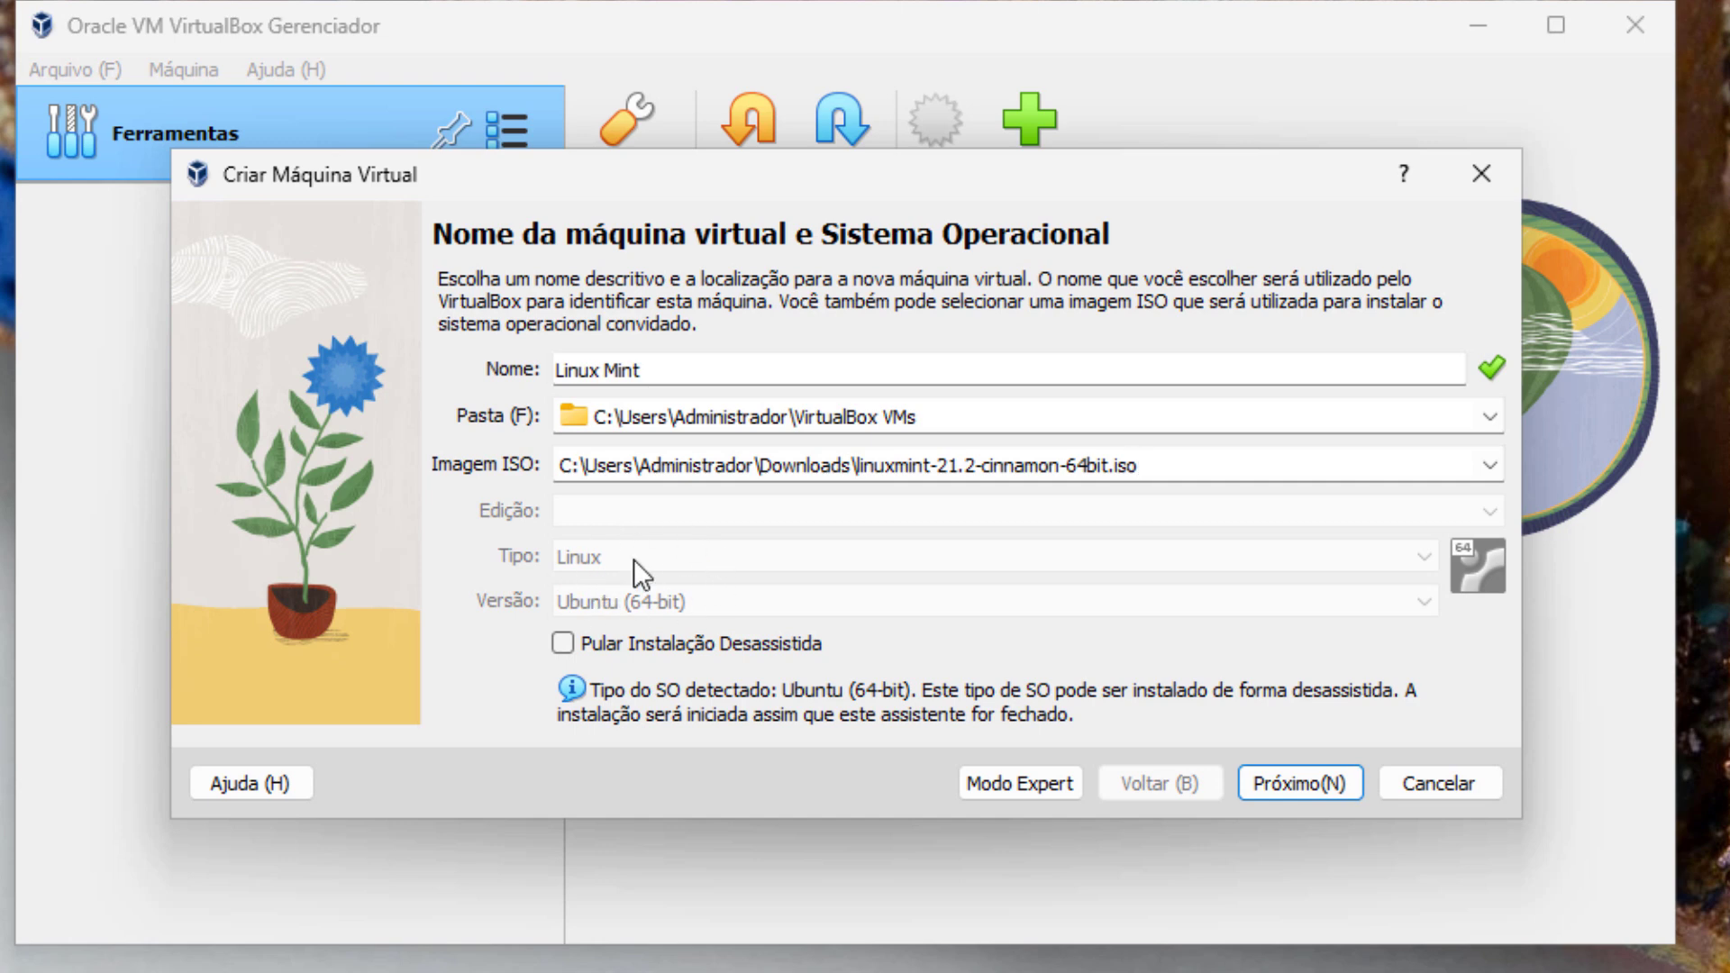
# Step: Enable skipping the unattended installation for the Linux Mint machine and proceed to its hardware settings
pyautogui.click(564, 644)
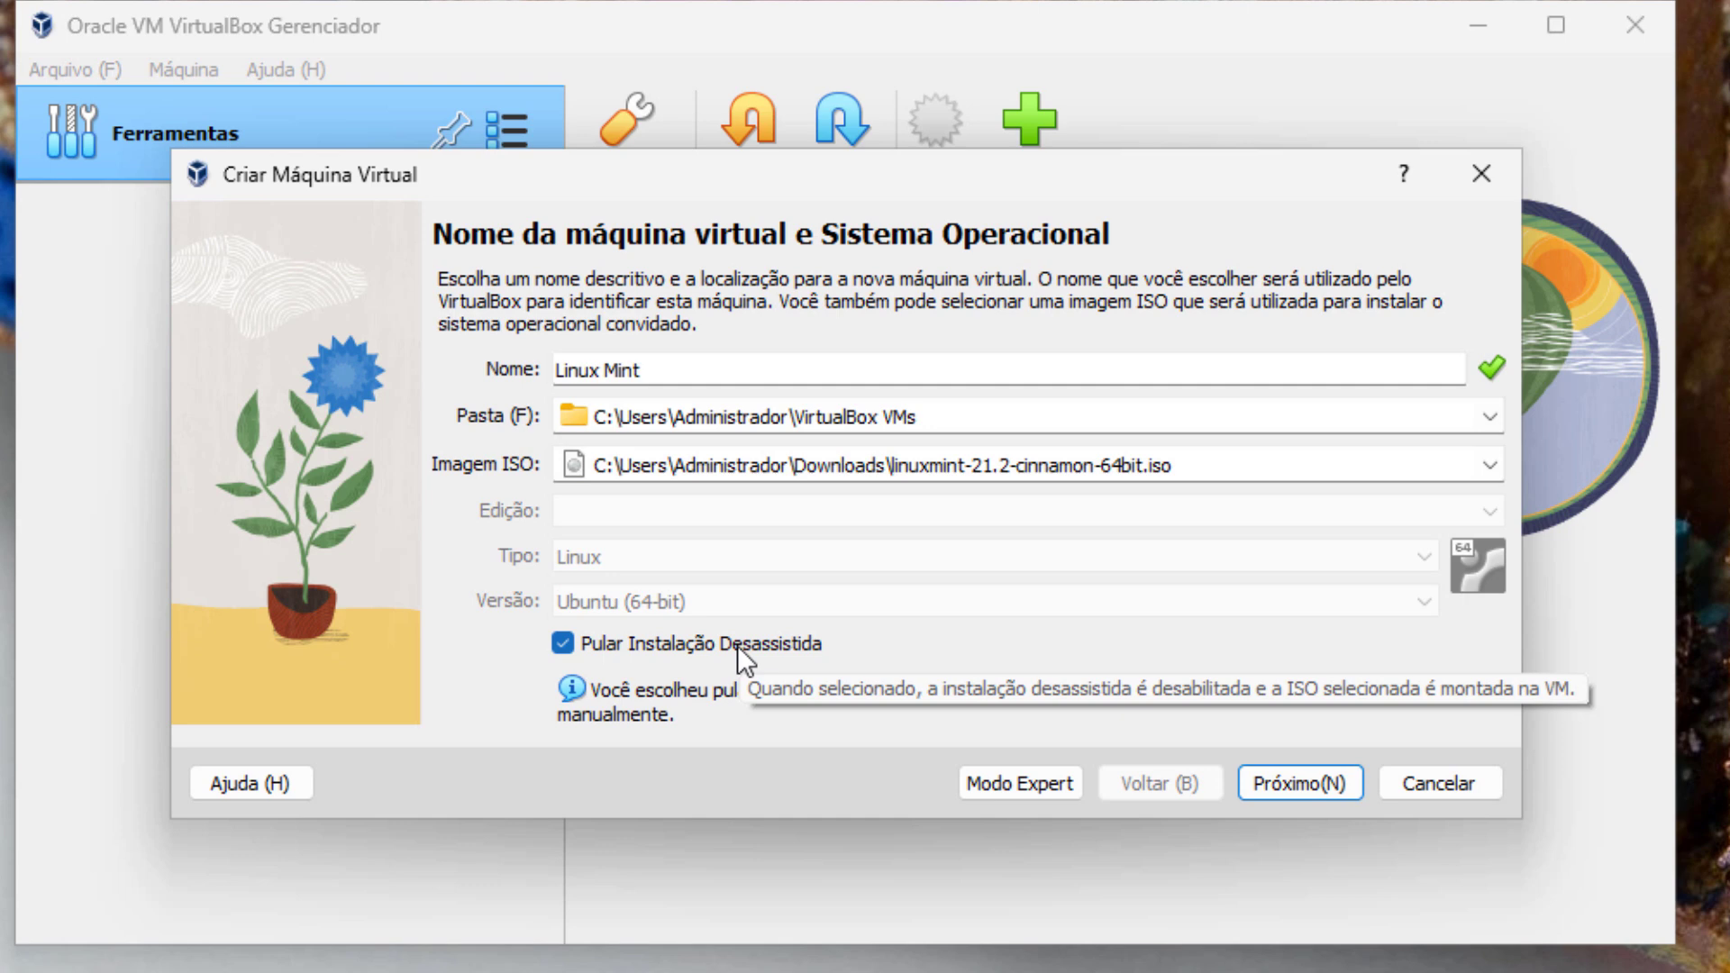
pyautogui.click(740, 643)
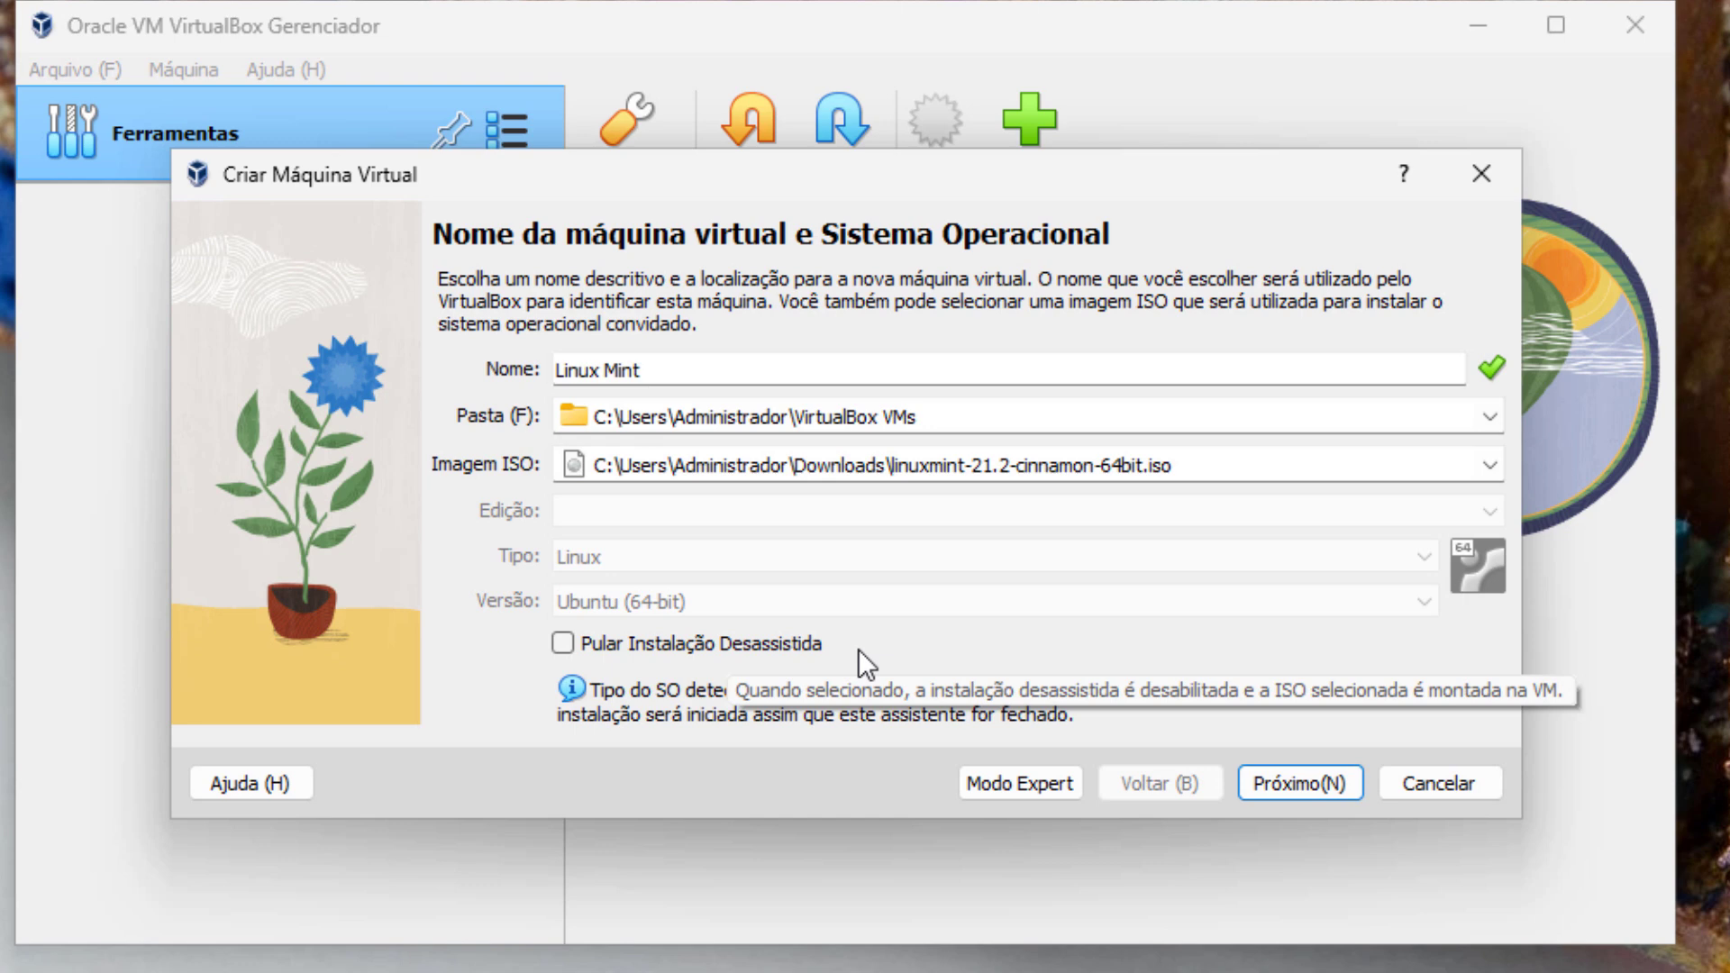
pyautogui.click(623, 647)
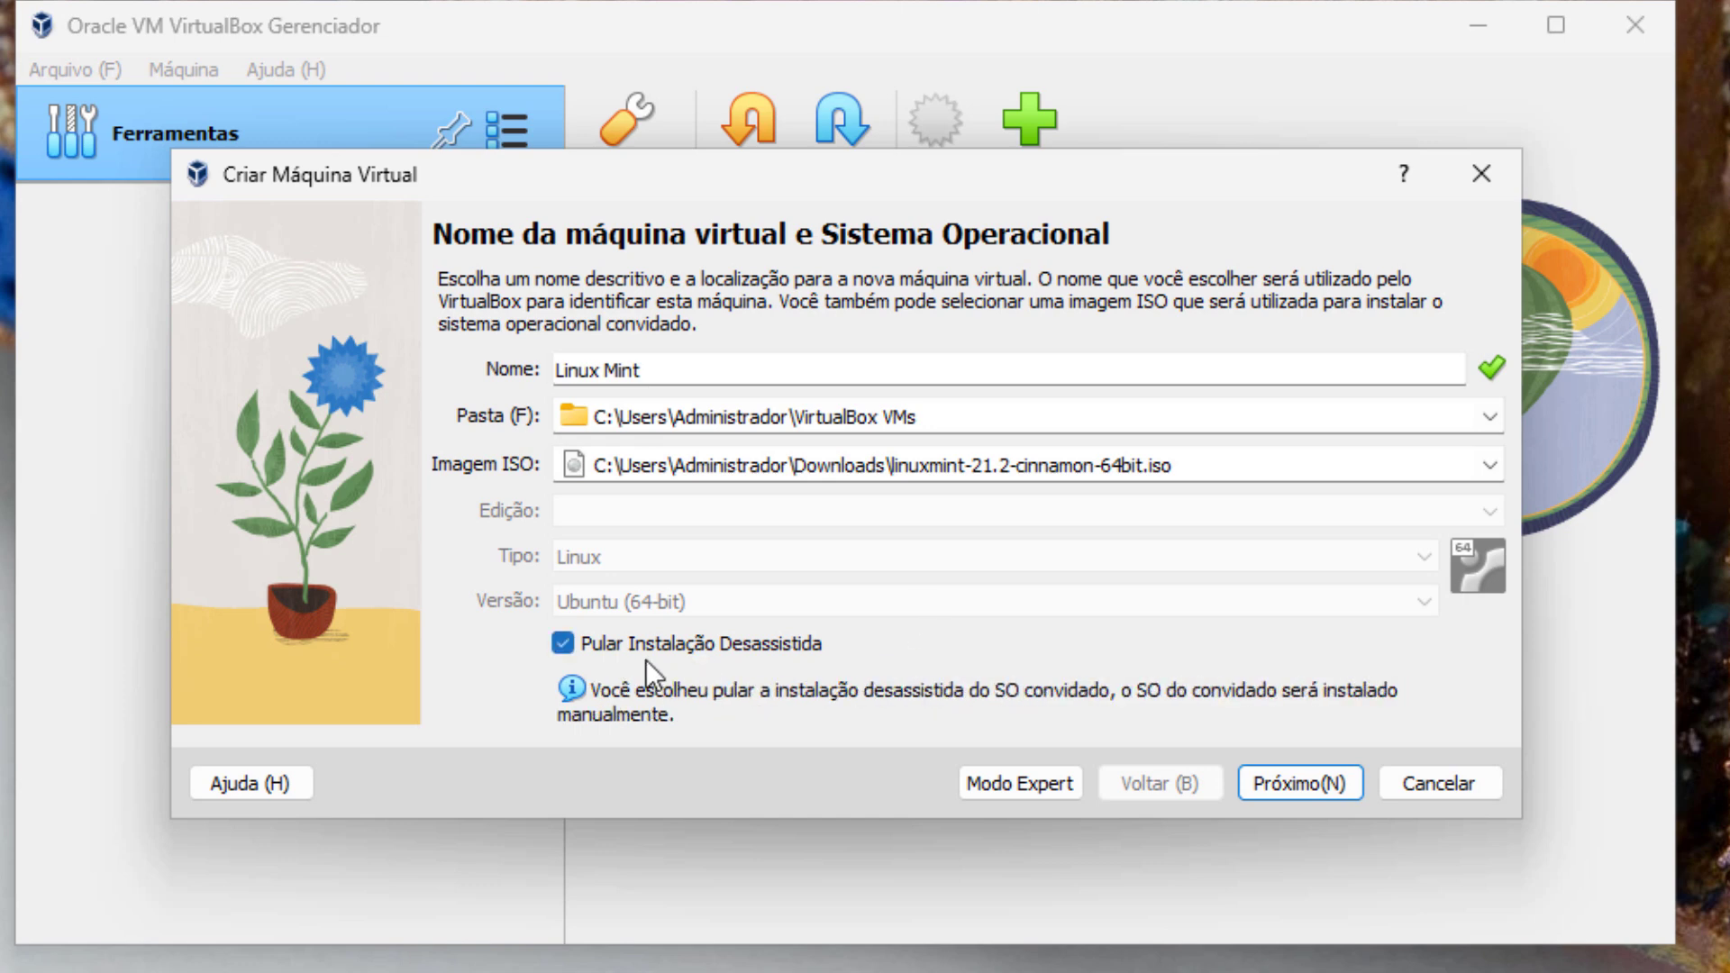
pyautogui.click(1305, 776)
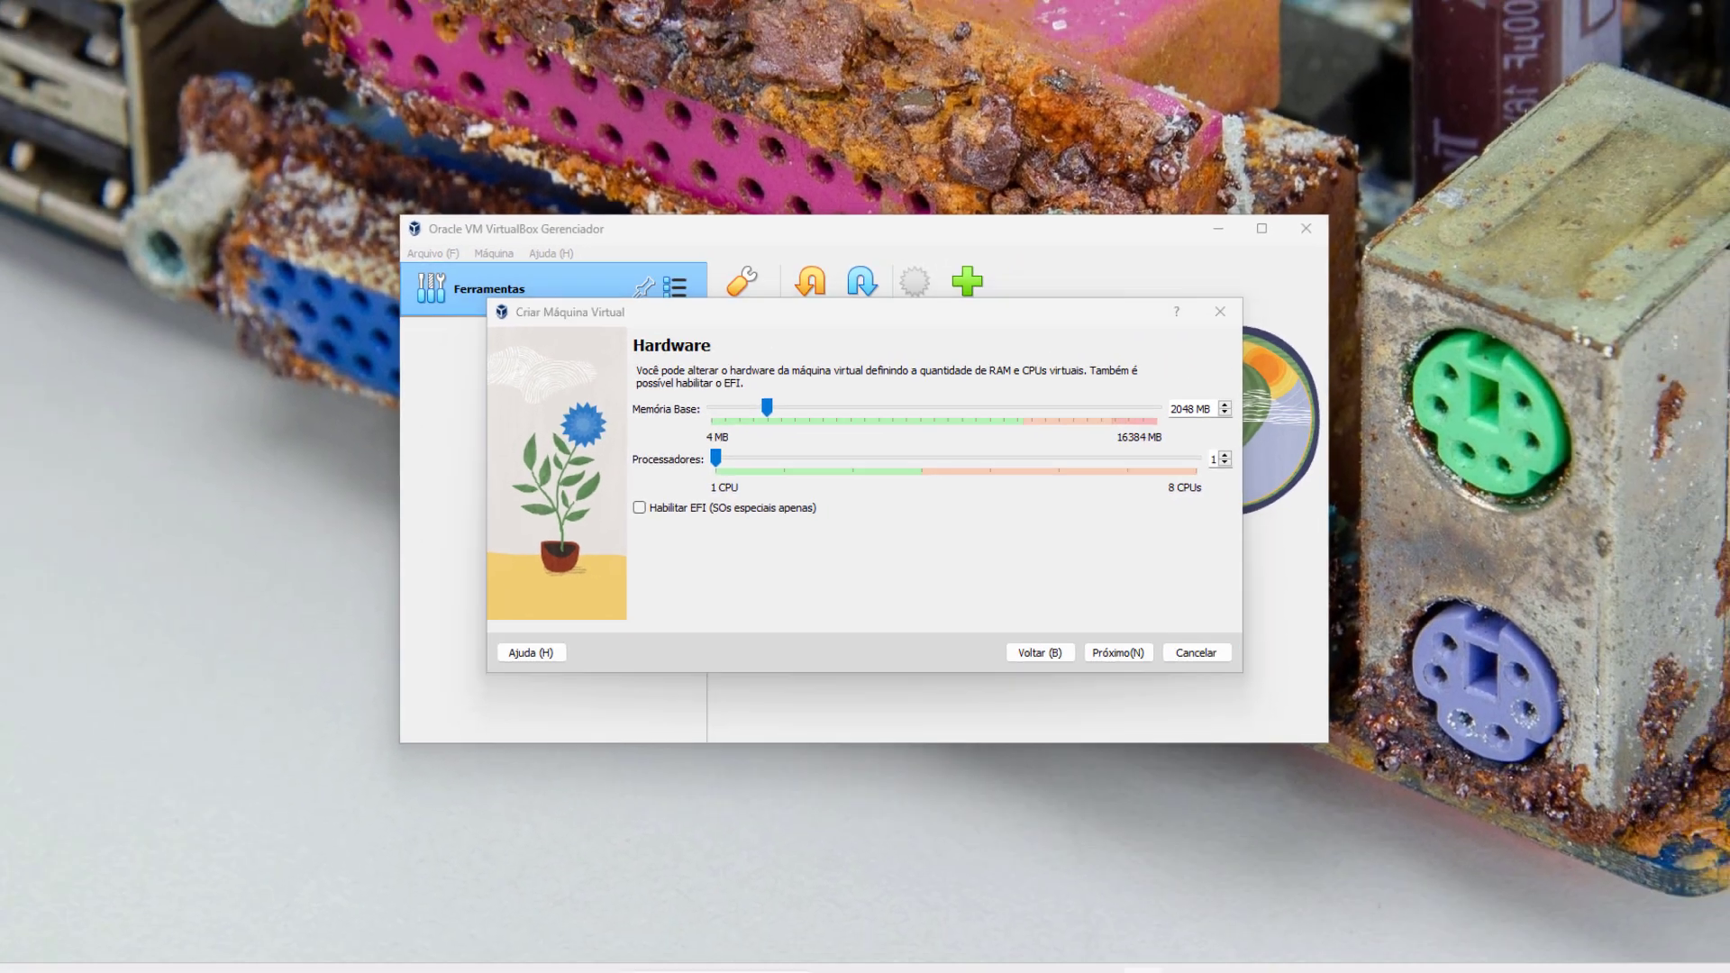
# Step: Examine the host computer's performance figures in the Windows Task Manager, focusing on its memory, and return to the virtual machine wizard
pyautogui.rightClick(1175, 958)
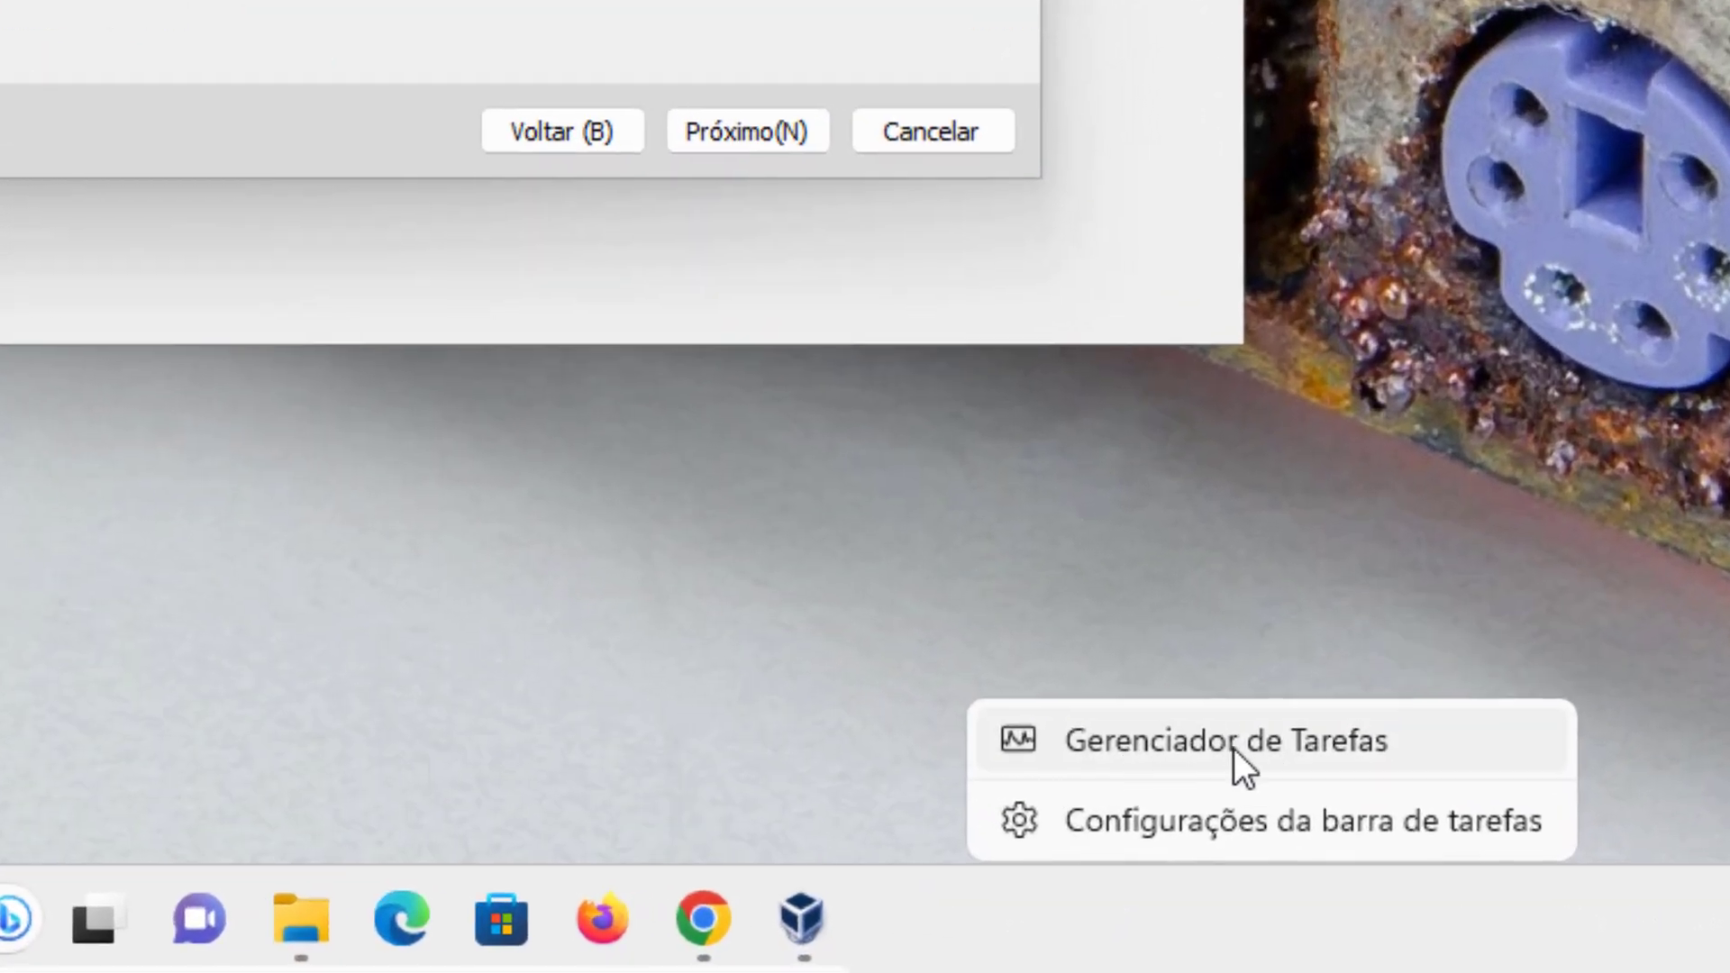
pyautogui.click(1234, 748)
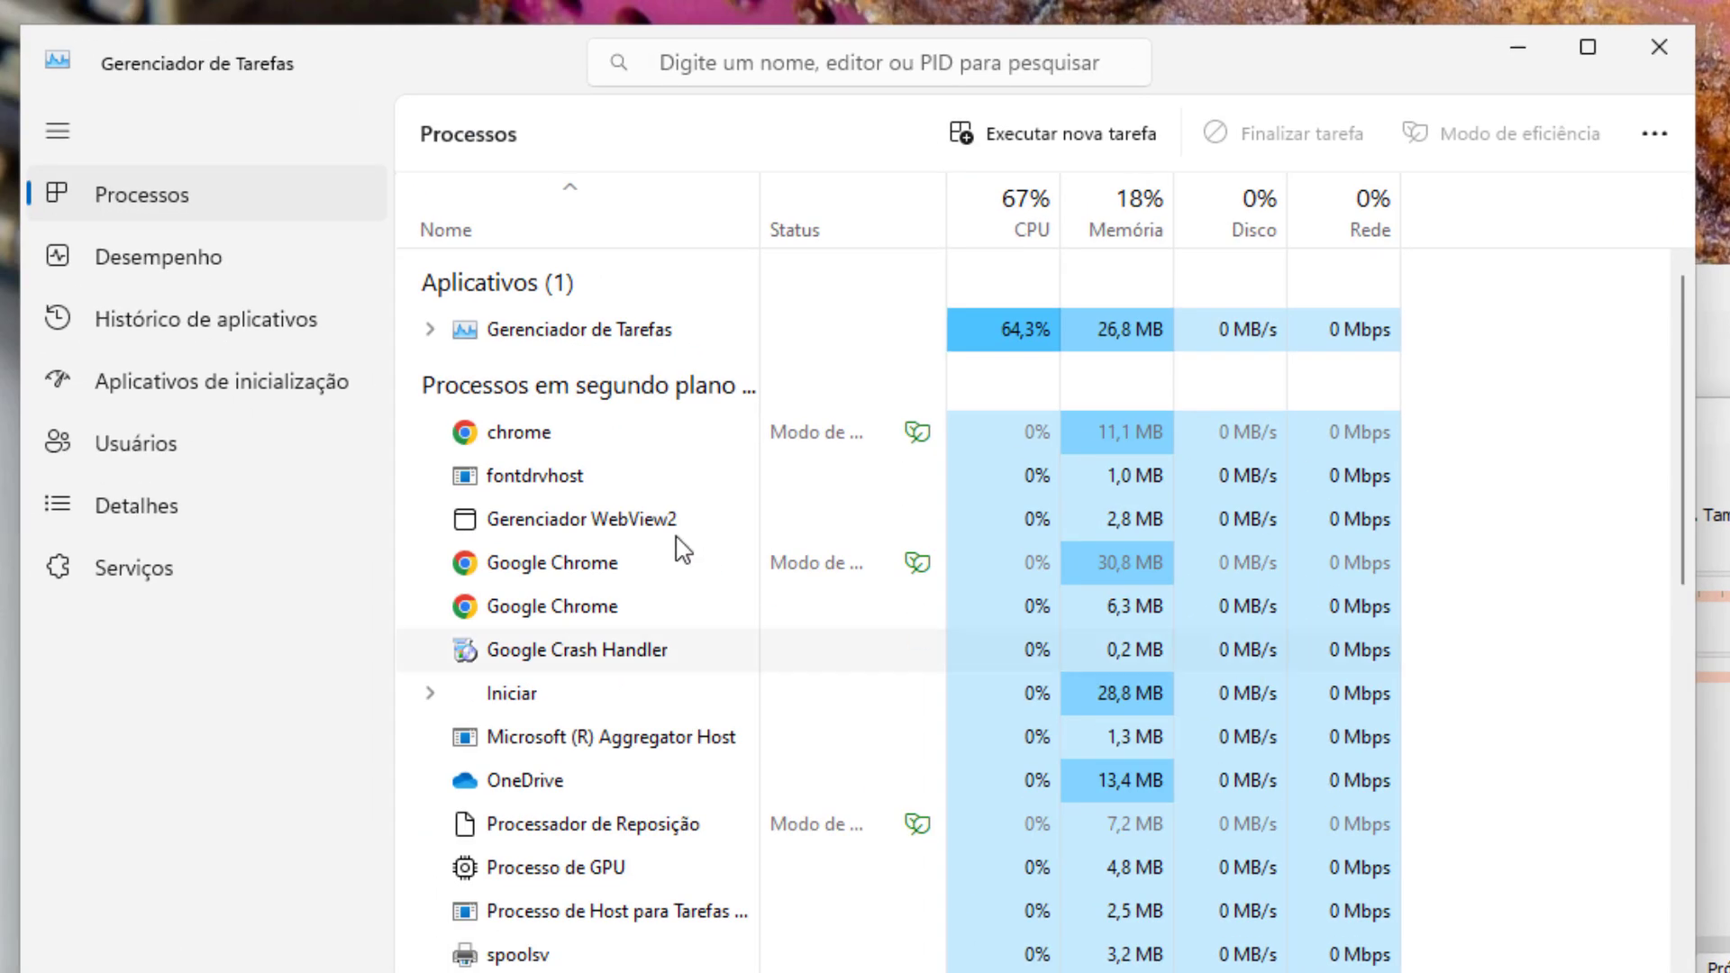
pyautogui.click(209, 261)
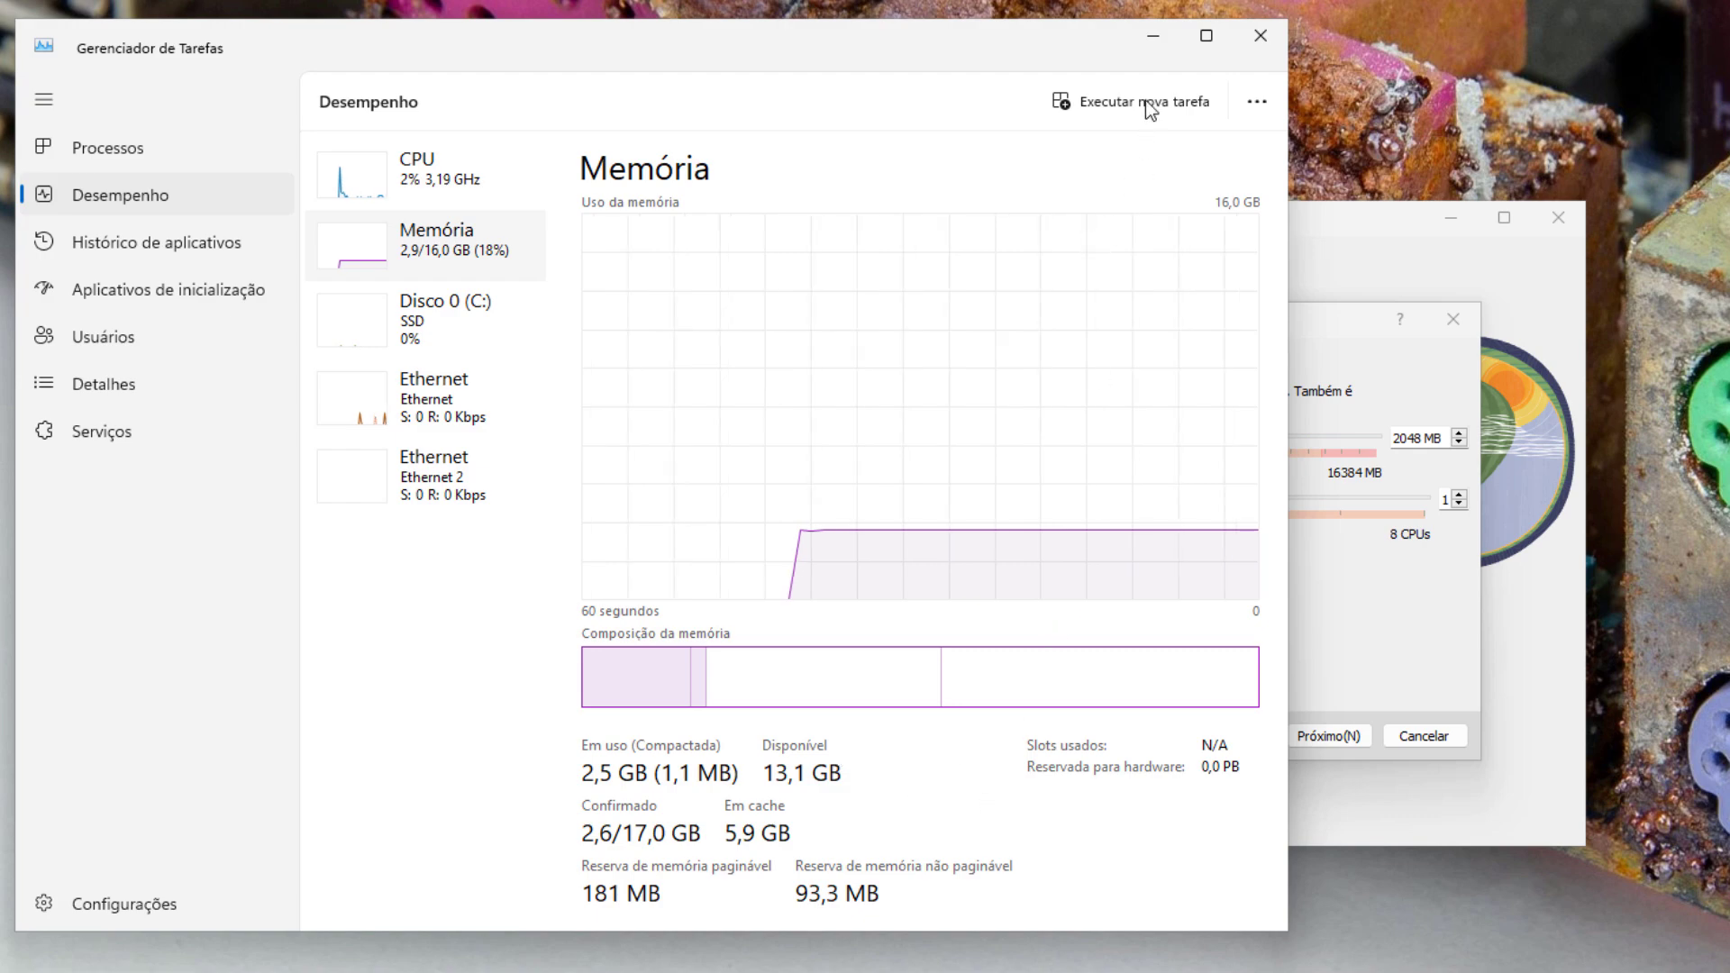
pyautogui.click(1153, 31)
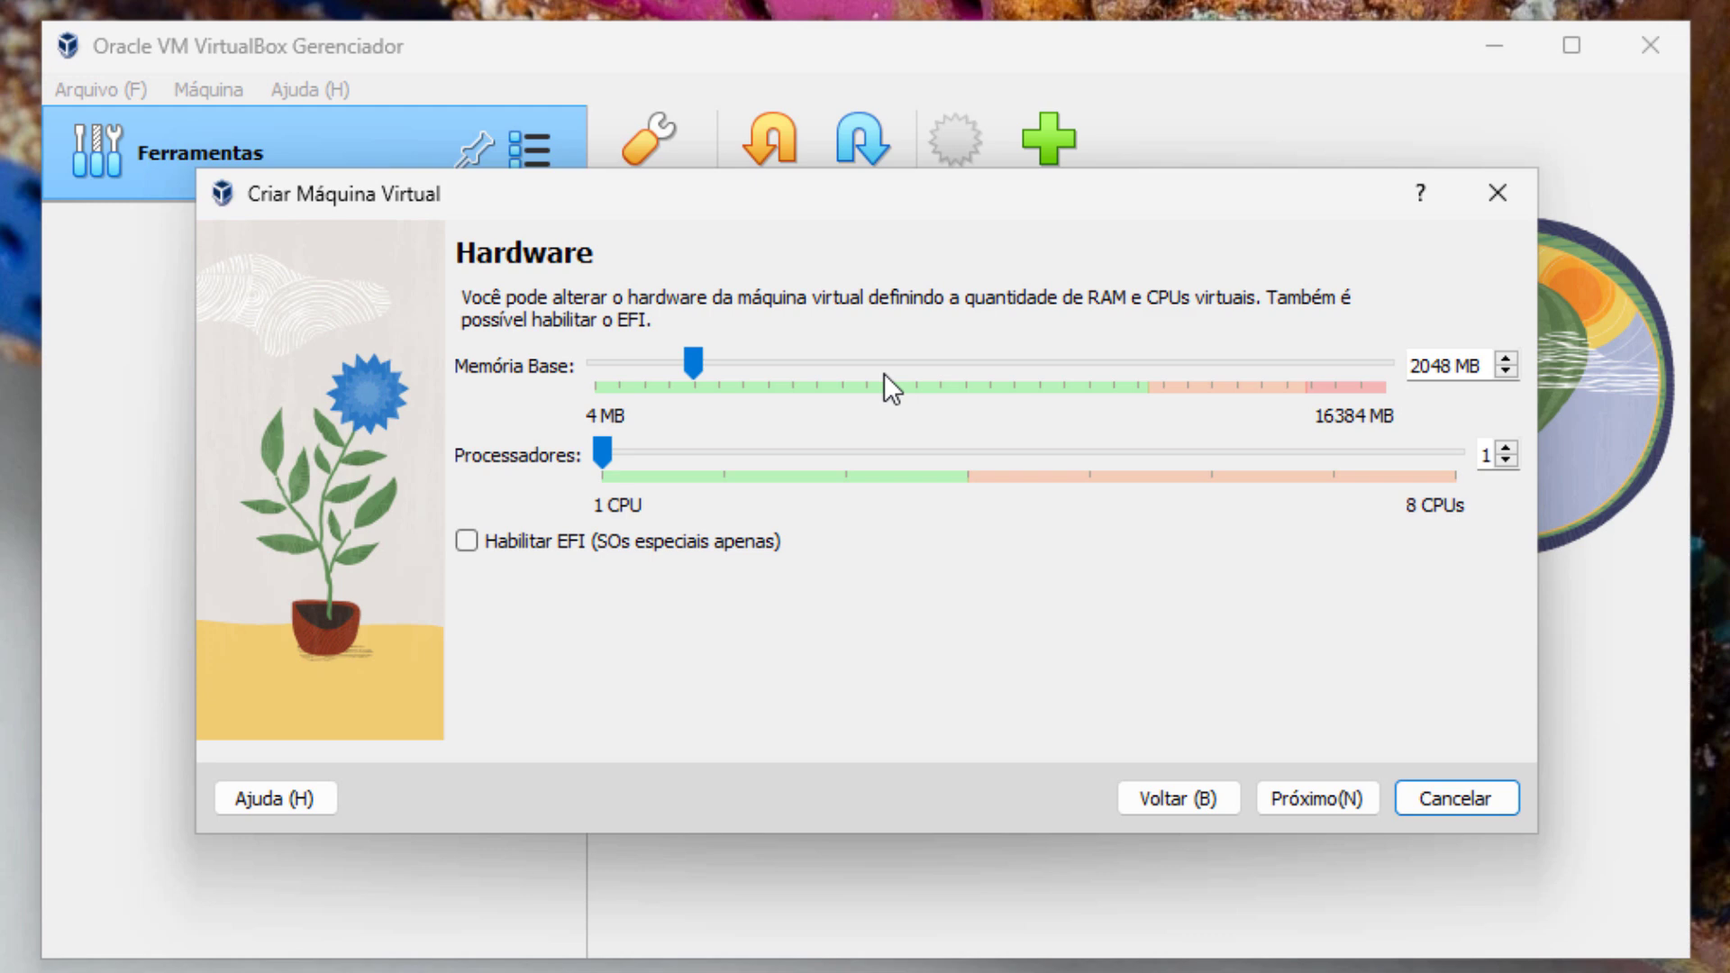
# Step: Set the base memory of the Linux Mint virtual machine to 4096 MB
pyautogui.click(884, 373)
pyautogui.click(884, 372)
pyautogui.click(884, 373)
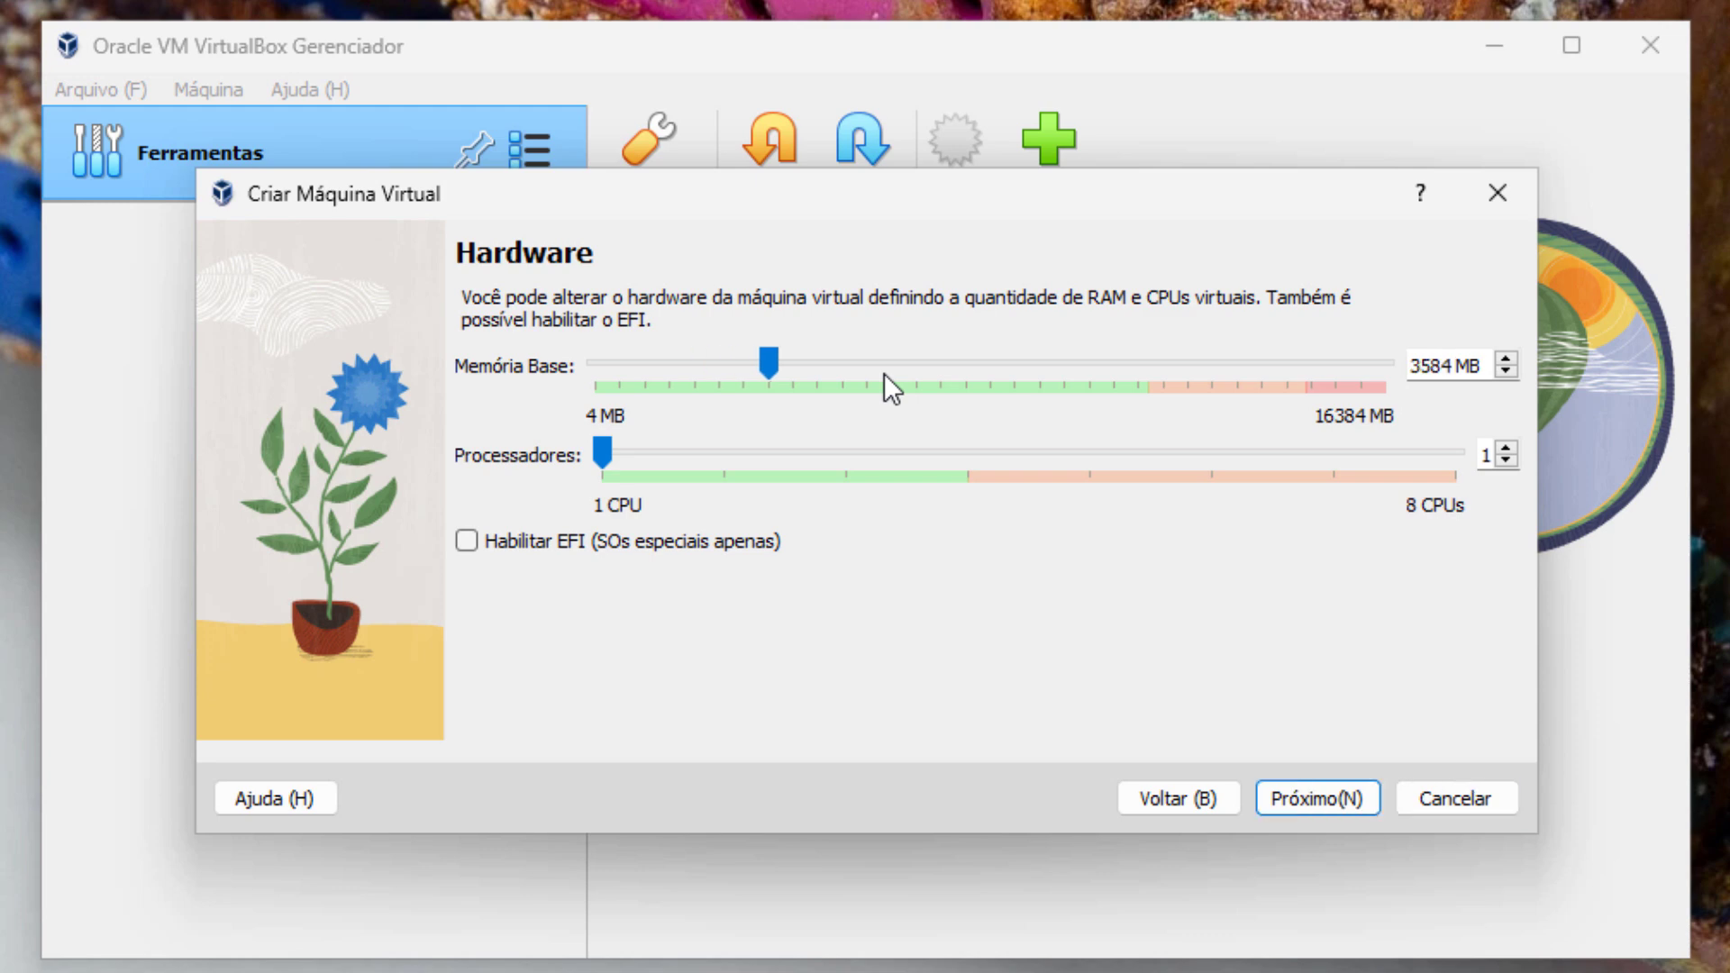
pyautogui.click(868, 372)
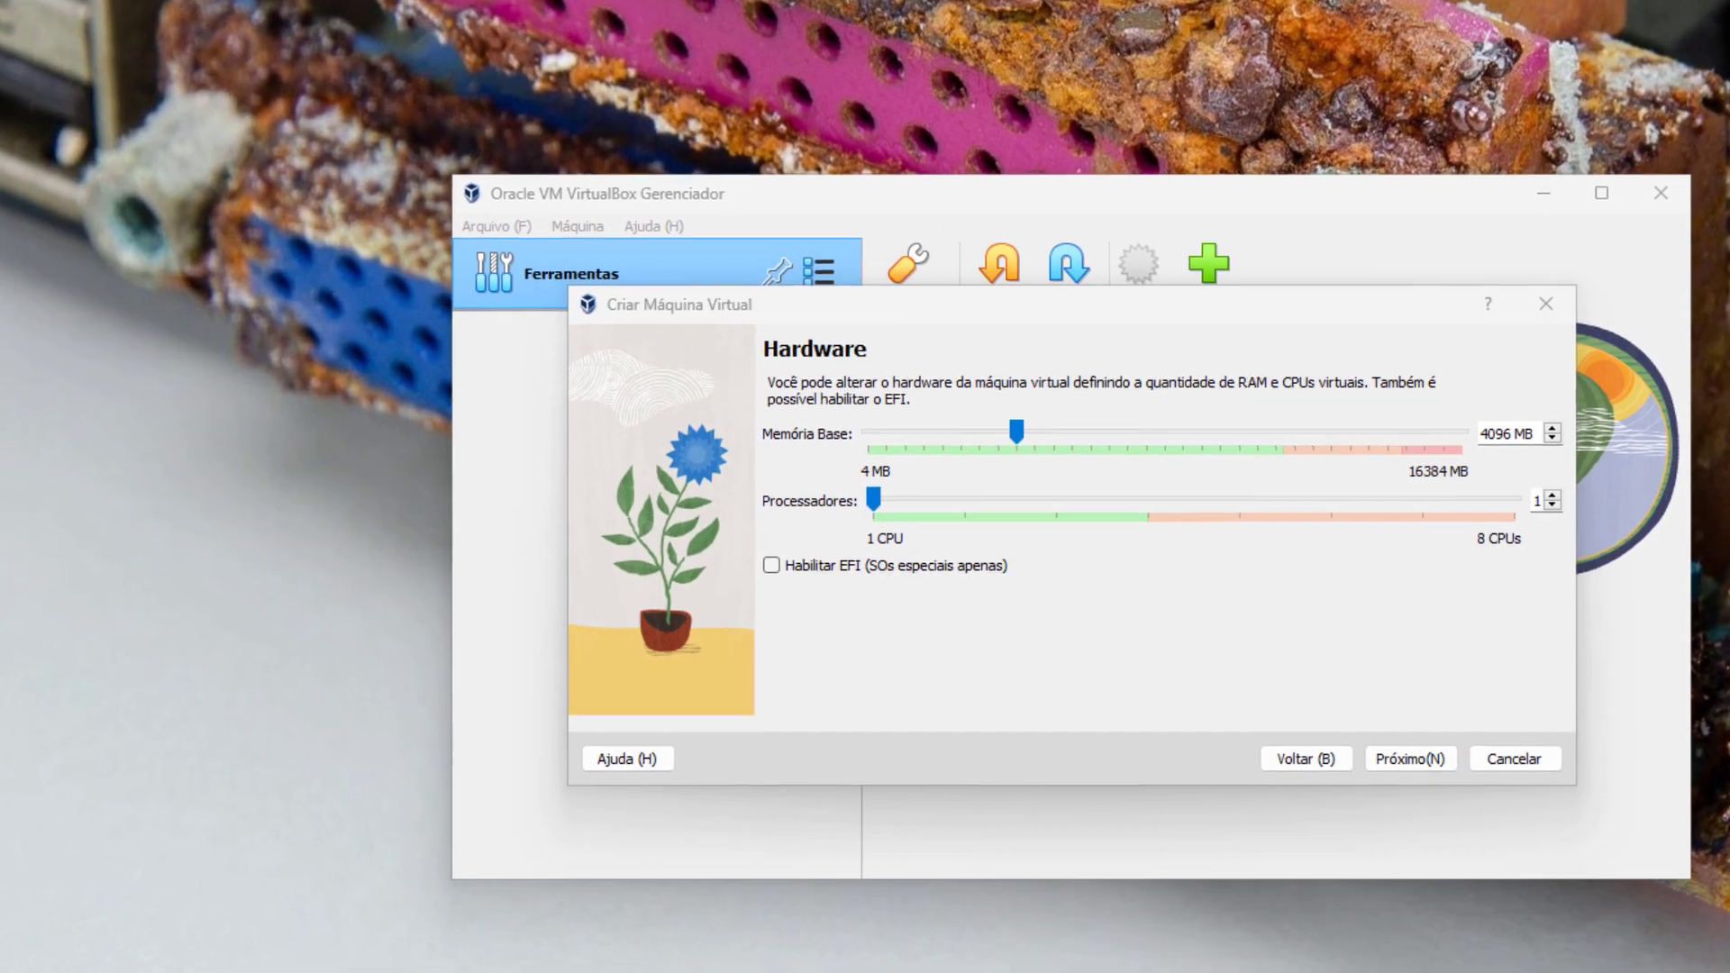
# Step: Switch back to Task Manager and examine the host's CPU model and processor details
pyautogui.hotkey('alt', 'Tab')
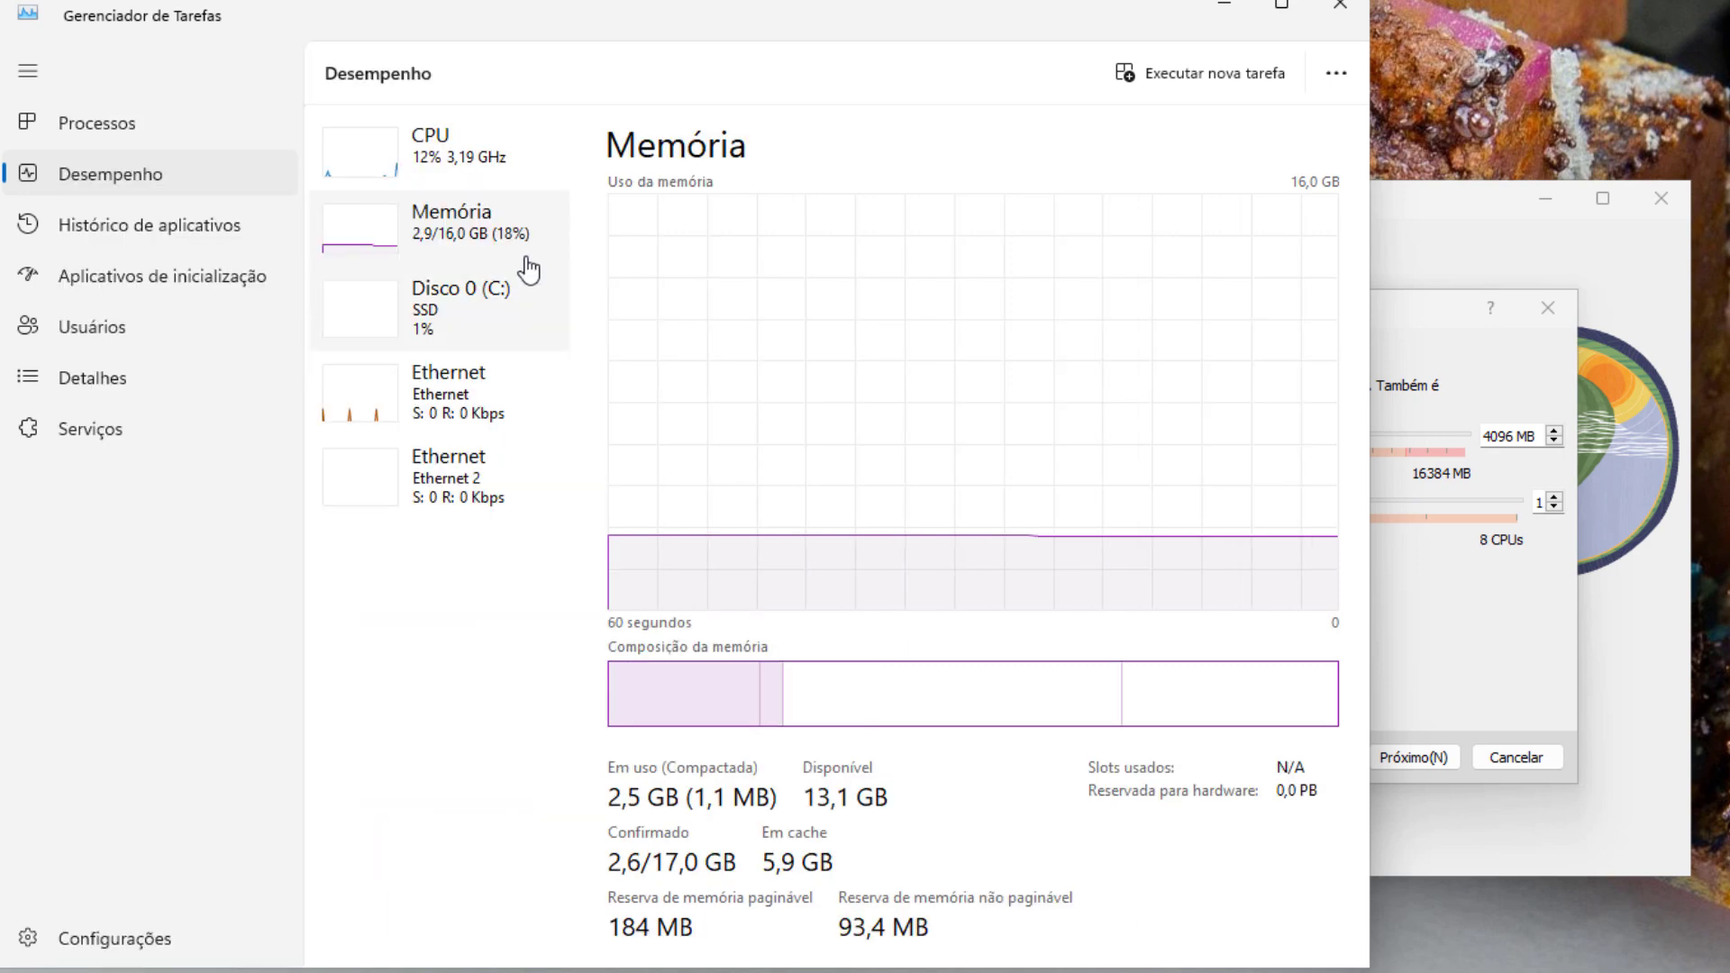
pyautogui.click(466, 160)
pyautogui.click(466, 159)
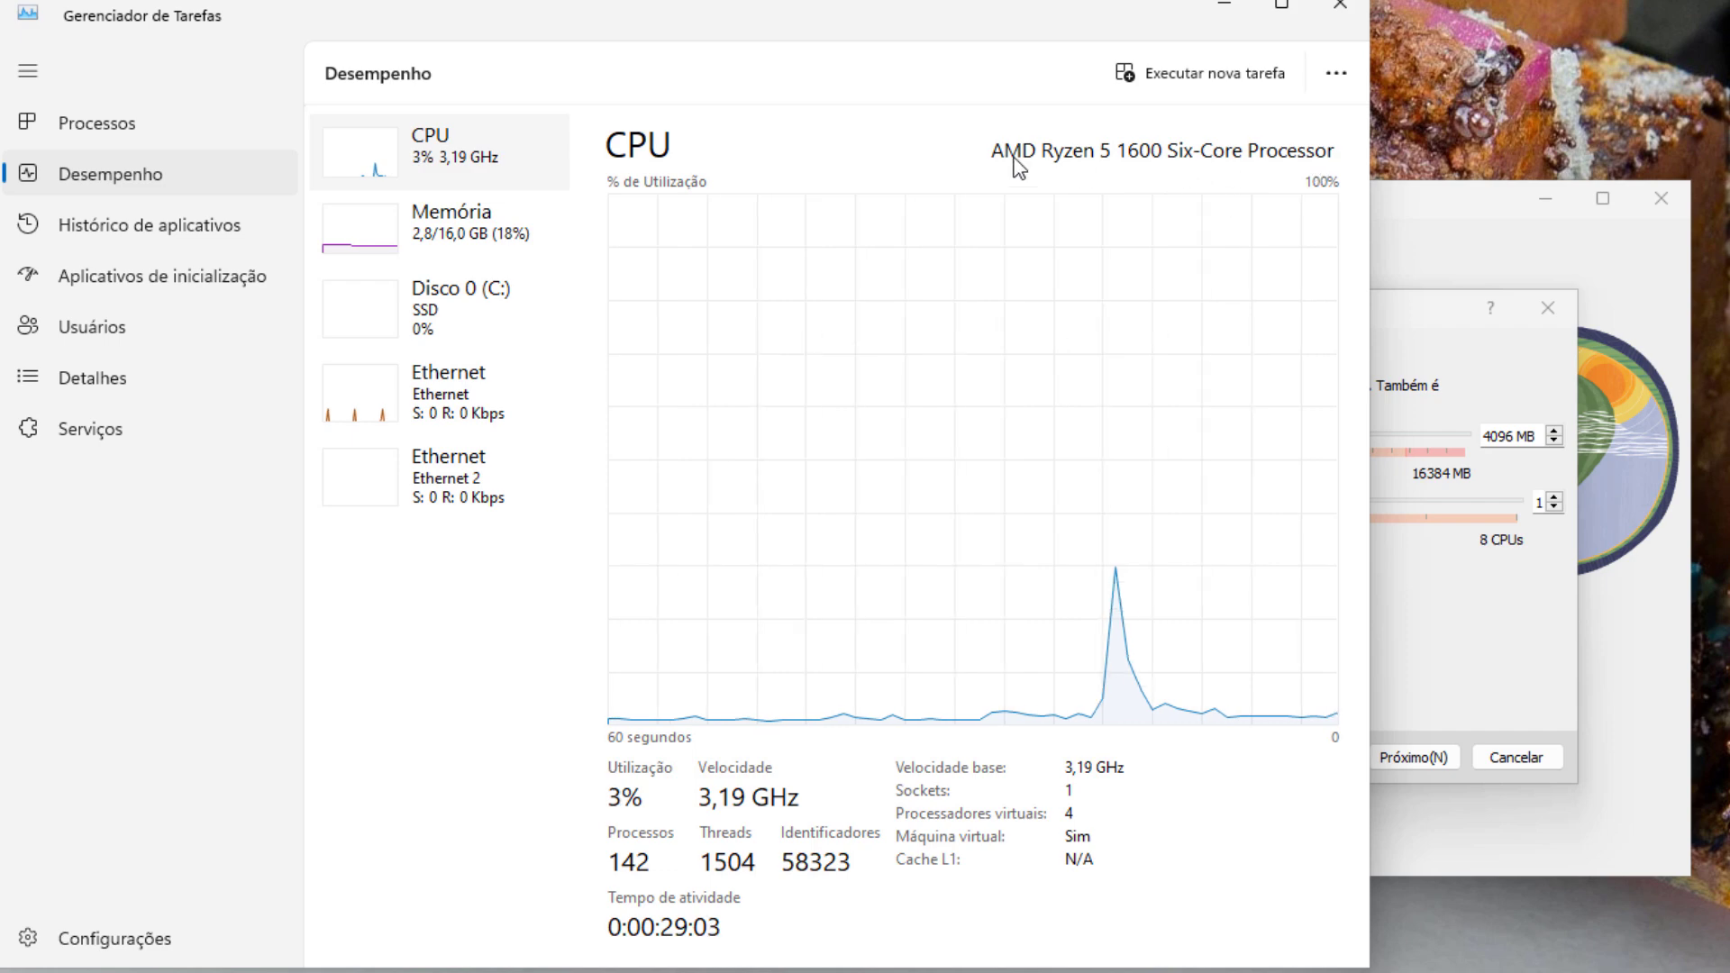
pyautogui.moveTo(861, 20); pyautogui.dragTo(889, 35)
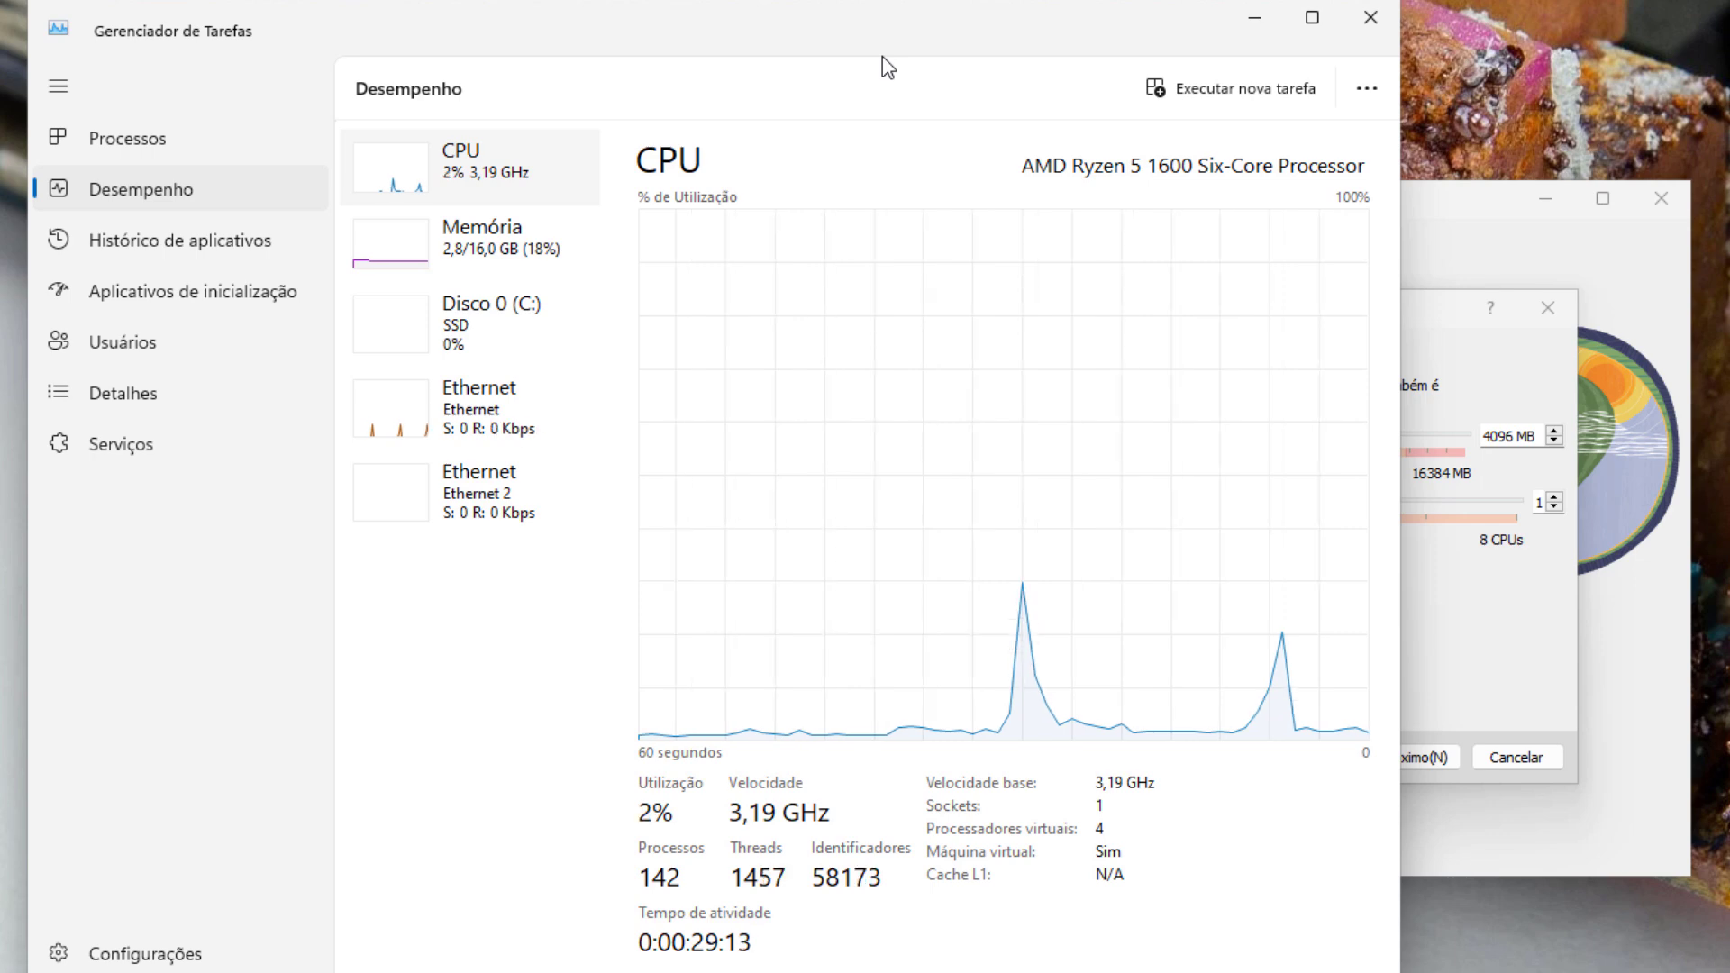
pyautogui.moveTo(857, 39); pyautogui.dragTo(941, 23)
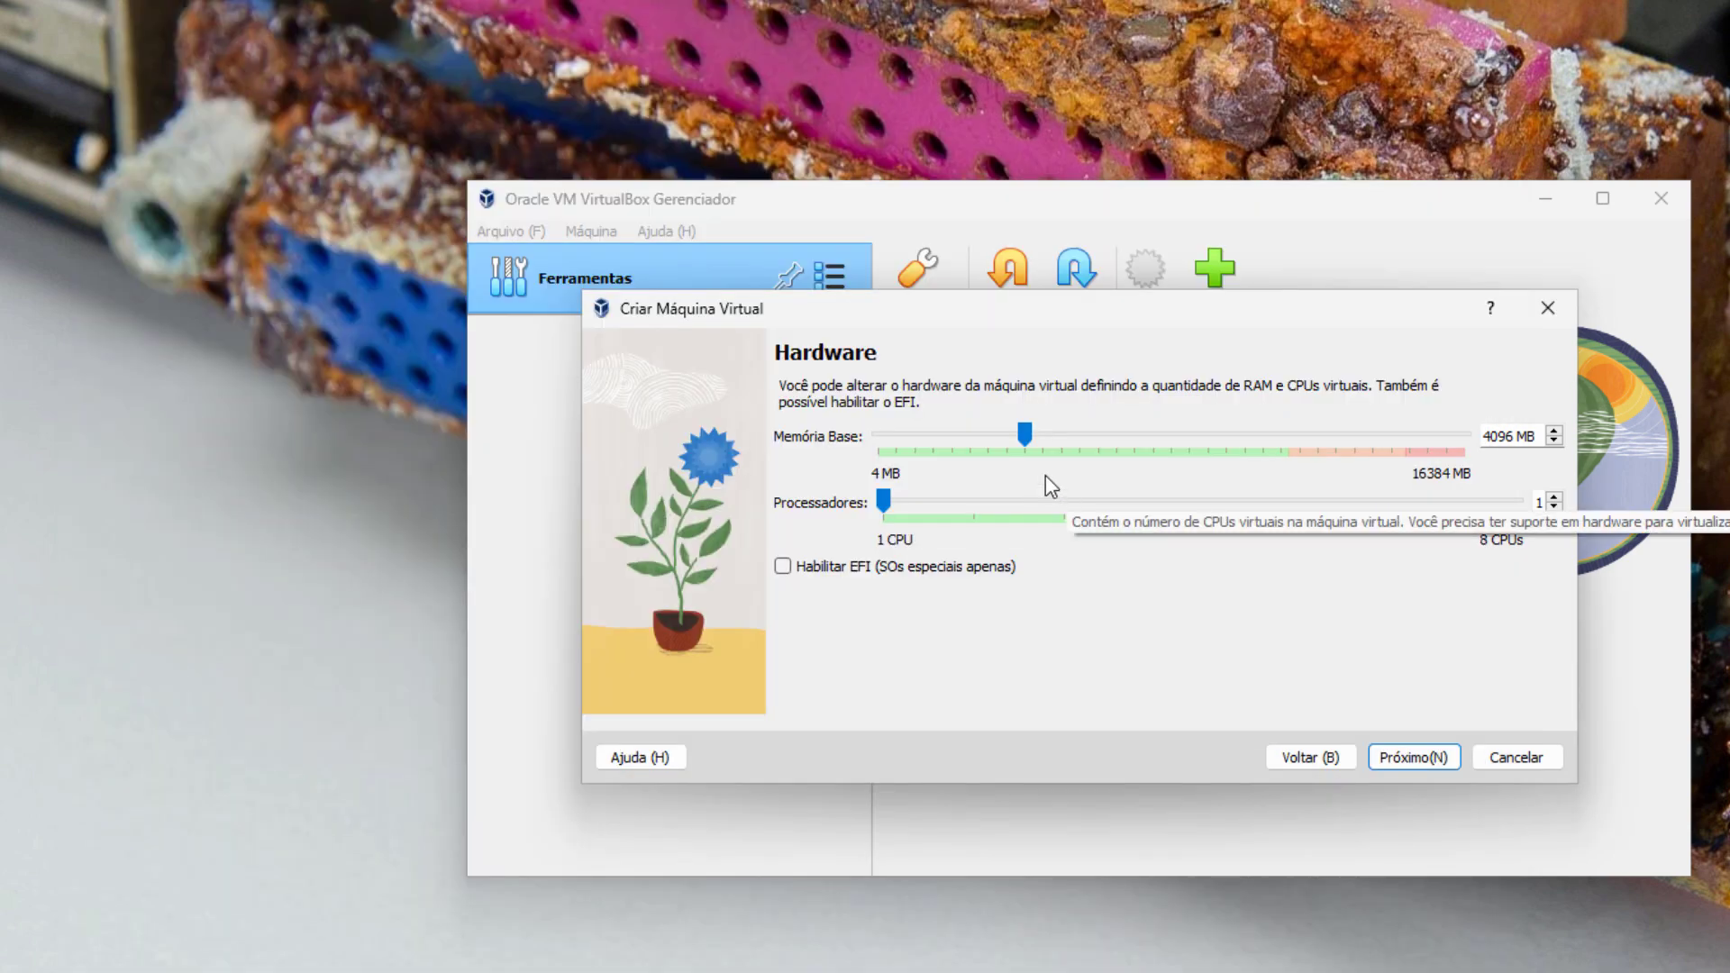
# Step: Assign 3 processors to the Linux Mint virtual machine and proceed to its virtual hard disk settings
pyautogui.click(1067, 506)
pyautogui.click(1131, 501)
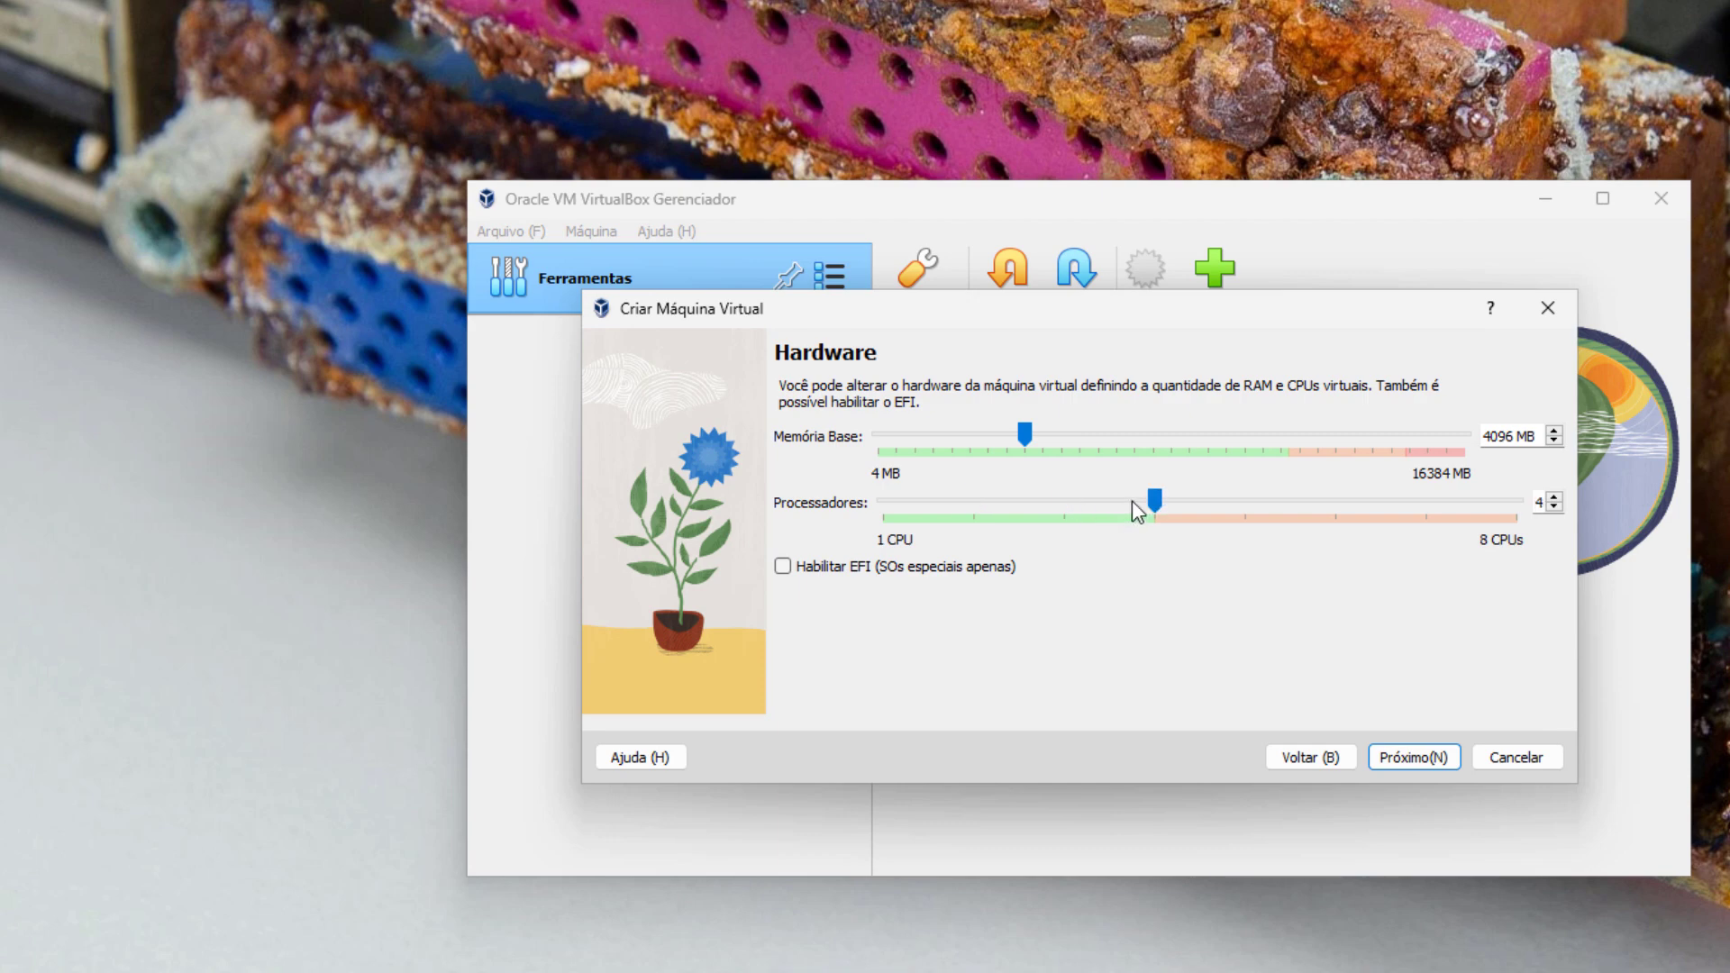
pyautogui.click(1065, 506)
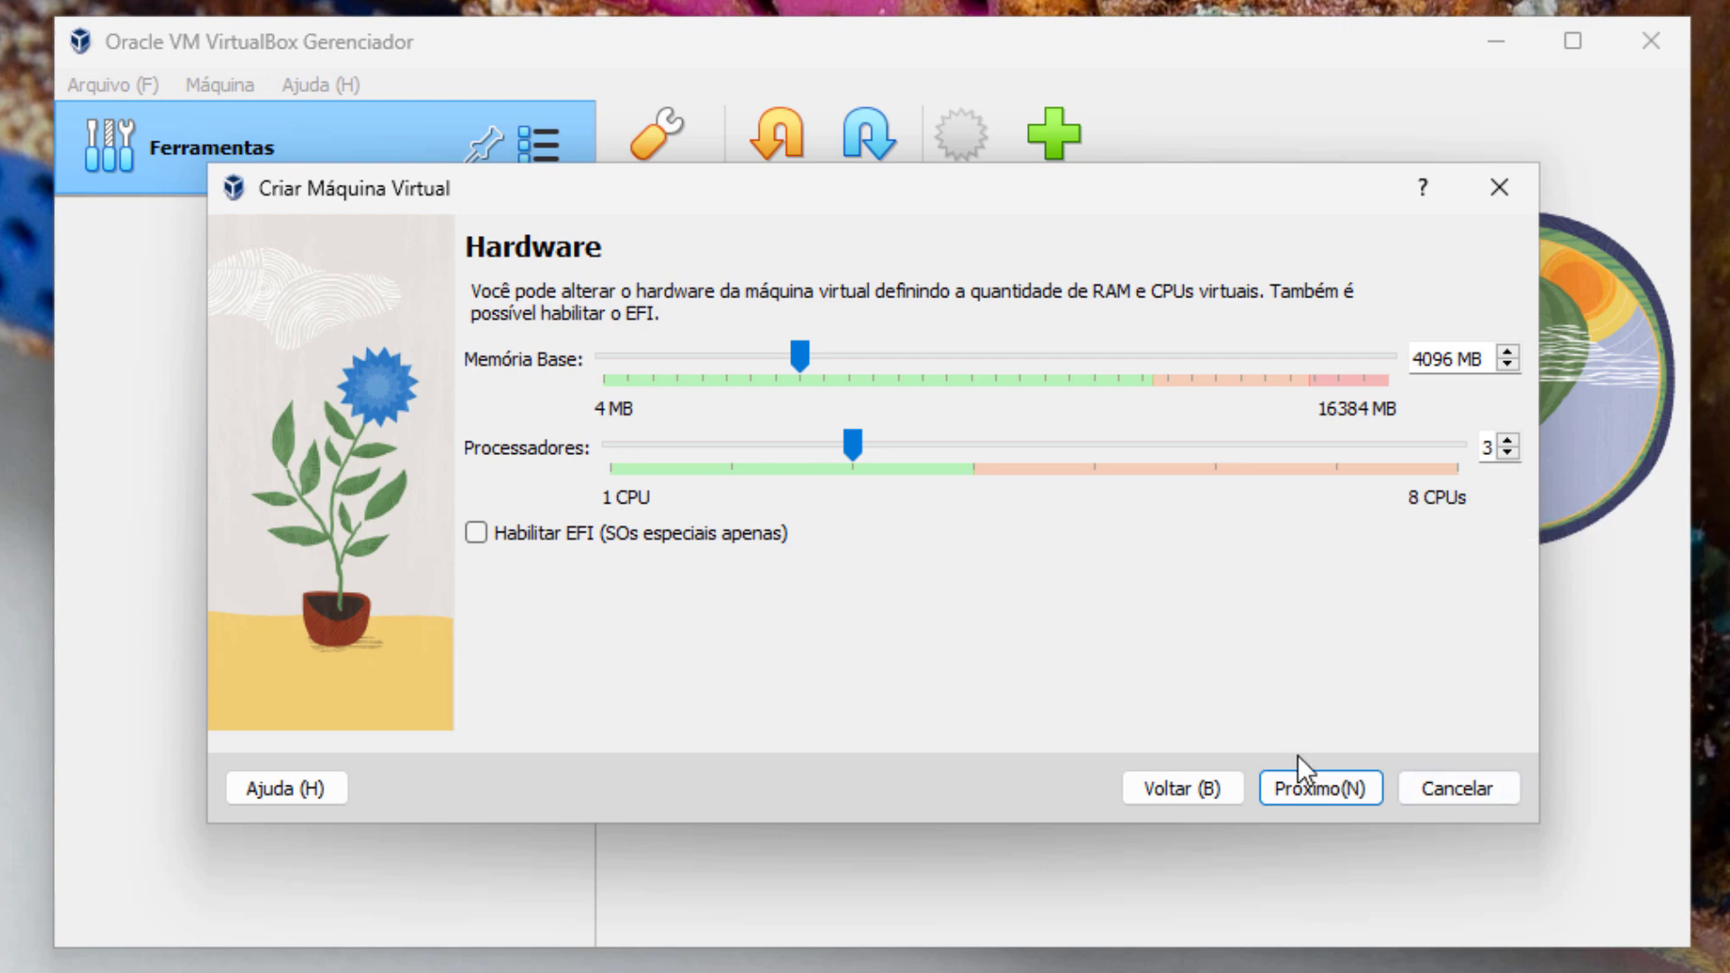
pyautogui.click(1302, 790)
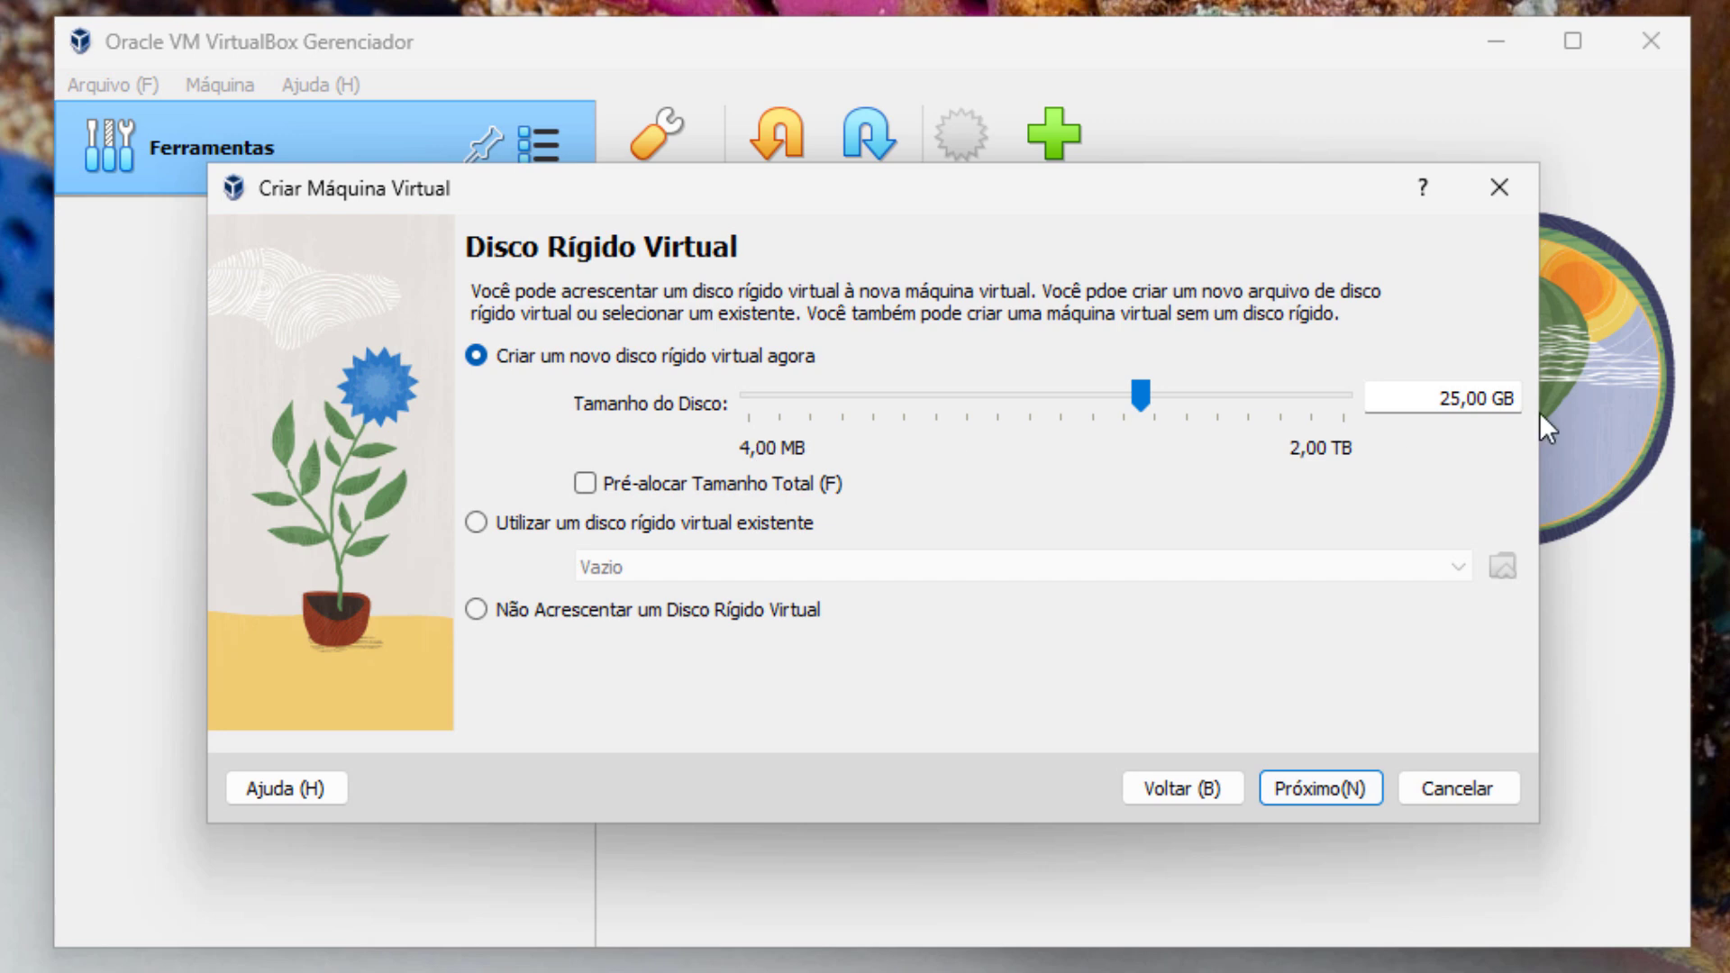
# Step: Set the size of the new virtual hard disk to 40 GB
pyautogui.moveTo(1460, 397); pyautogui.dragTo(1438, 396)
pyautogui.write('470')
pyautogui.press('BackSpace')
pyautogui.press('BackSpace')
pyautogui.write('0')
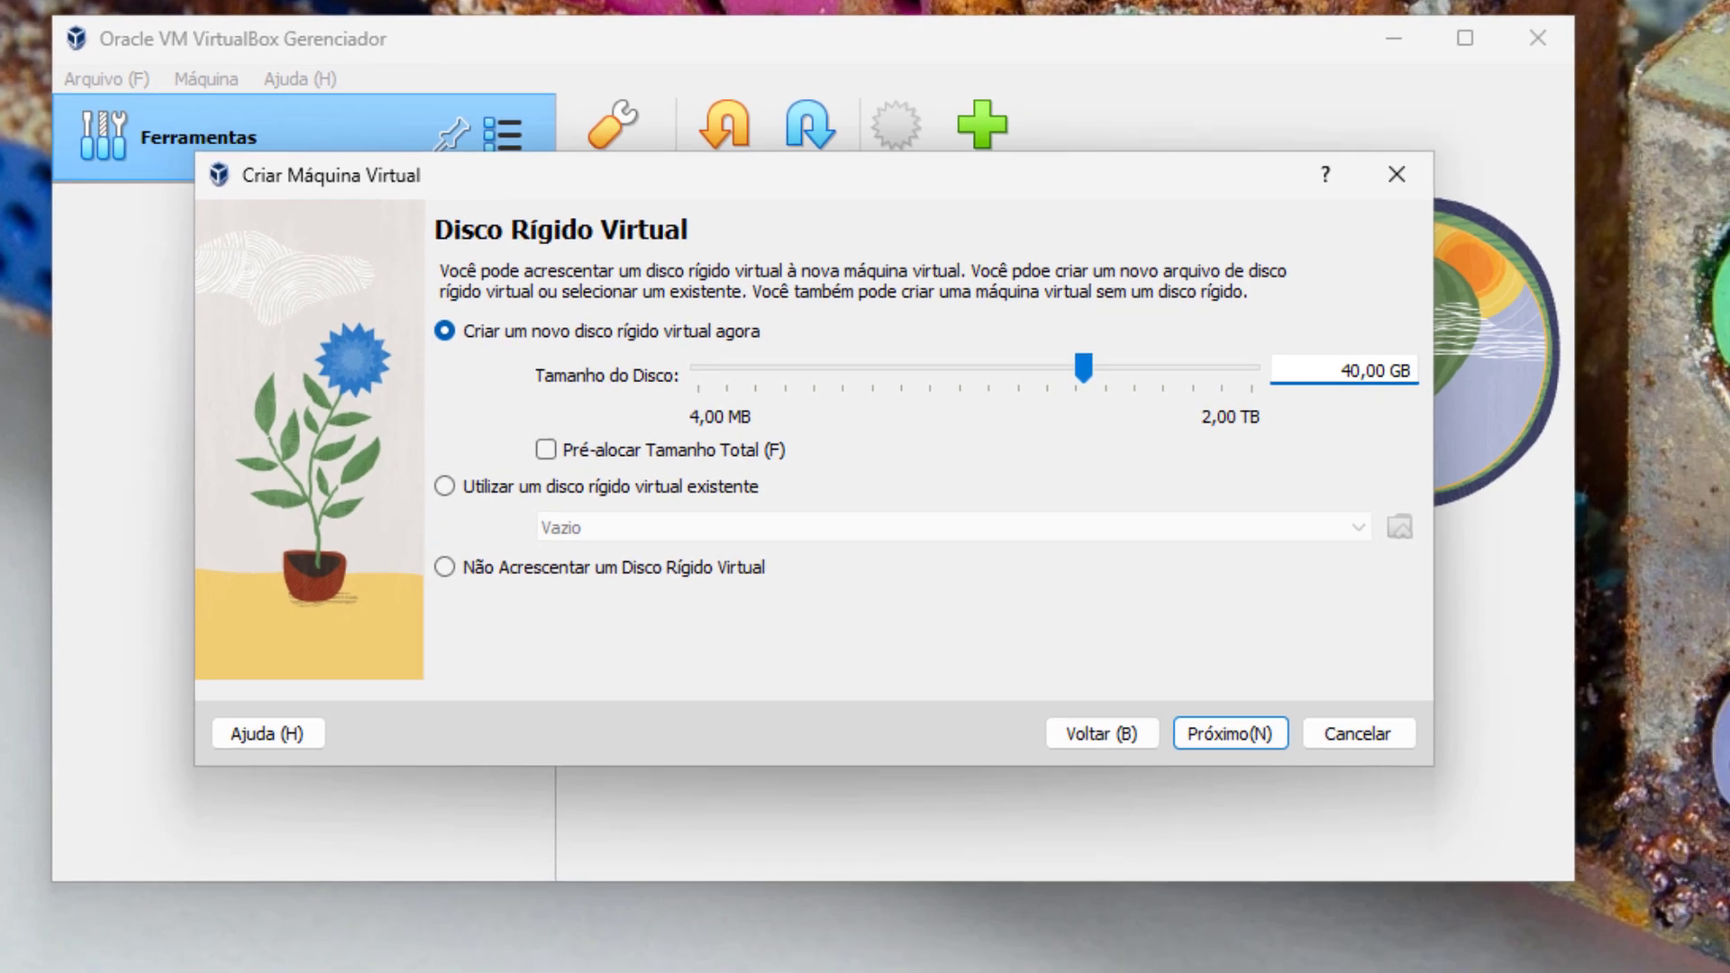
# Step: Switch to File Explorer and check the free space on the host's local disk C: under Este Computador
pyautogui.hotkey('alt', 'Tab')
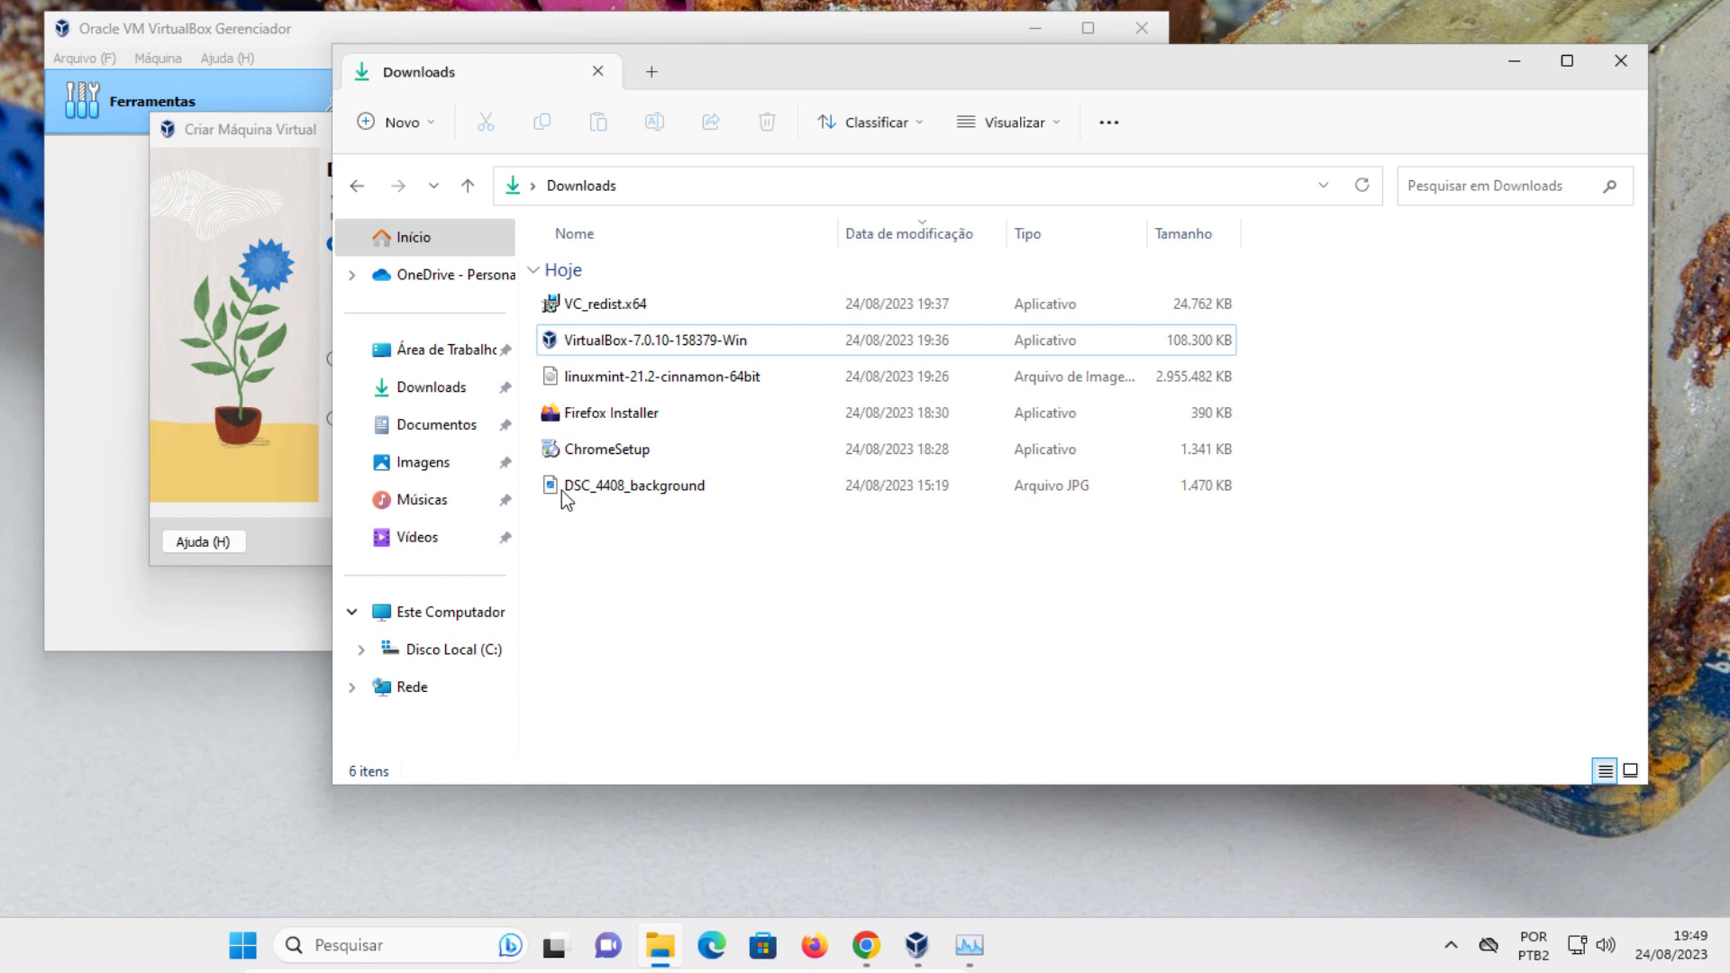
pyautogui.click(450, 610)
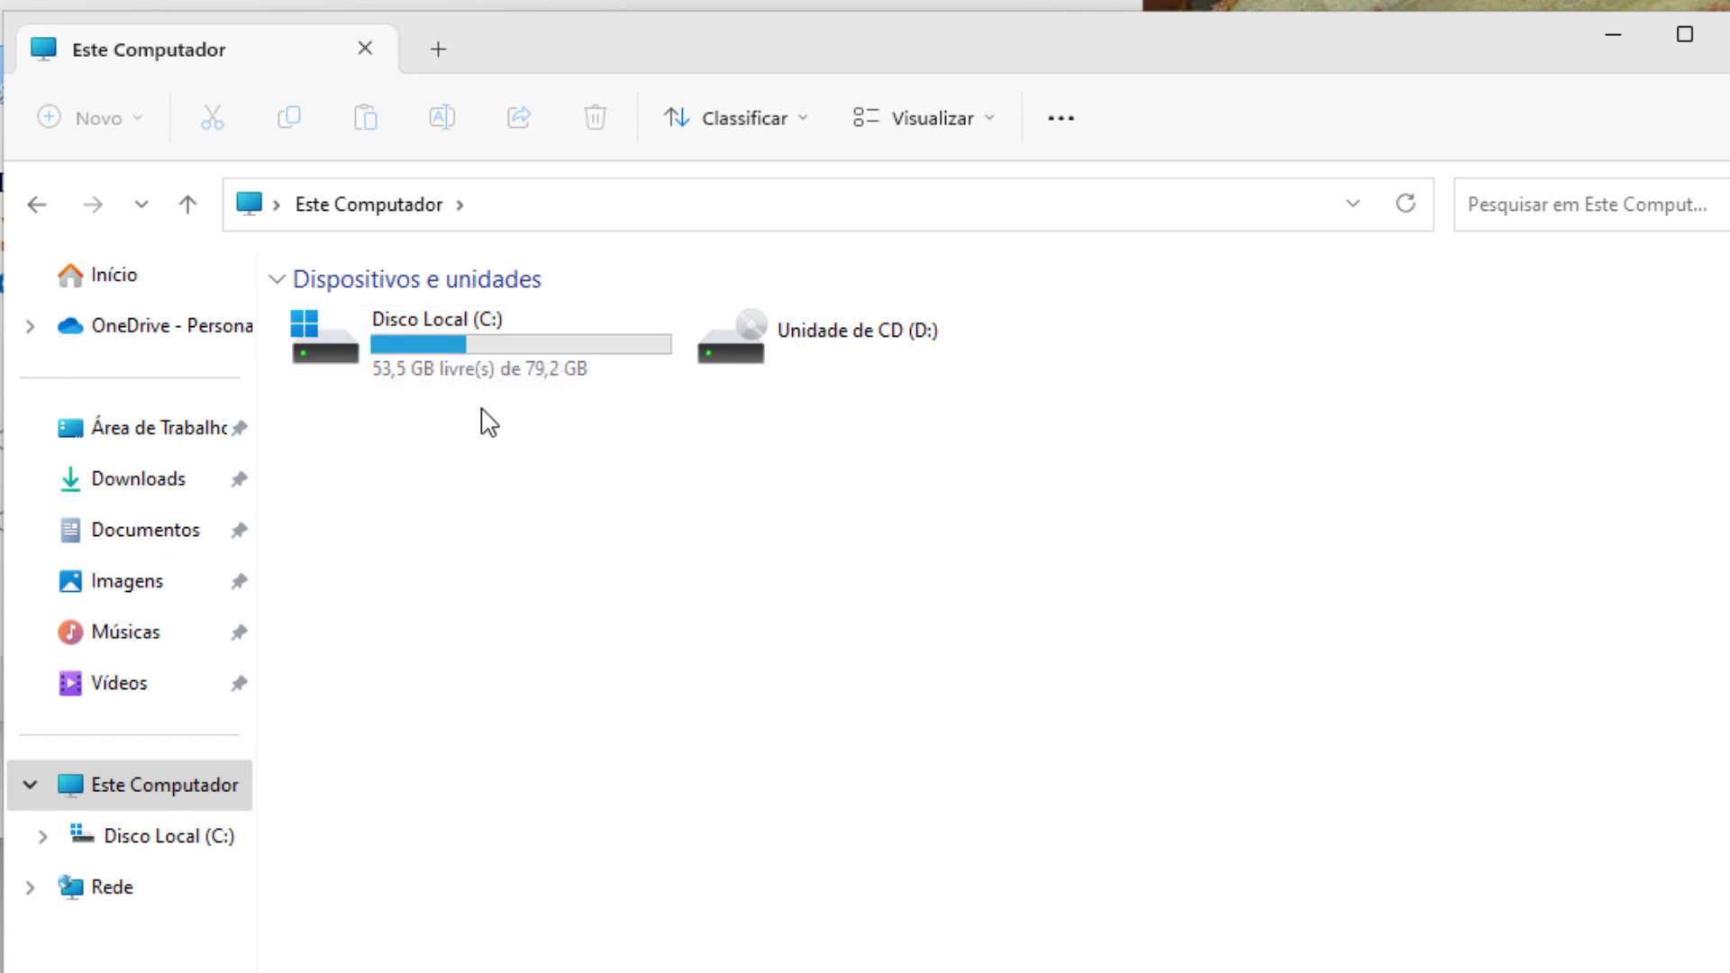
pyautogui.moveTo(492, 351)
pyautogui.click(1612, 46)
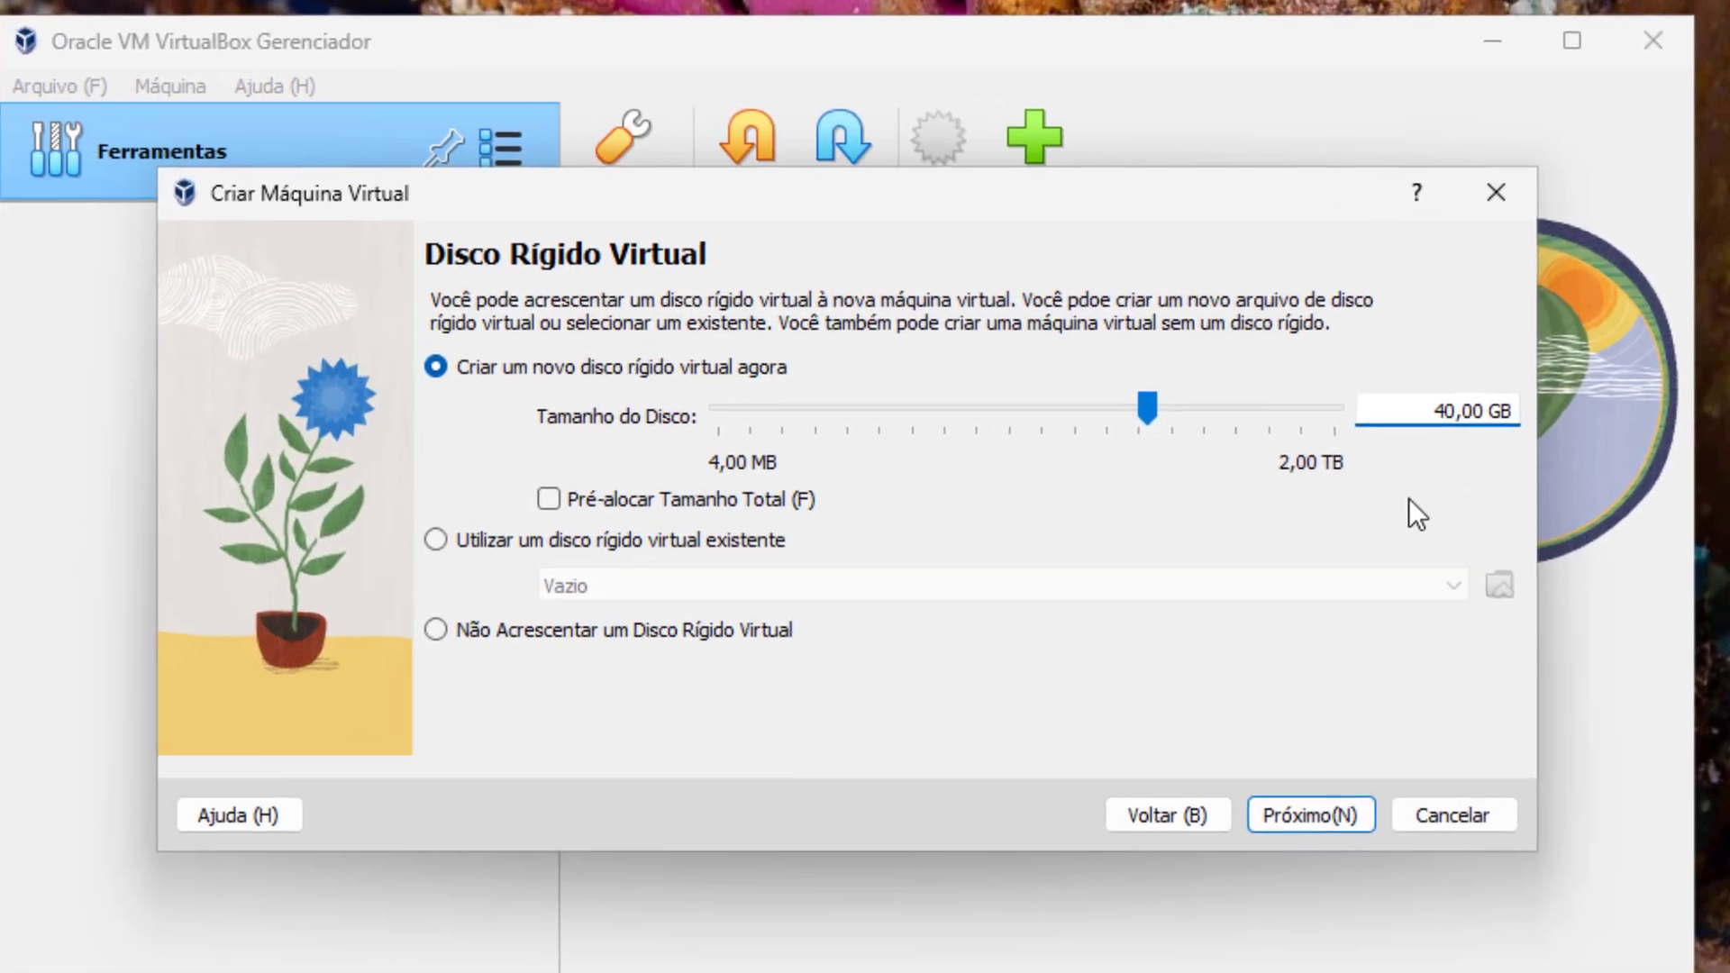
# Step: Accept the 40 GB disk without pre-allocating its full size and finish creating the Linux Mint virtual machine
pyautogui.click(1473, 412)
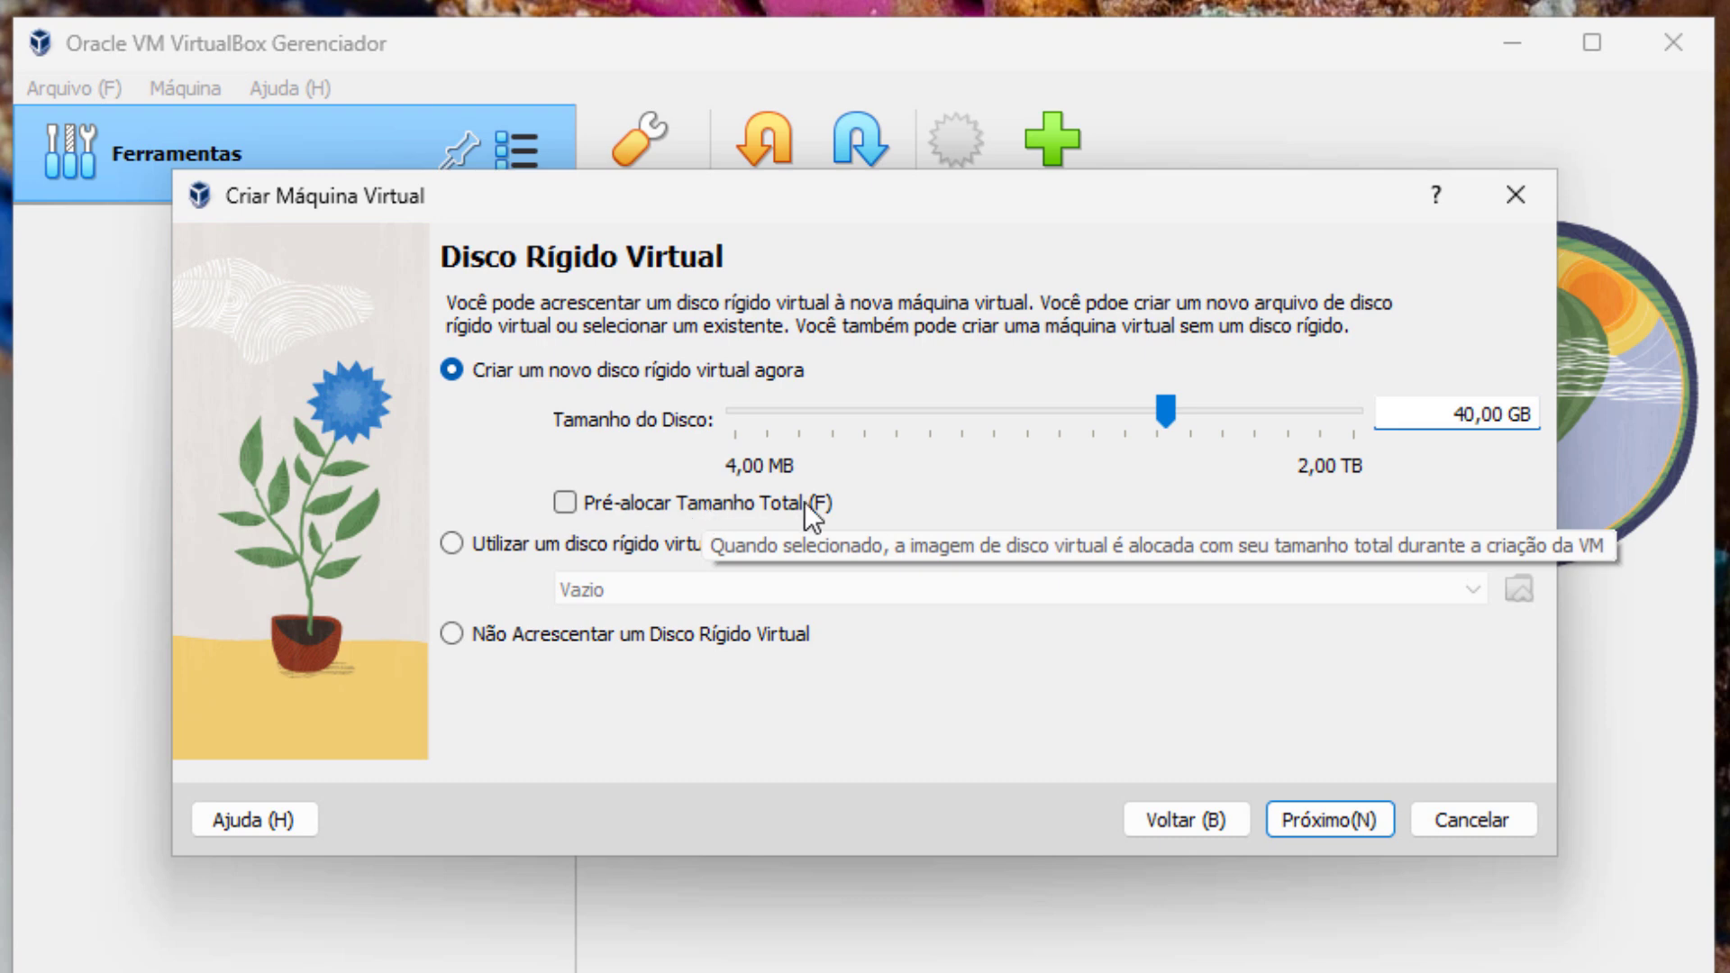
pyautogui.doubleClick(1459, 413)
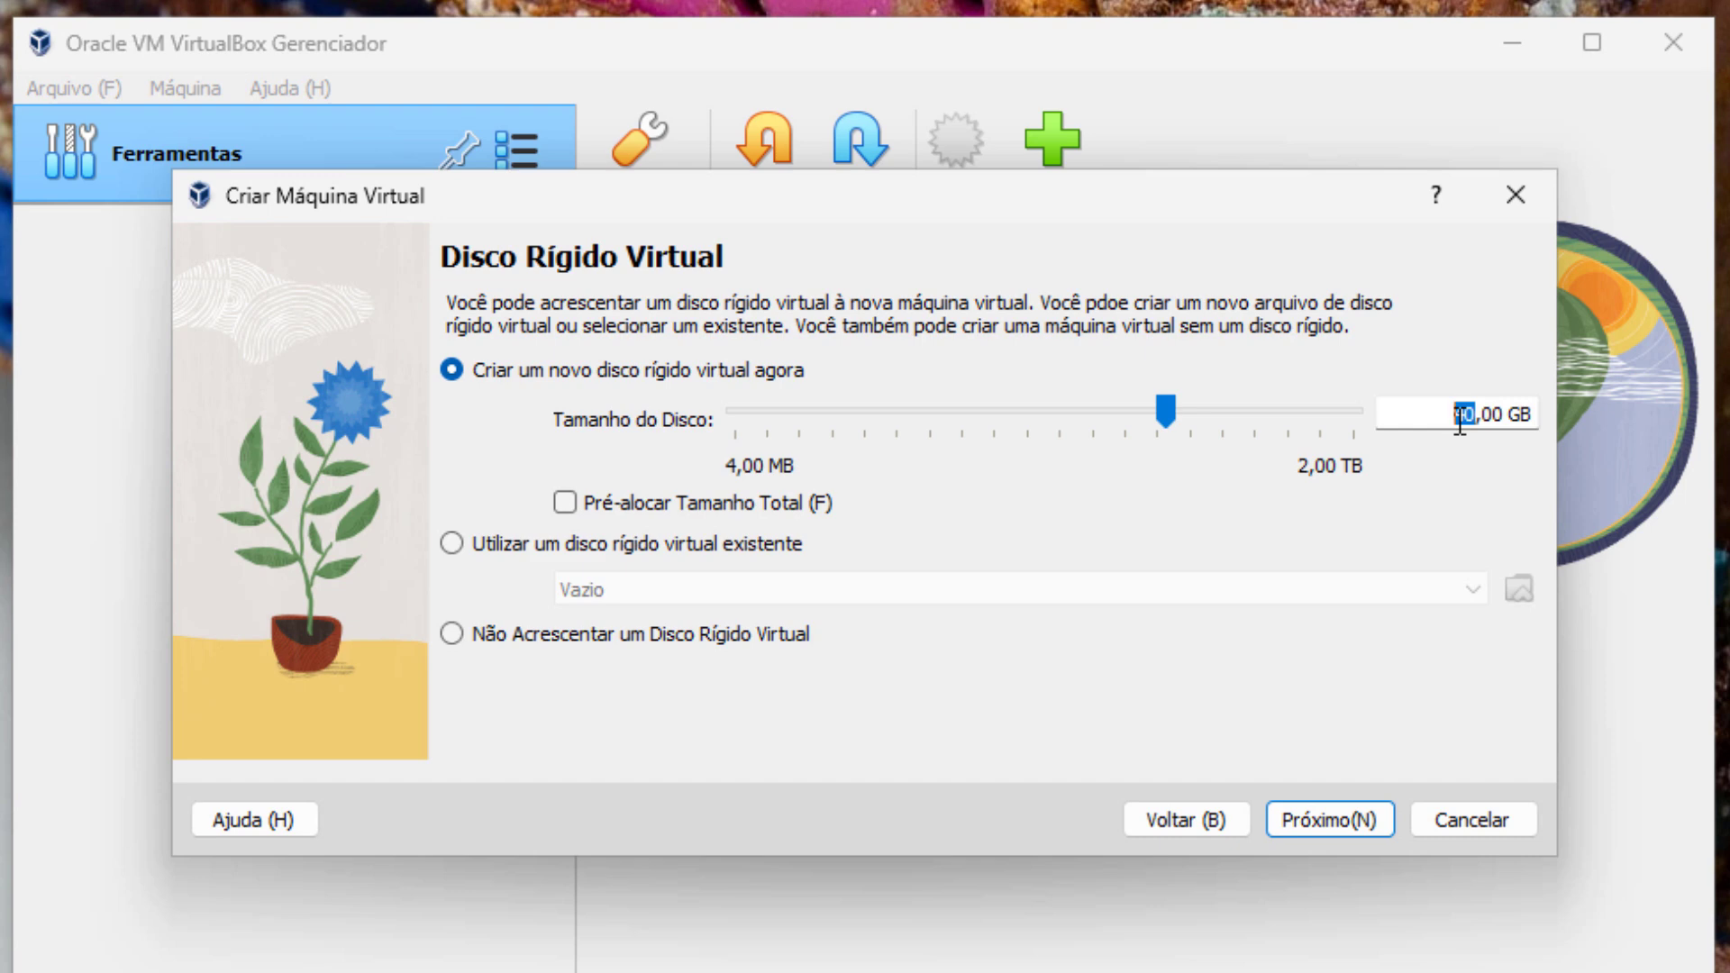
pyautogui.click(1459, 423)
pyautogui.moveTo(1438, 413); pyautogui.dragTo(1476, 413)
pyautogui.click(1476, 414)
pyautogui.click(1315, 820)
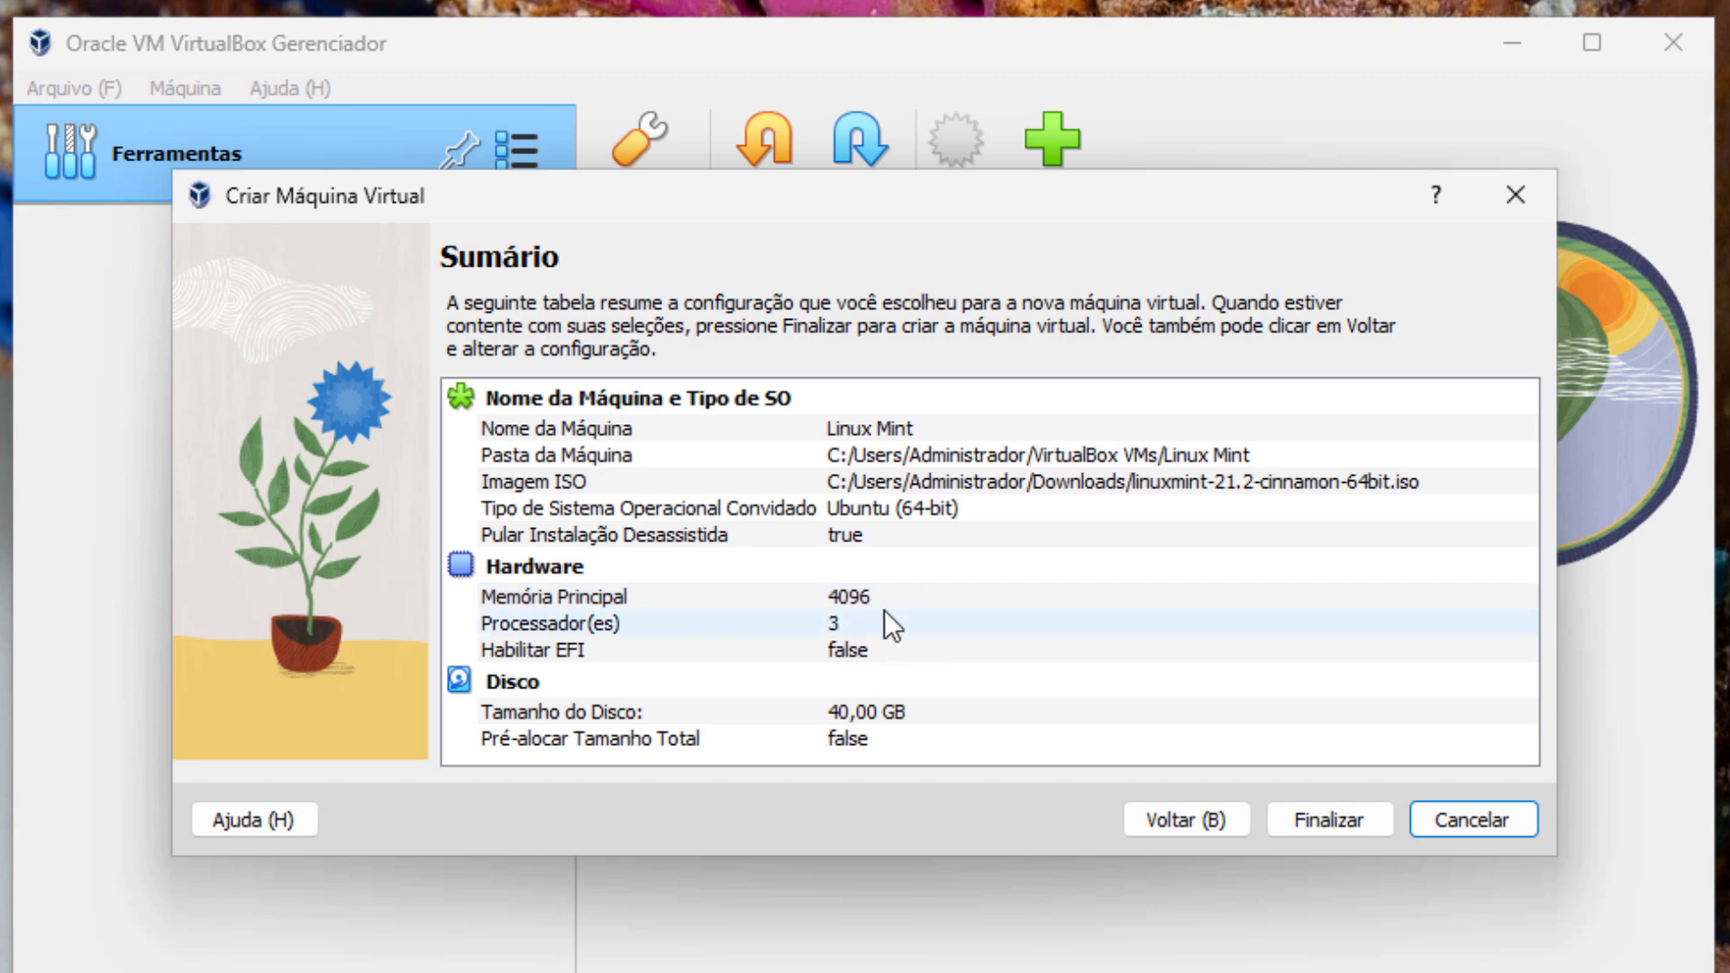
pyautogui.click(1315, 818)
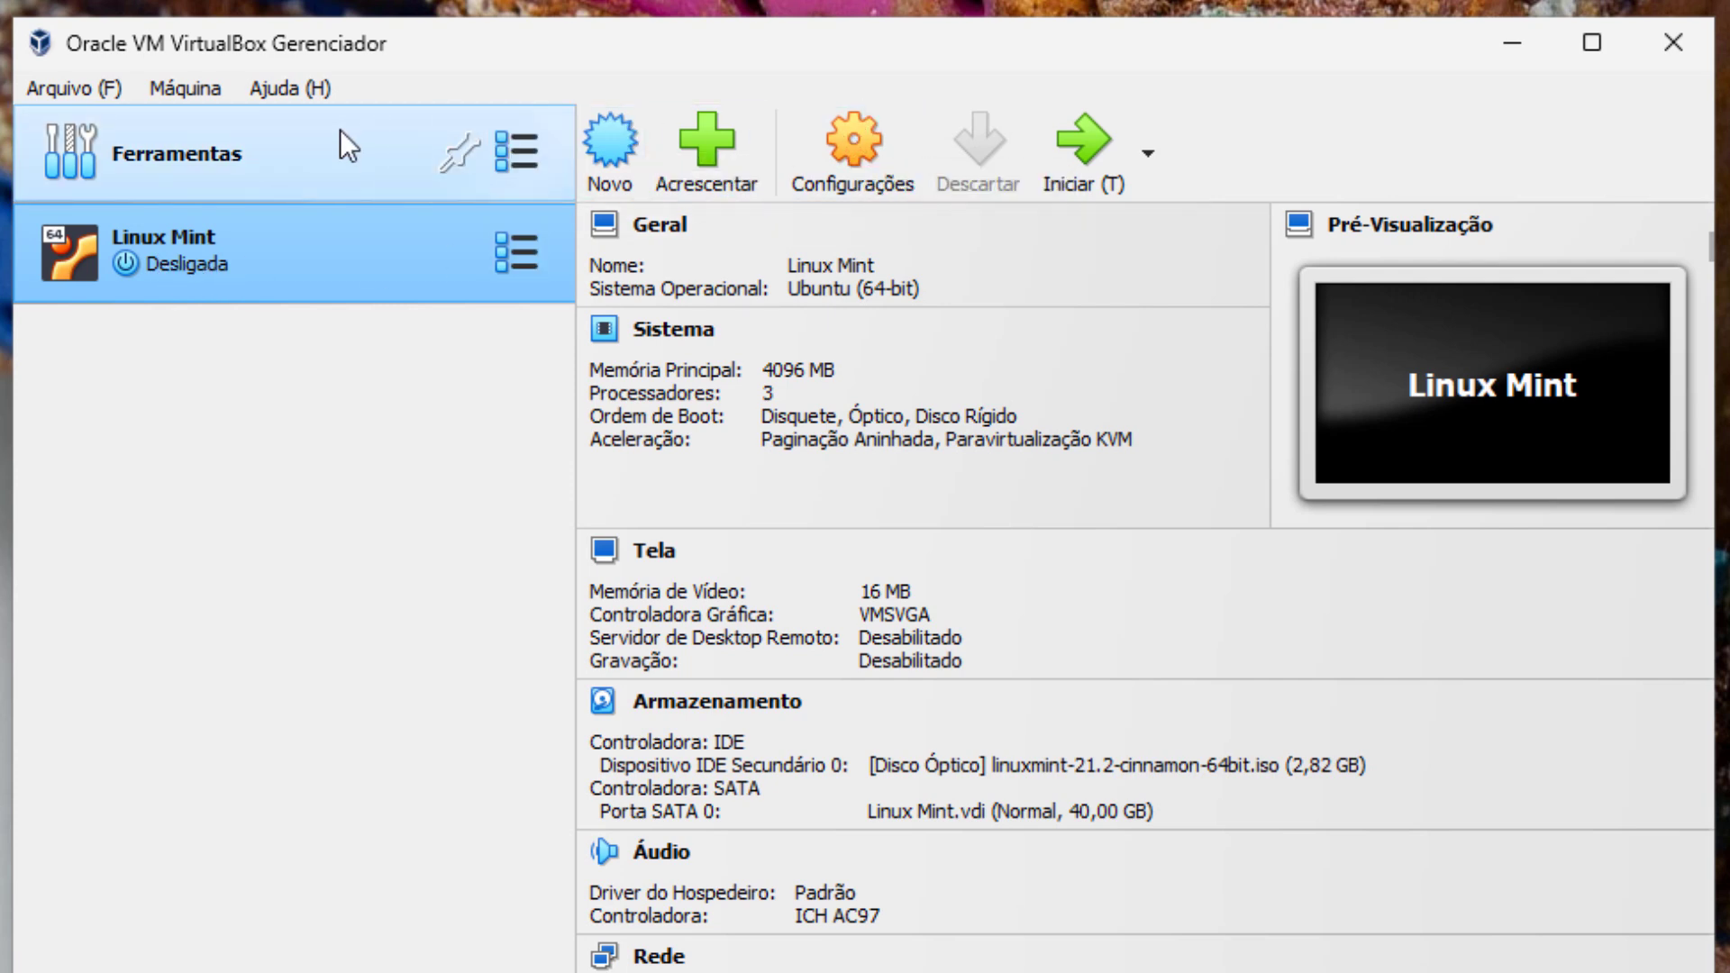
# Step: Open the Linux Mint machine's settings and examine its storage: the attached ISO, the SATA controller and Linux Mint.vdi
pyautogui.click(185, 140)
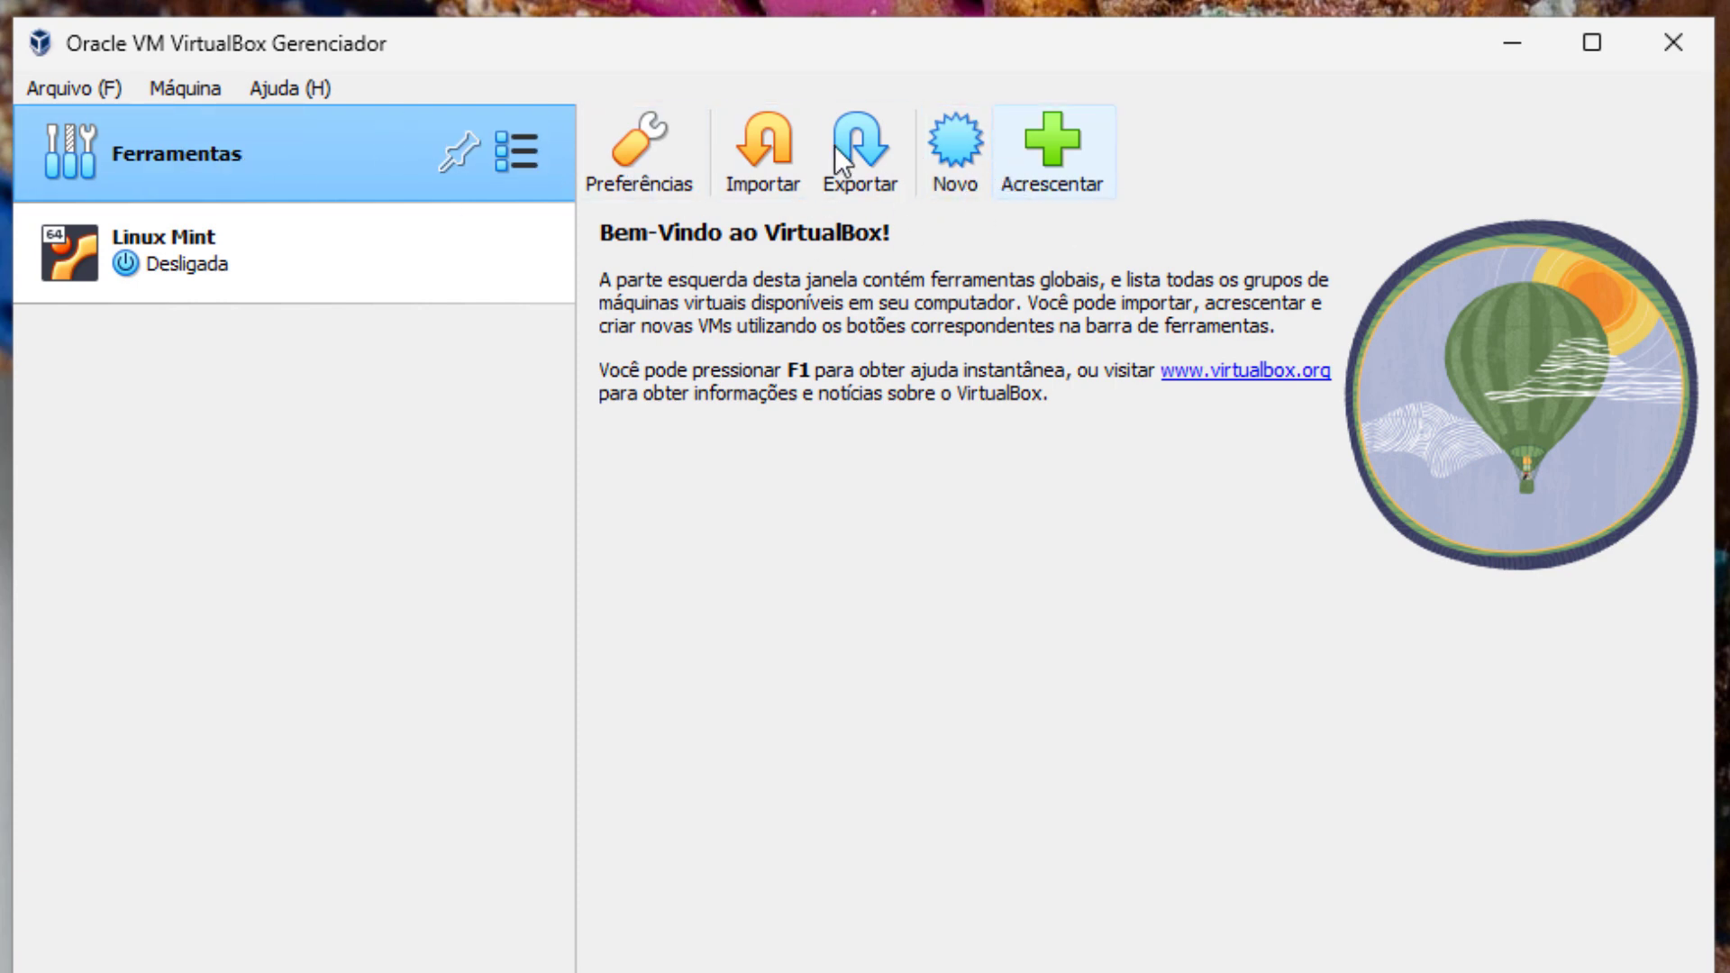
pyautogui.click(266, 284)
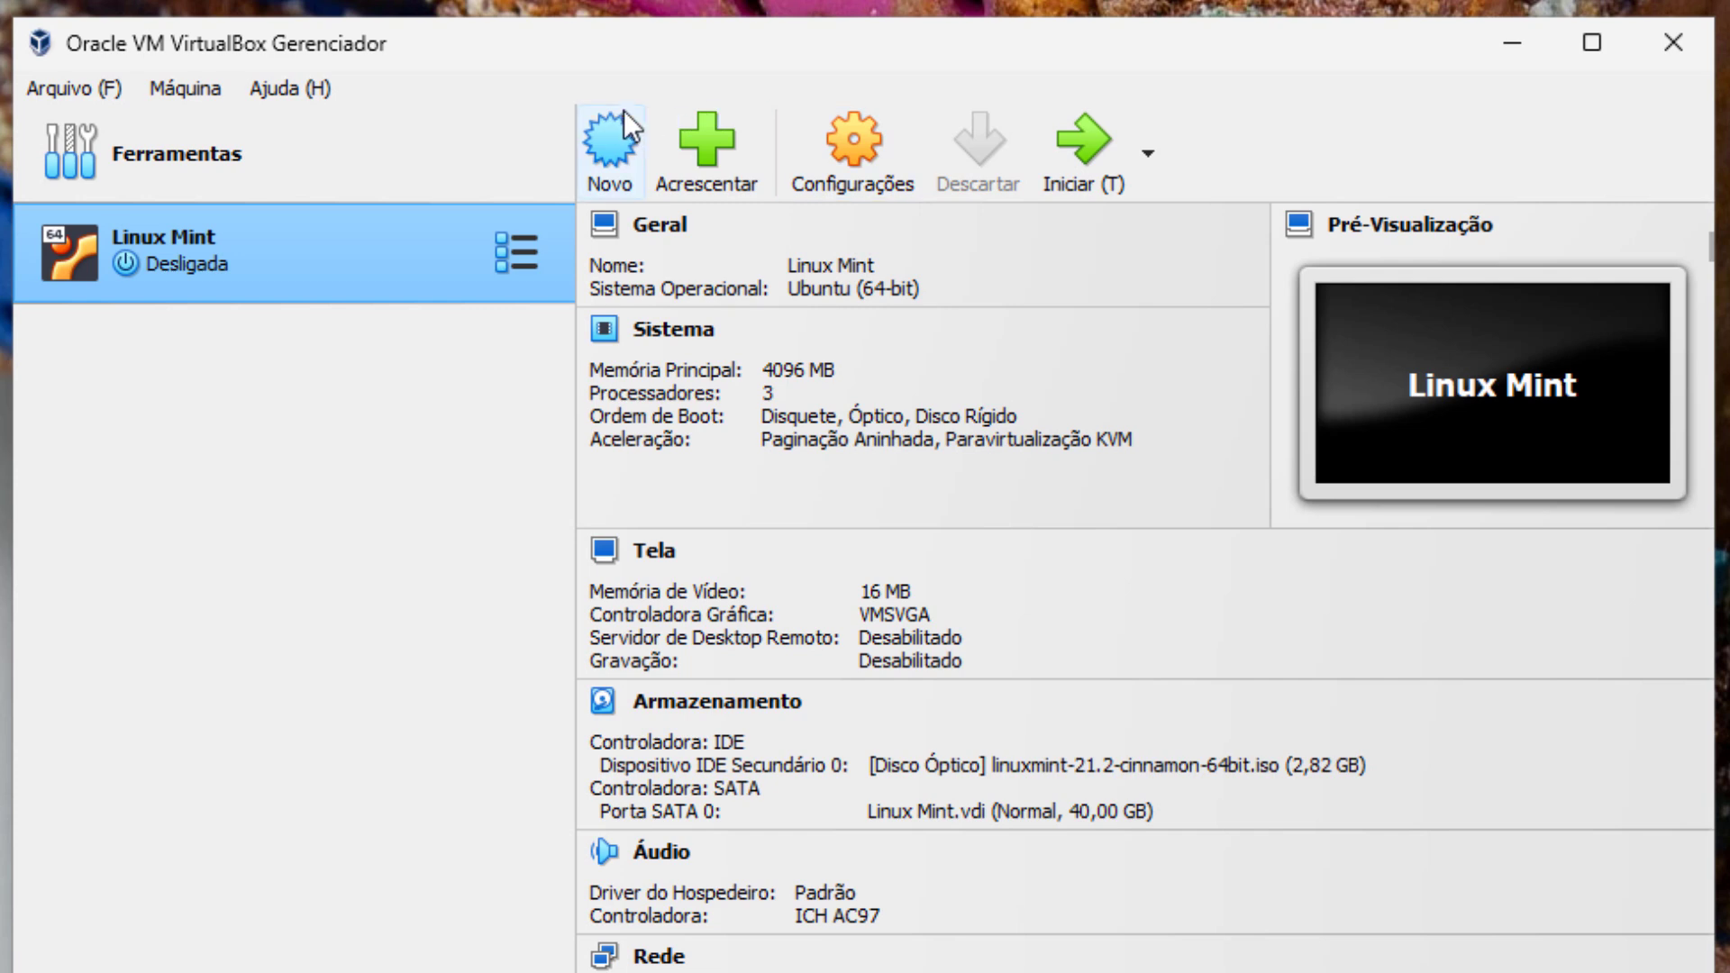
pyautogui.click(850, 154)
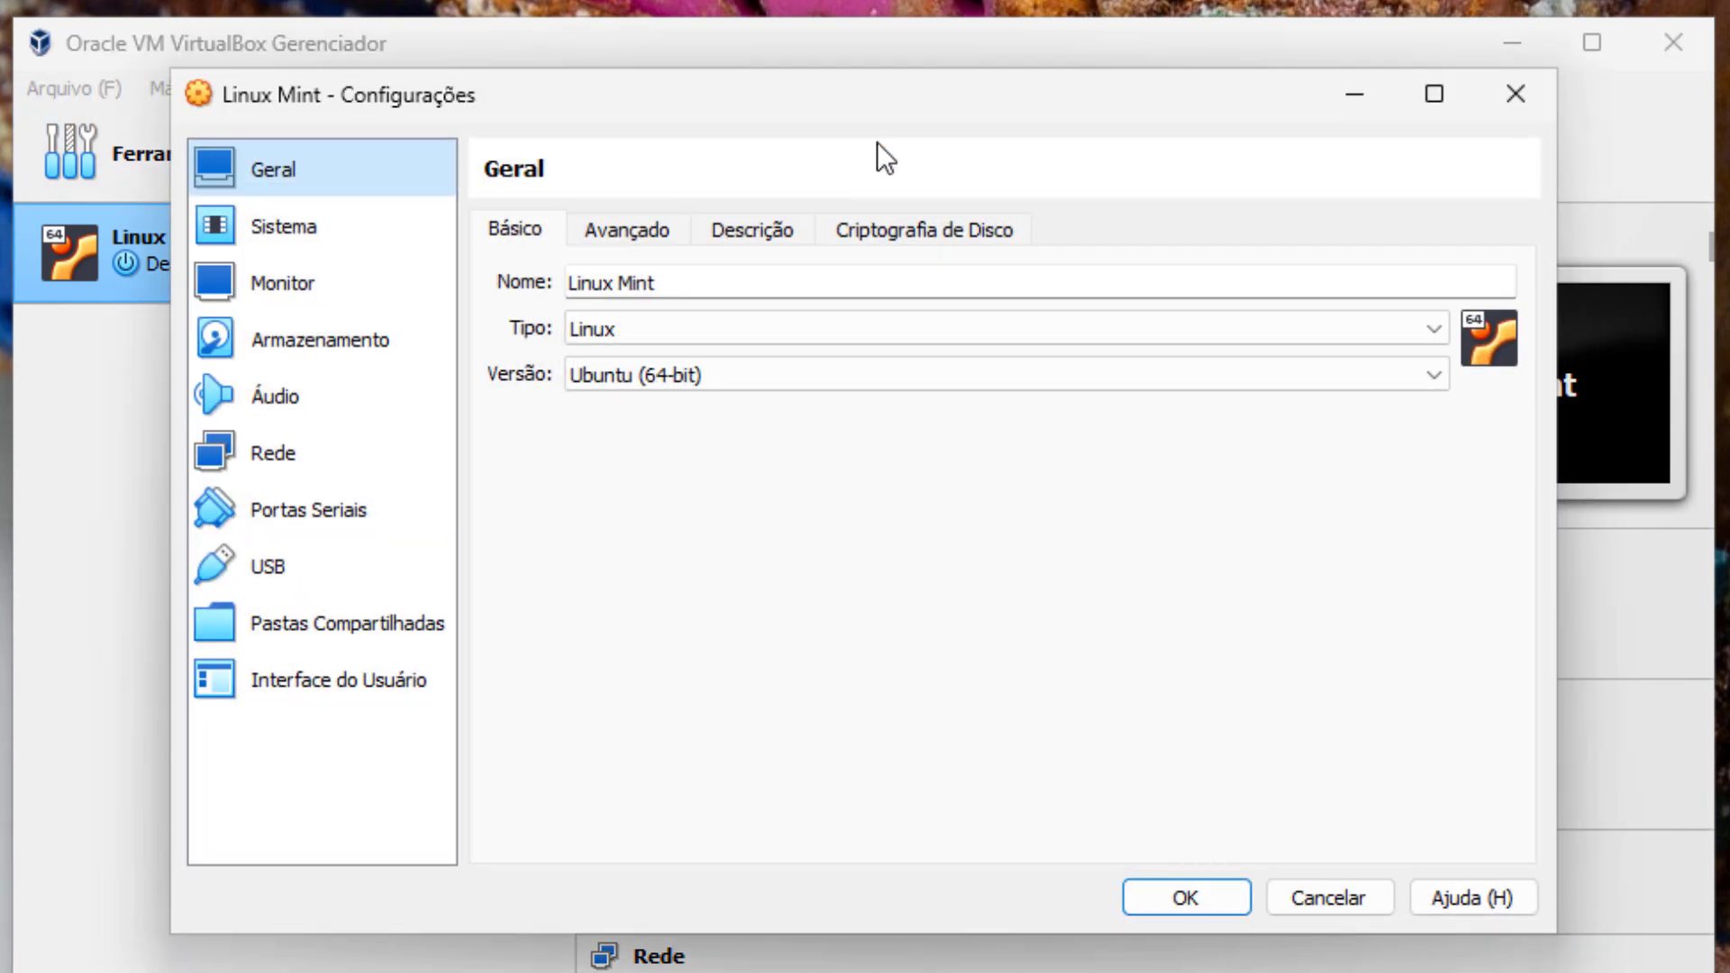
pyautogui.click(310, 347)
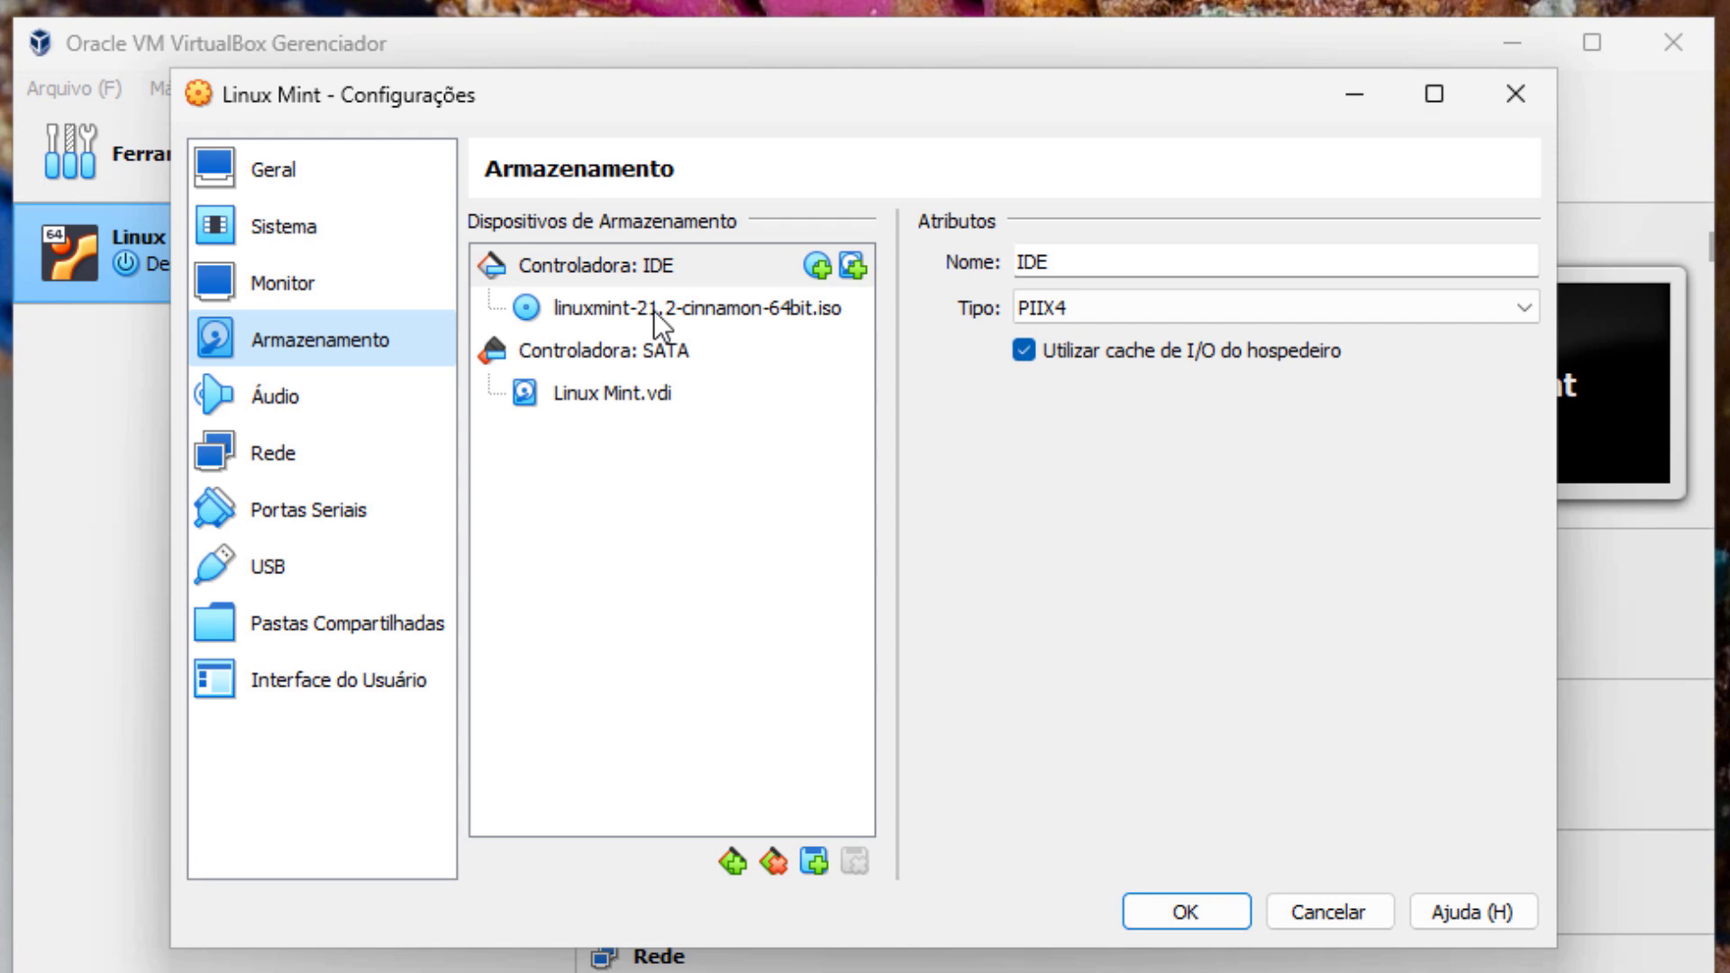
pyautogui.click(805, 310)
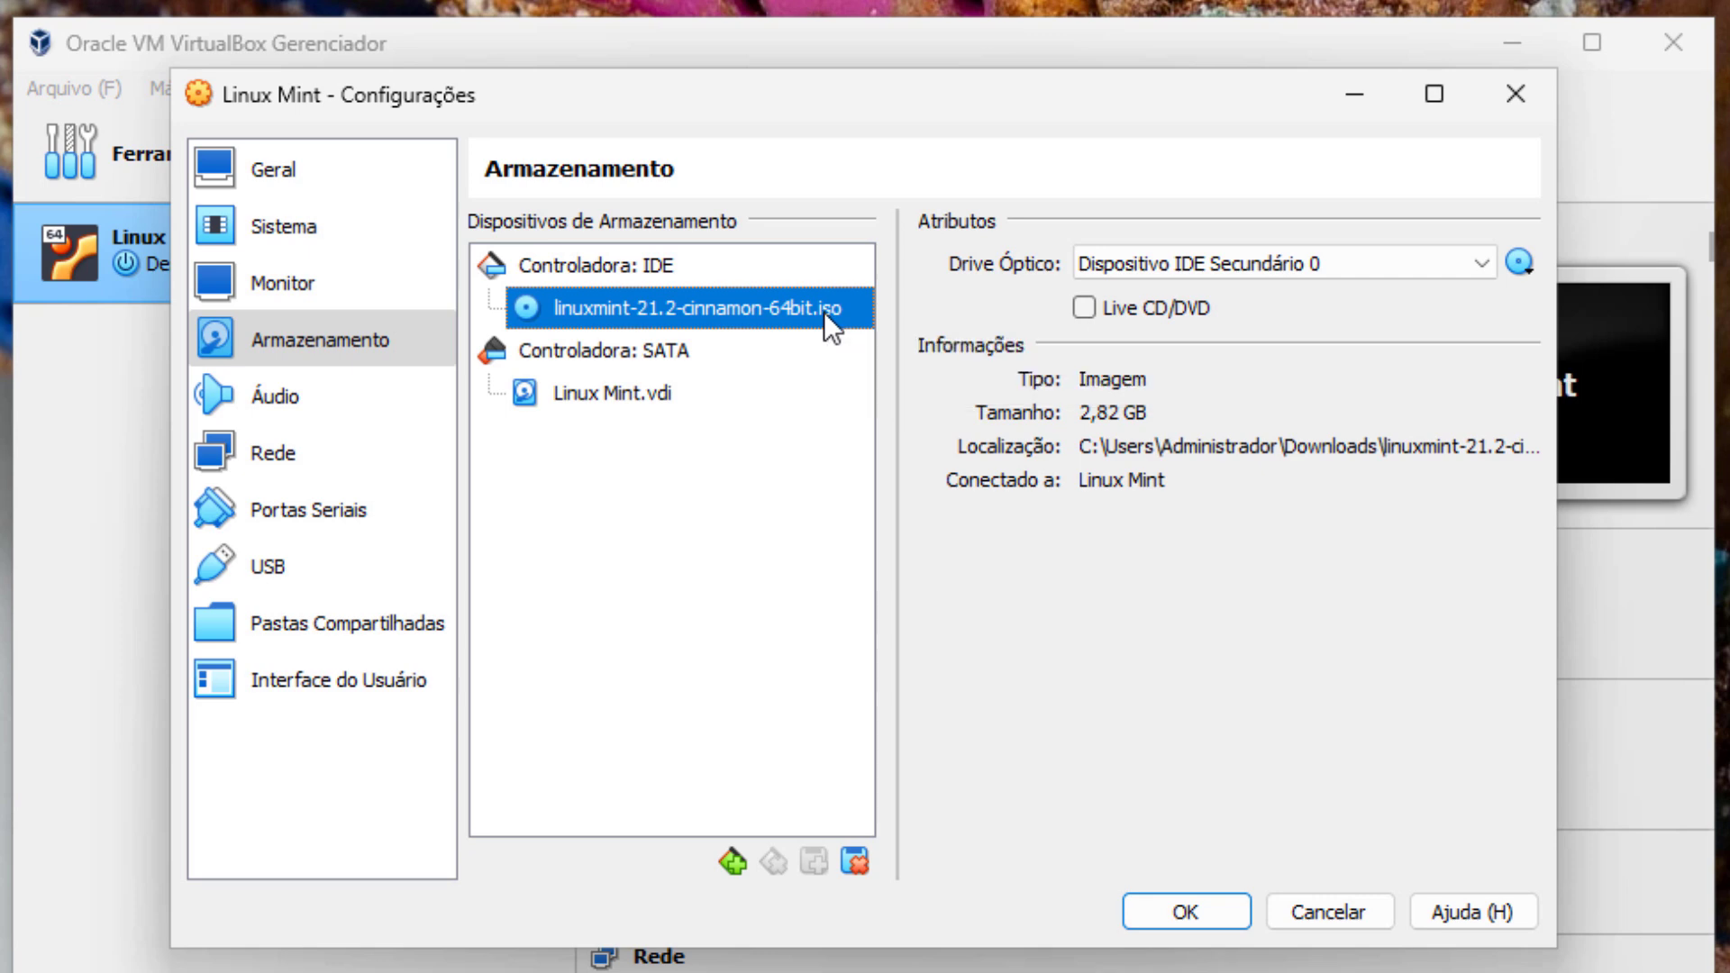
pyautogui.click(728, 359)
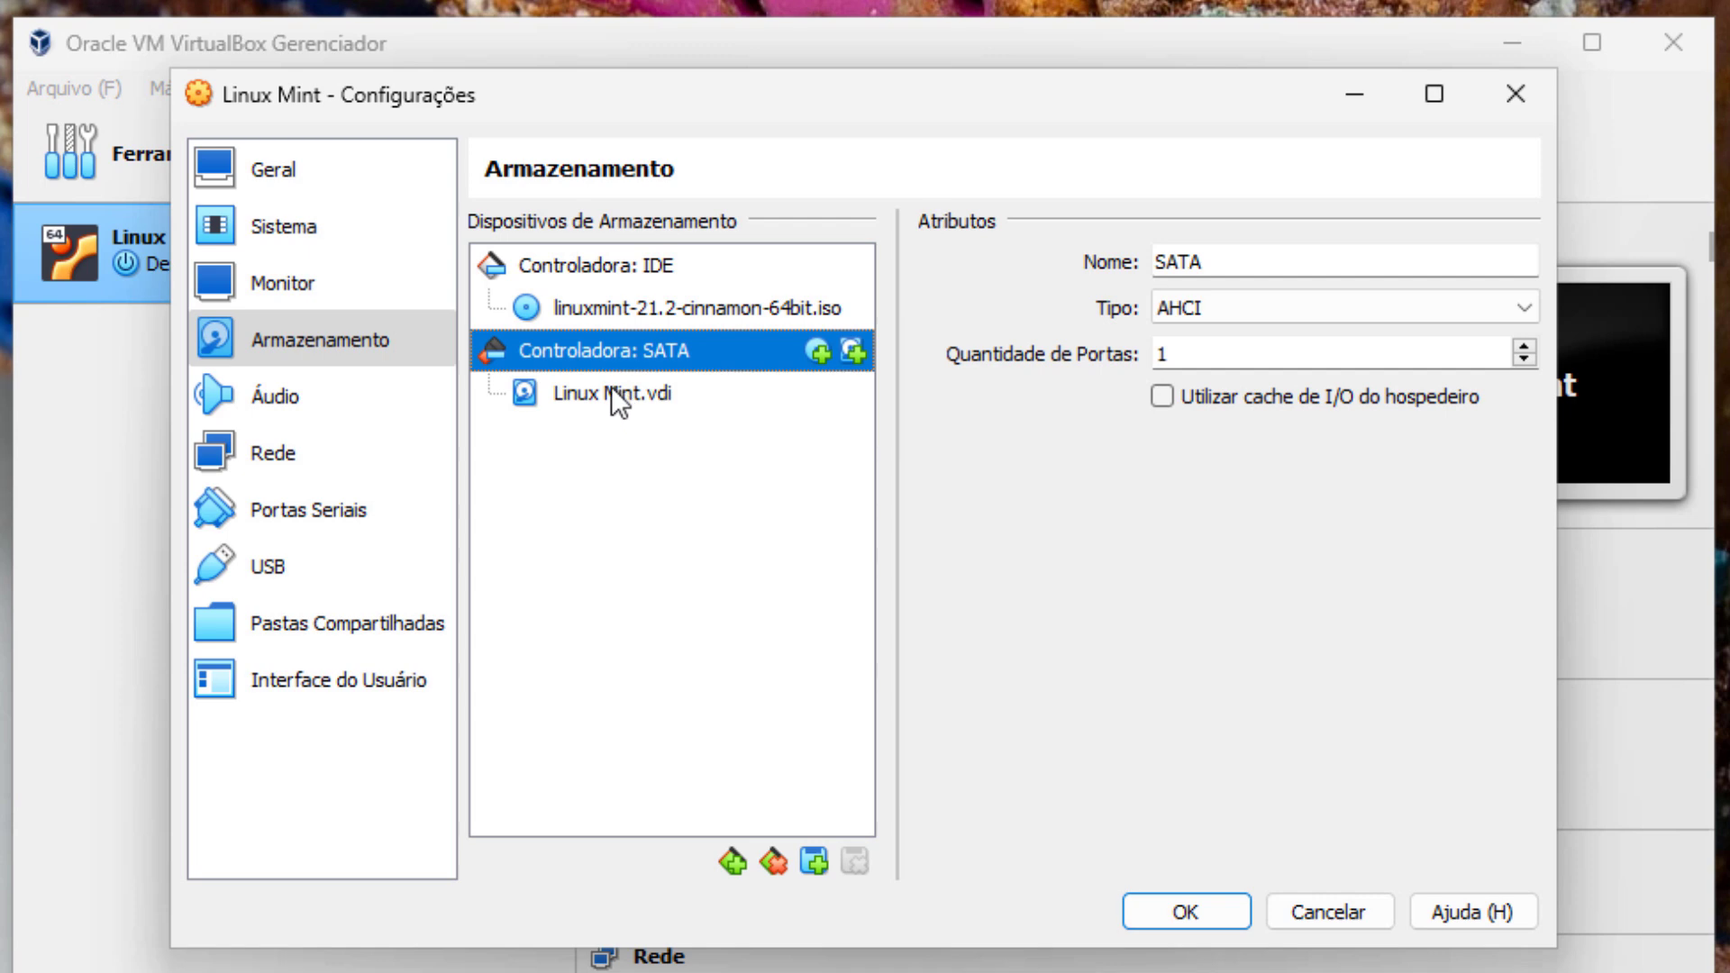
pyautogui.click(650, 399)
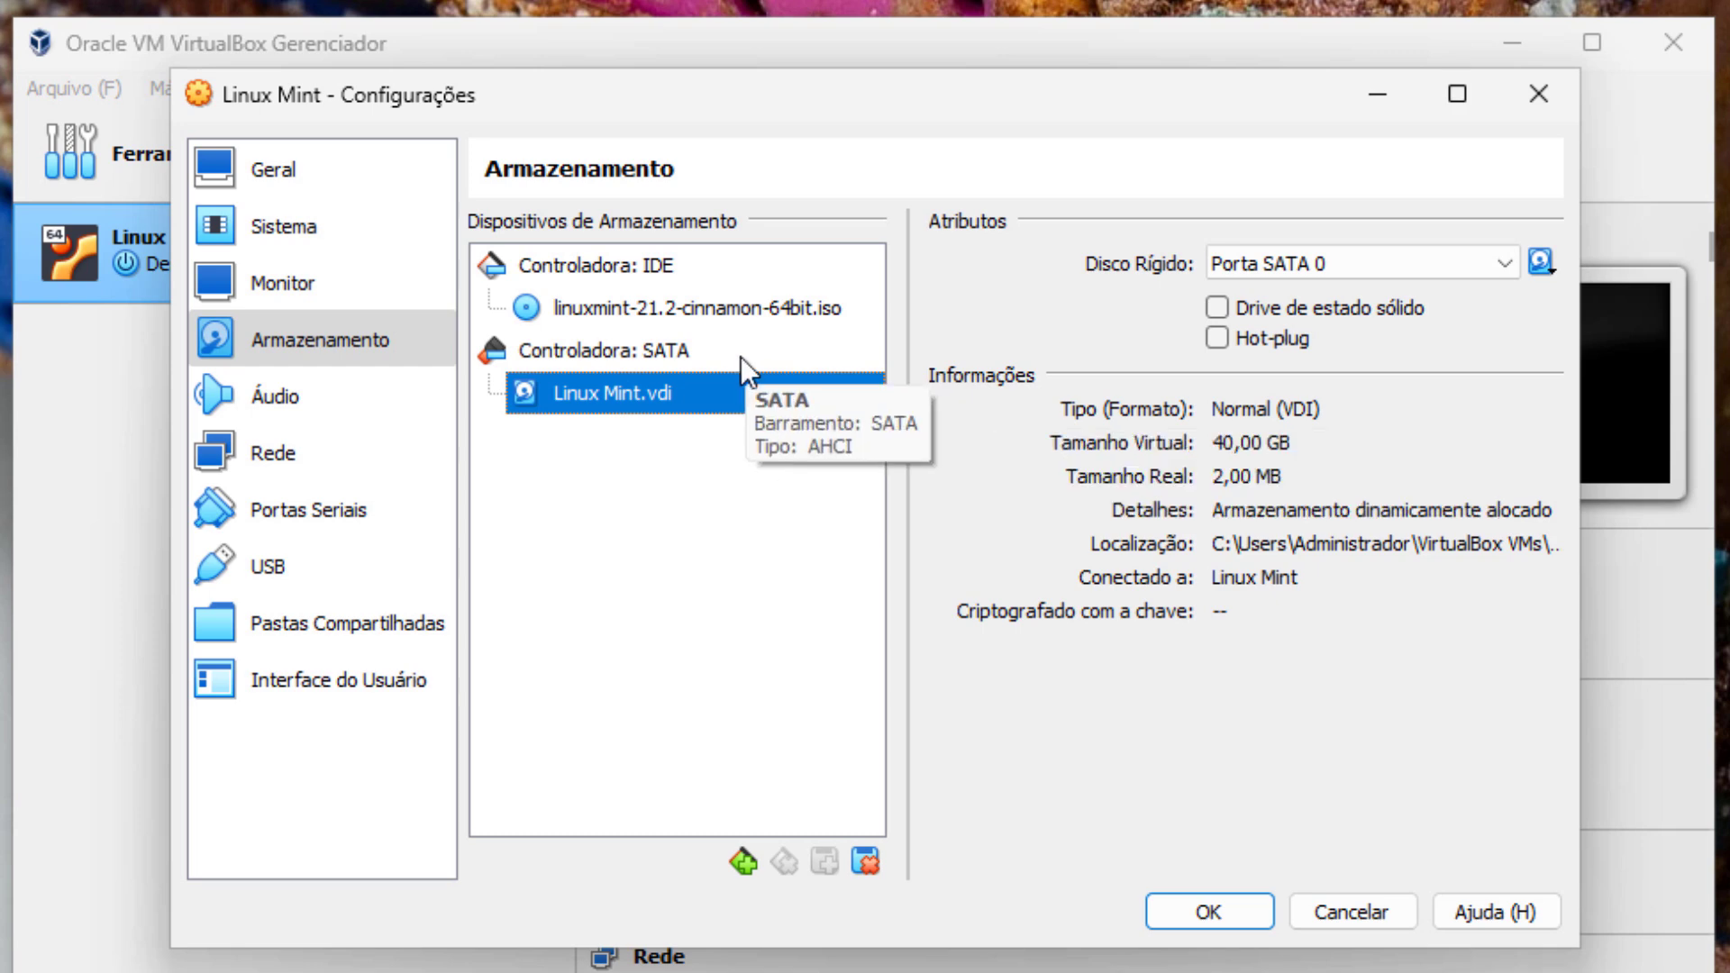
# Step: Connect the machine's network Adaptador 1 to "Placa em modo Bridge", expand its advanced options and save the settings
pyautogui.click(359, 462)
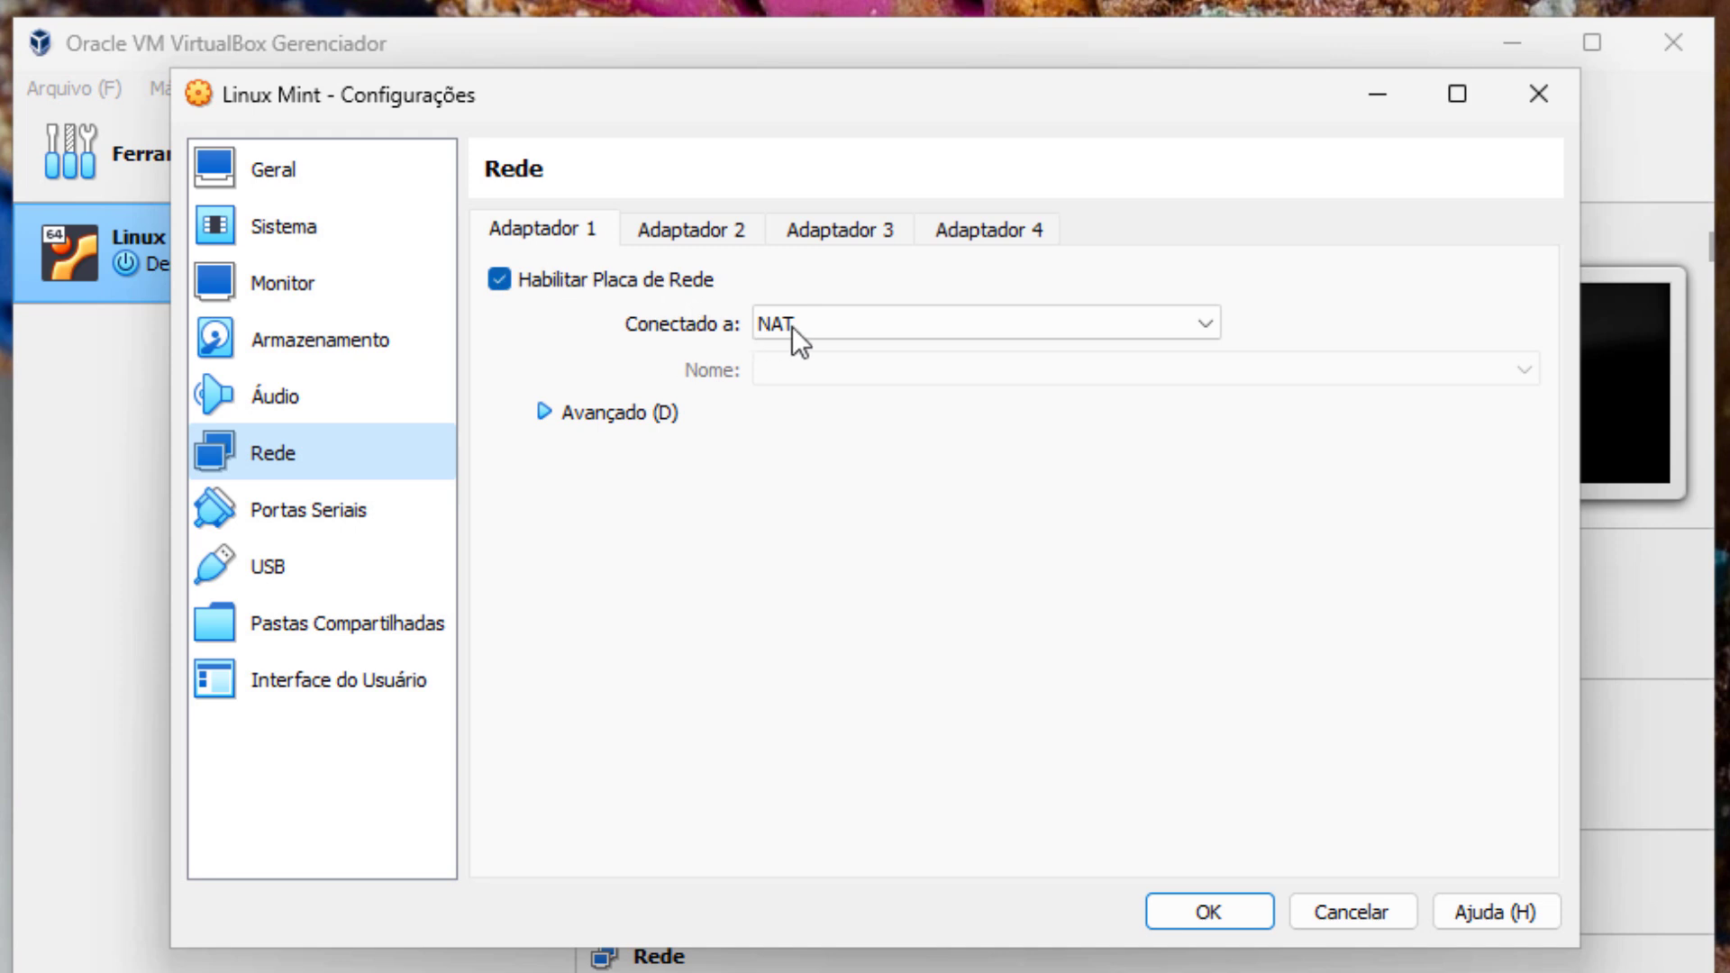
pyautogui.click(930, 322)
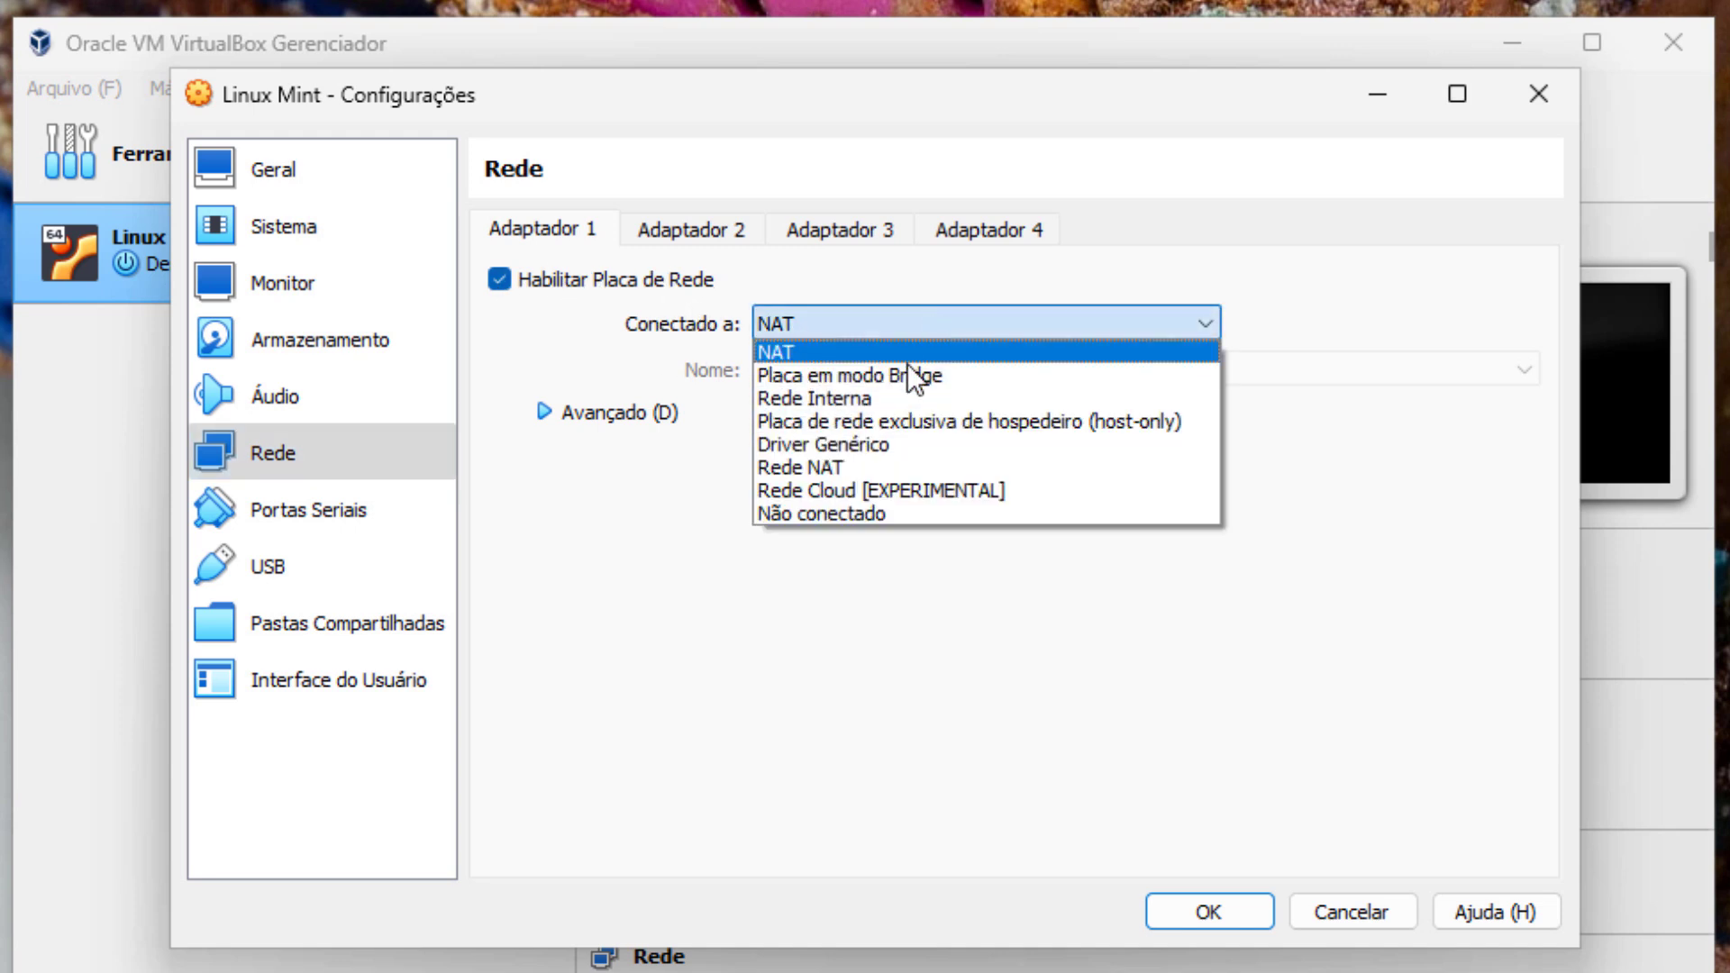
pyautogui.click(904, 375)
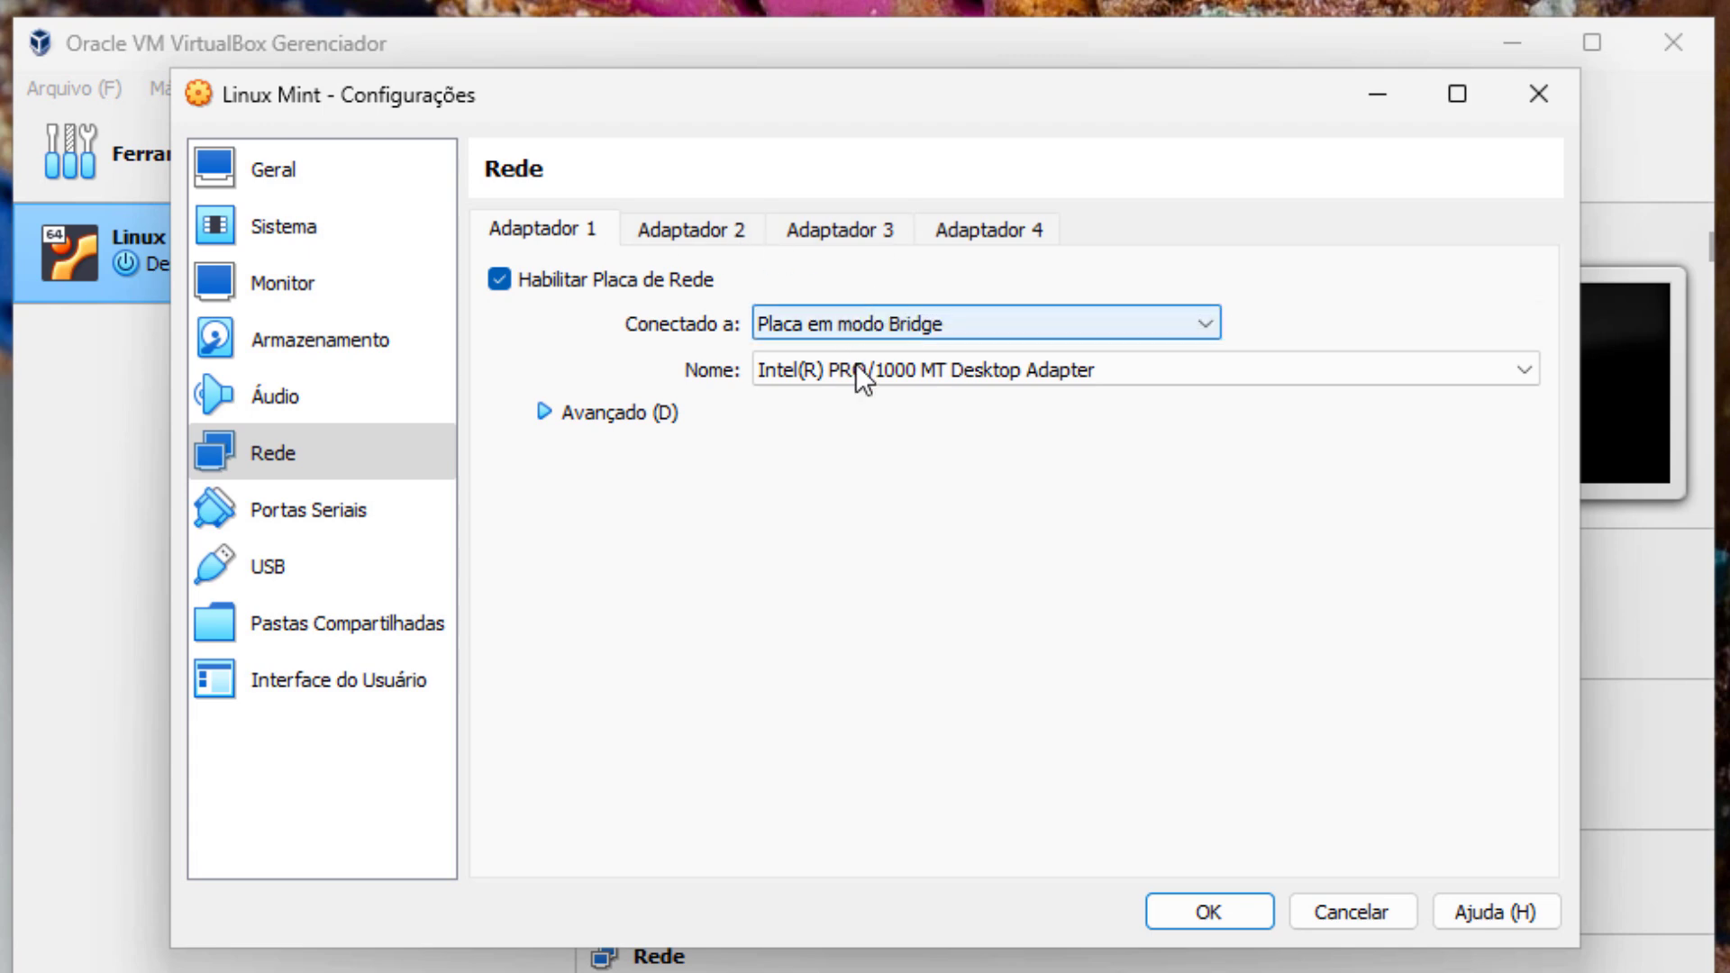
pyautogui.click(622, 410)
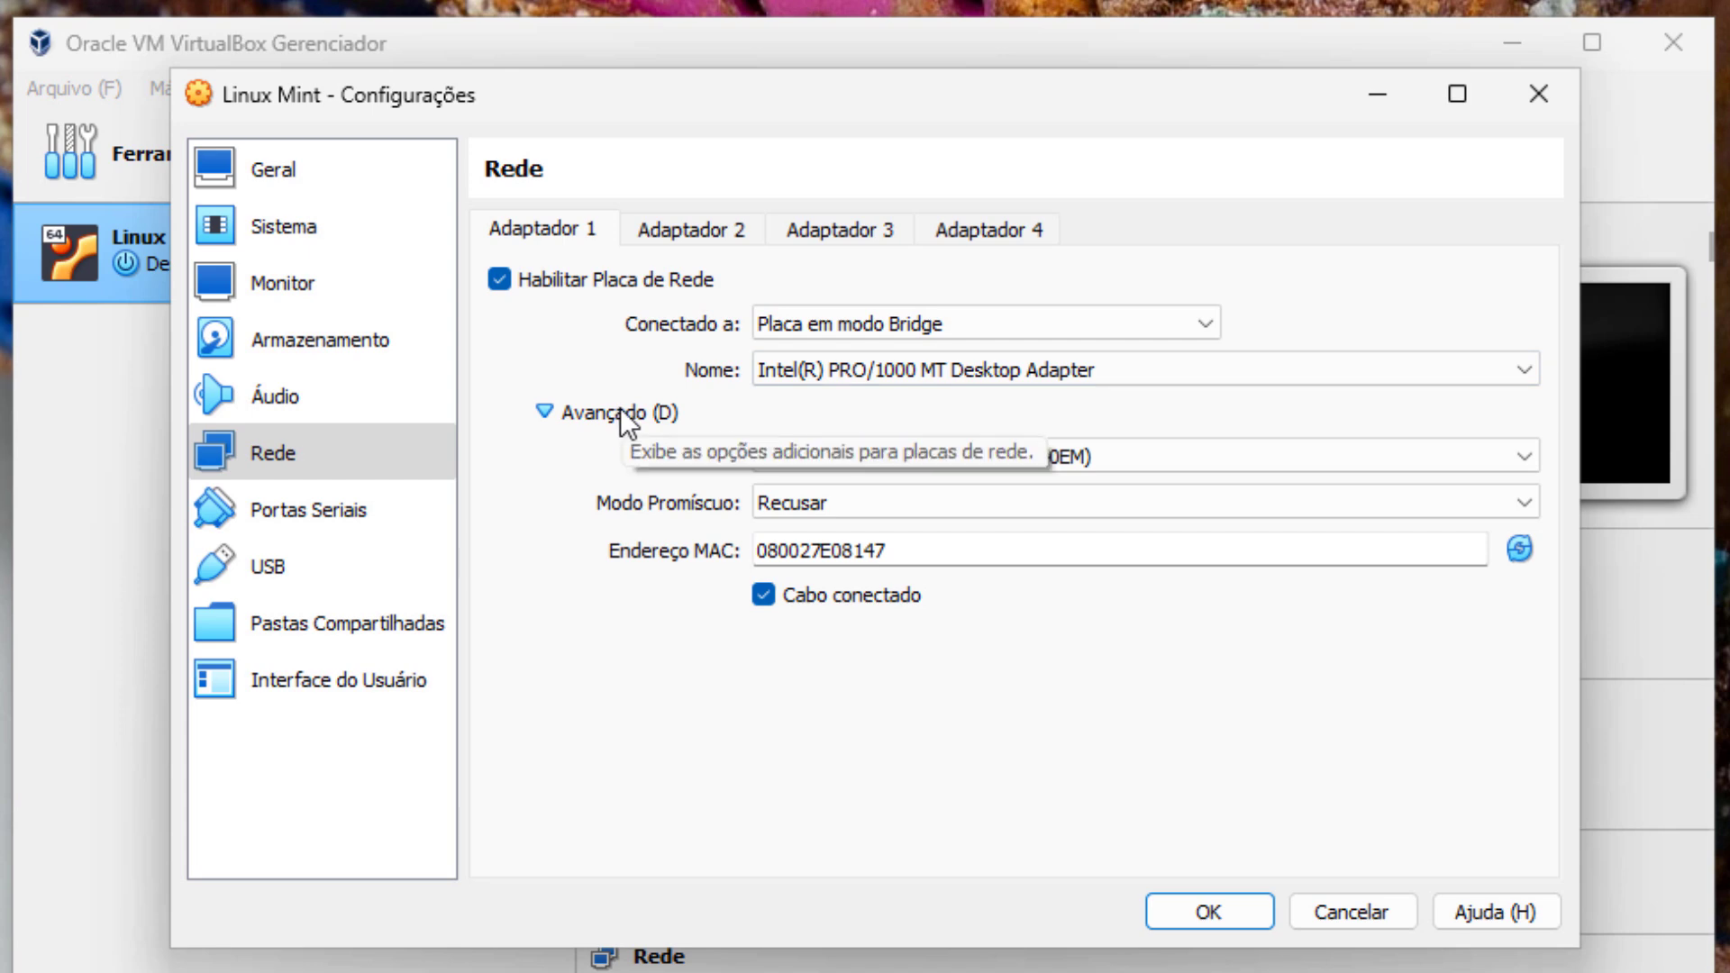
pyautogui.click(1203, 907)
# Step: Start the Linux Mint virtual machine and place Task Manager's CPU view beside it to monitor the host
pyautogui.click(1080, 144)
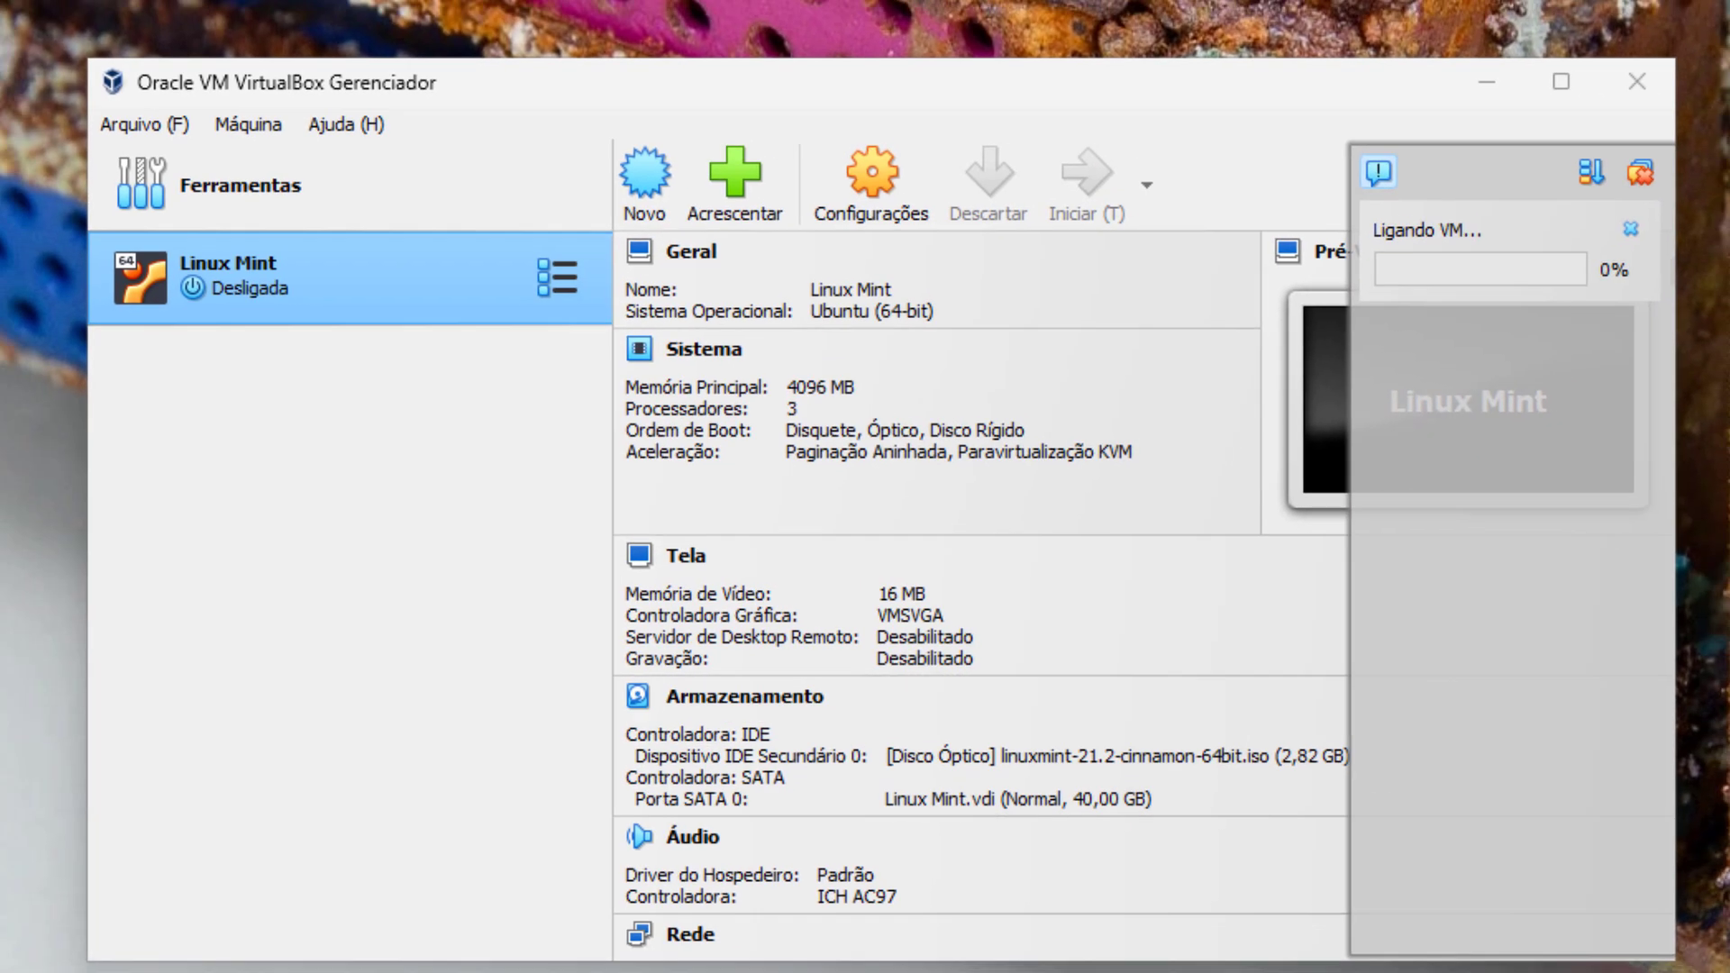
pyautogui.hotkey('alt', 'Tab')
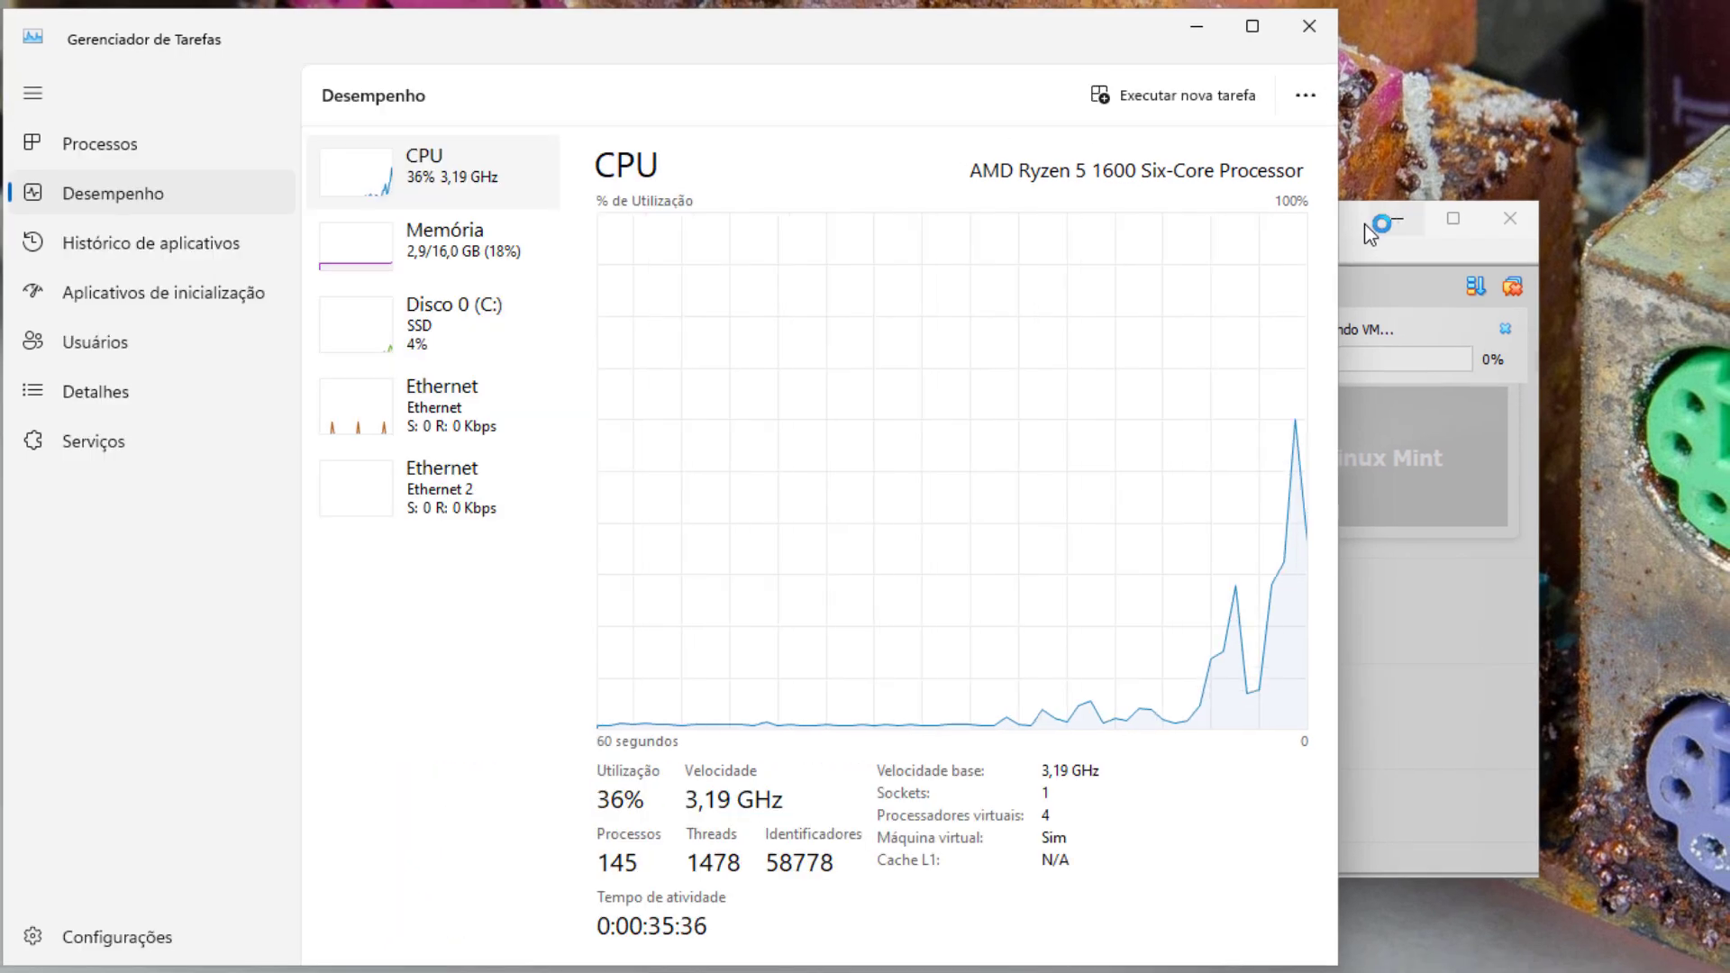
pyautogui.moveTo(792, 33); pyautogui.dragTo(582, 1)
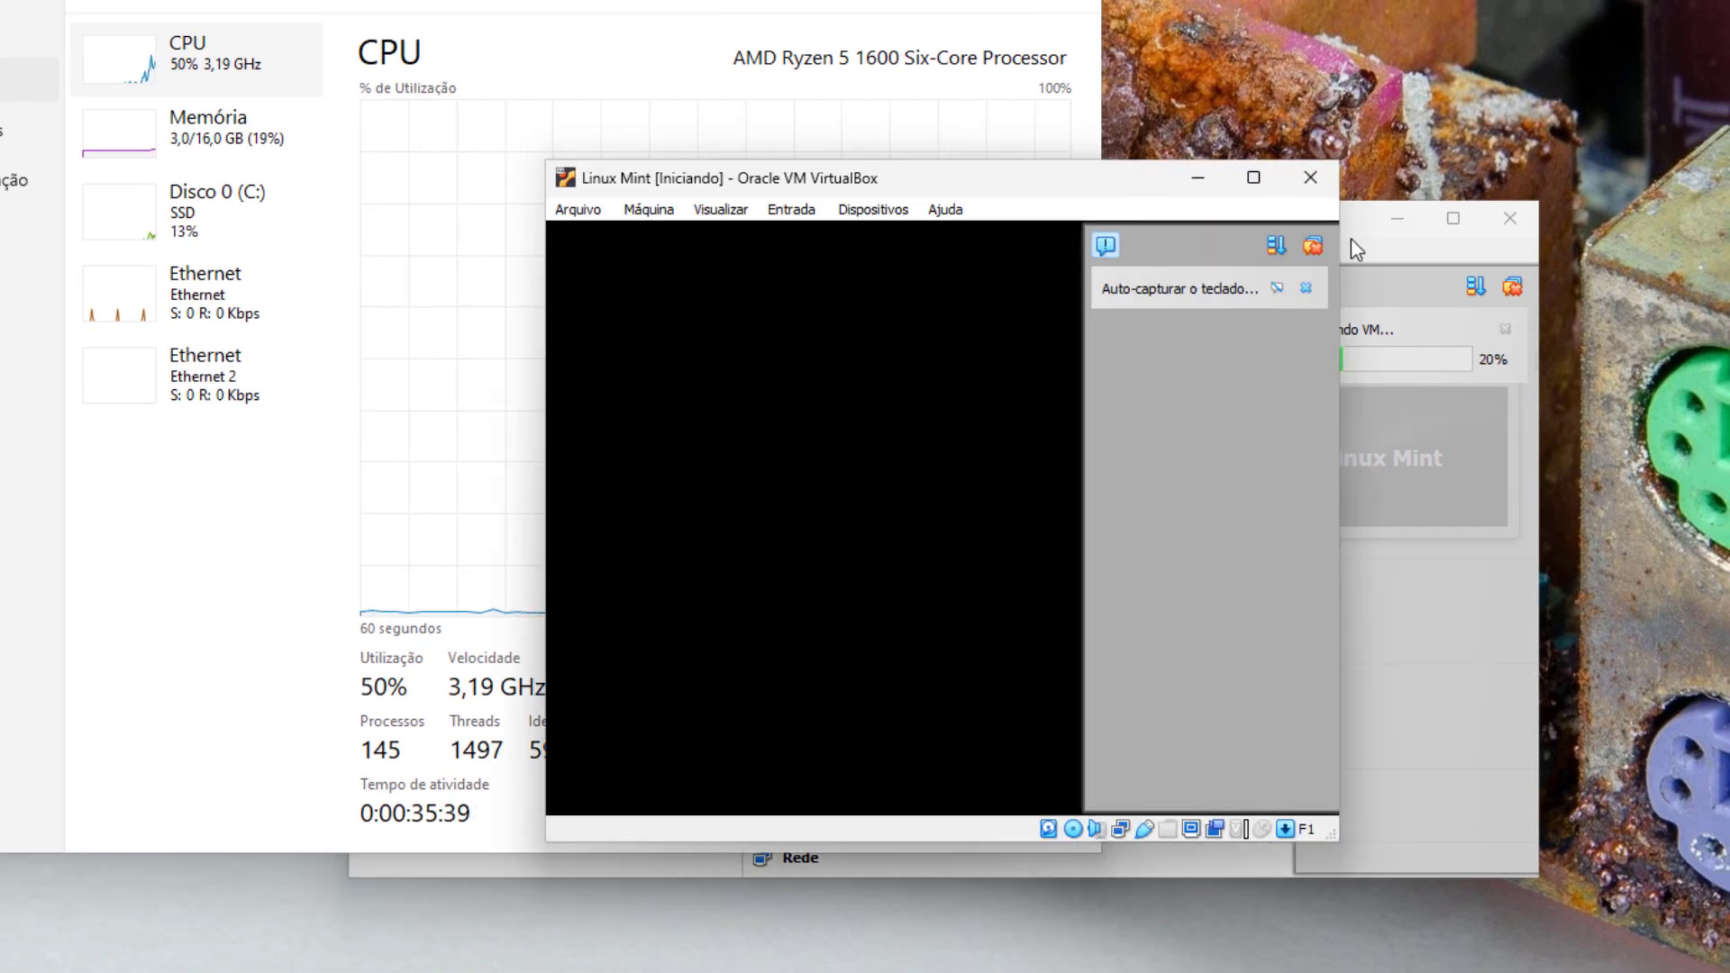
# Step: Move the Linux Mint machine window clear of Task Manager's graph and switch the performance view to Memória
pyautogui.moveTo(1021, 181); pyautogui.dragTo(1576, 2)
pyautogui.click(991, 54)
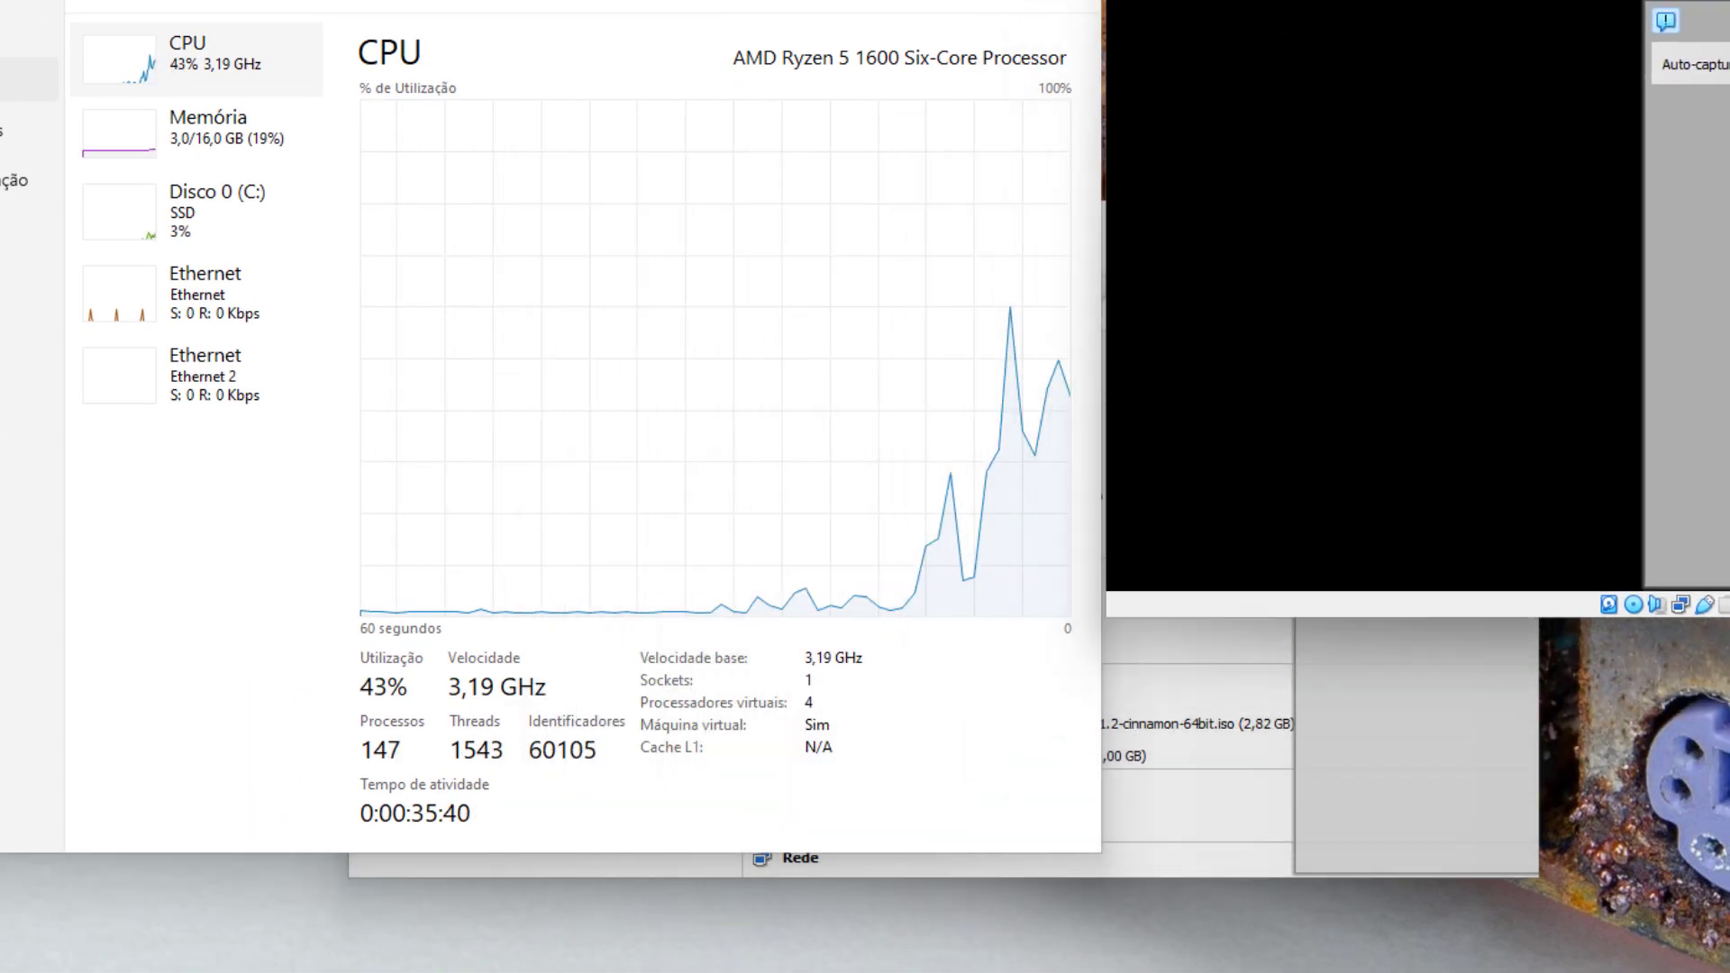
pyautogui.click(211, 120)
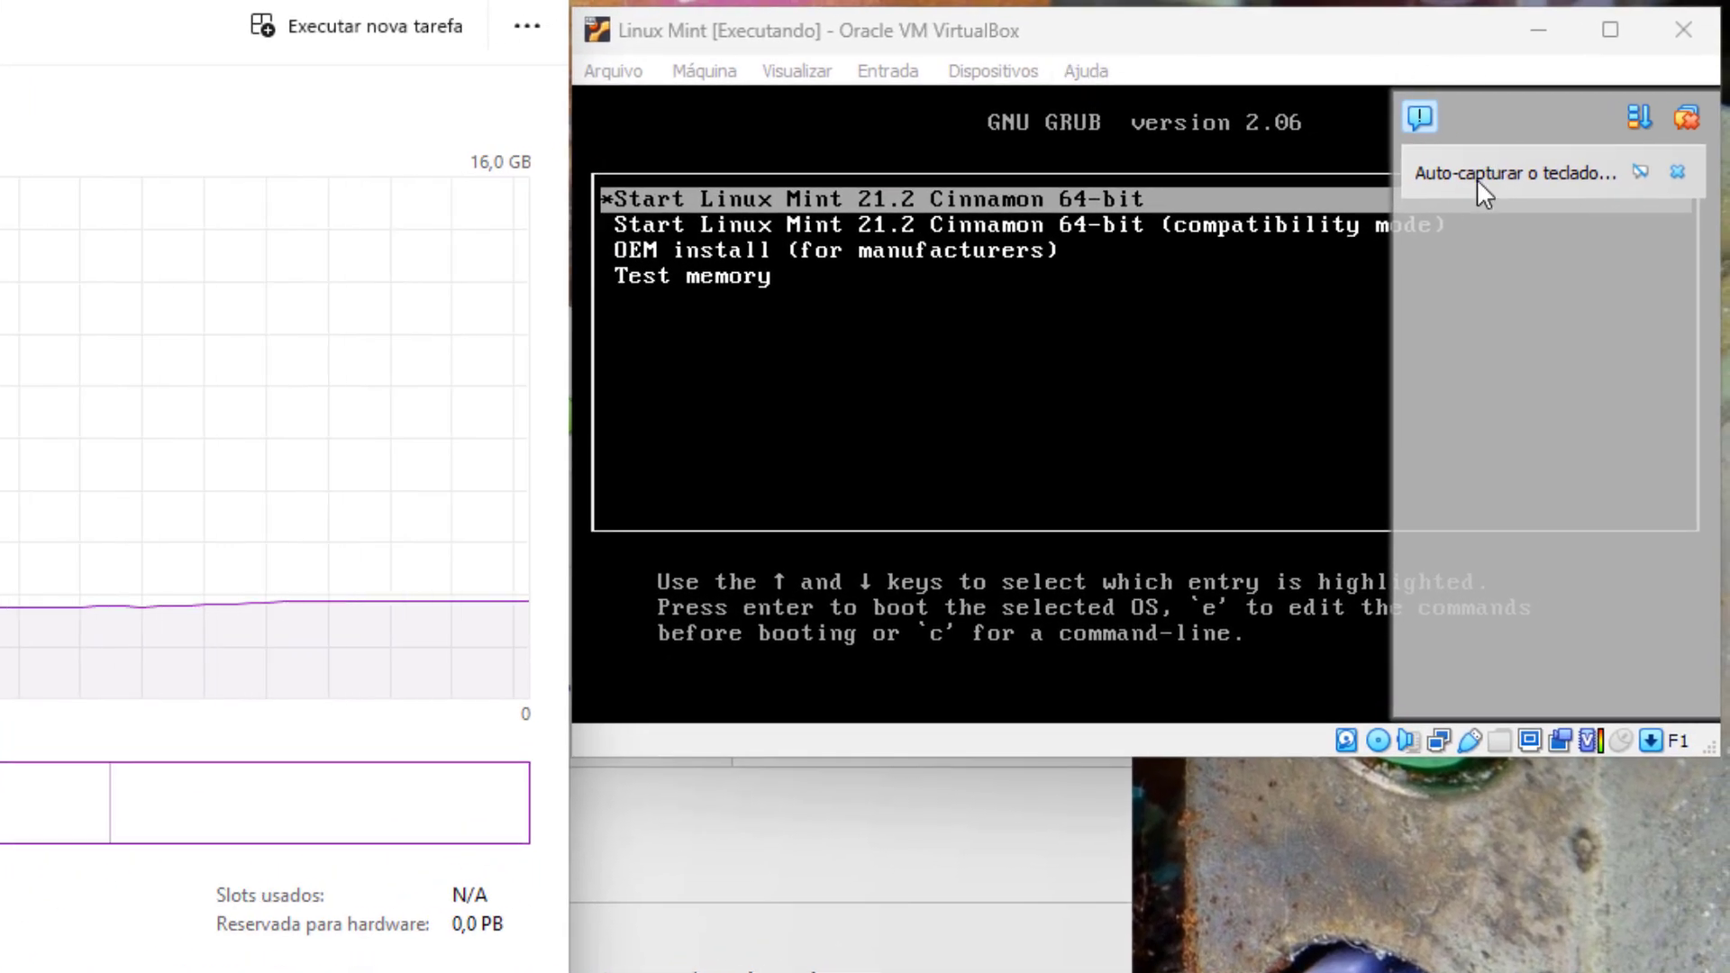
# Step: Dismiss the virtual machine's keyboard auto-capture notification and let the machine capture the mouse and keyboard
pyautogui.moveTo(1516, 181)
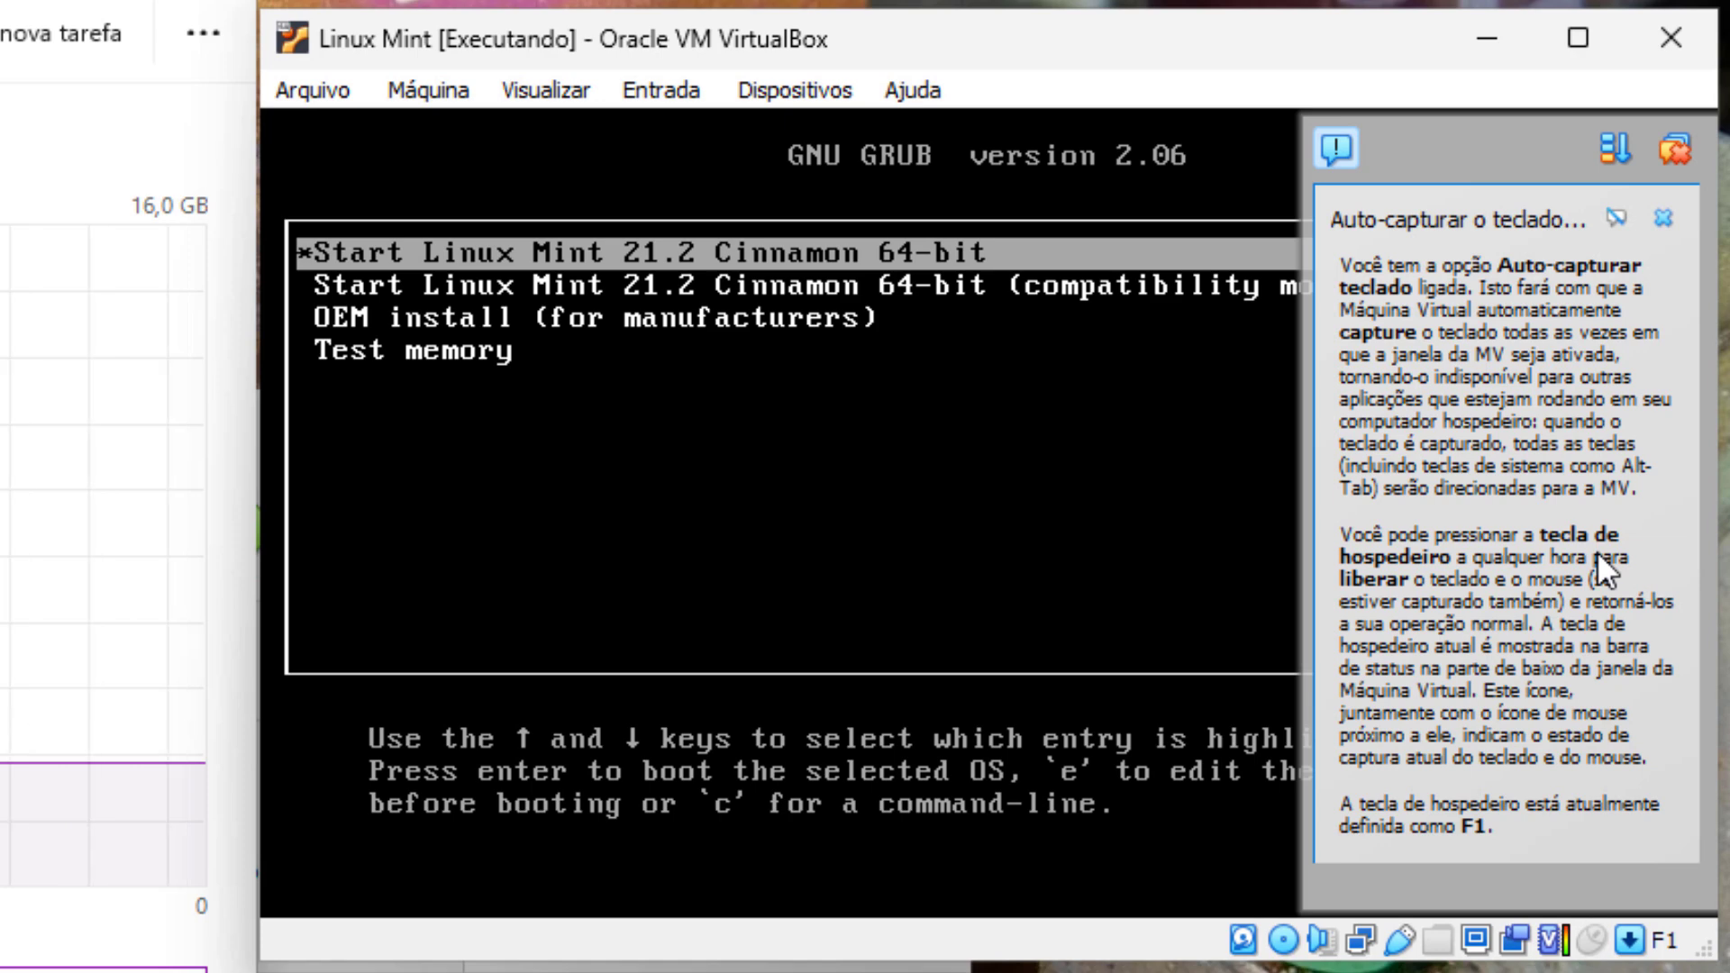
pyautogui.click(1675, 149)
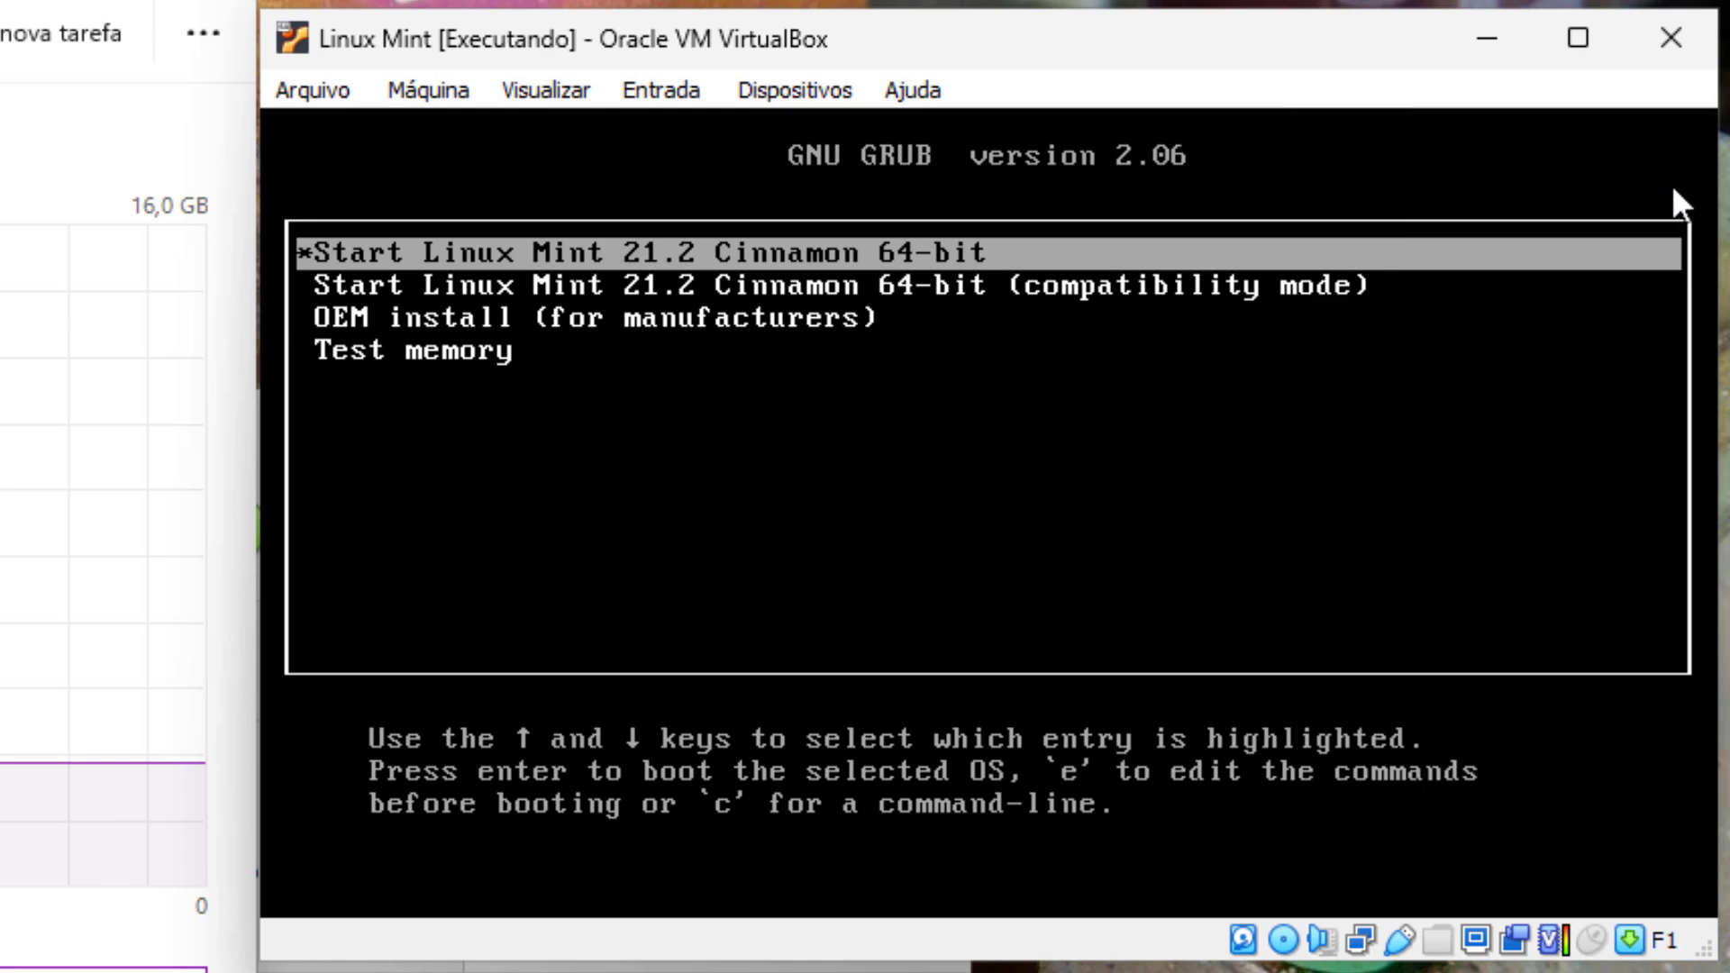
pyautogui.click(719, 144)
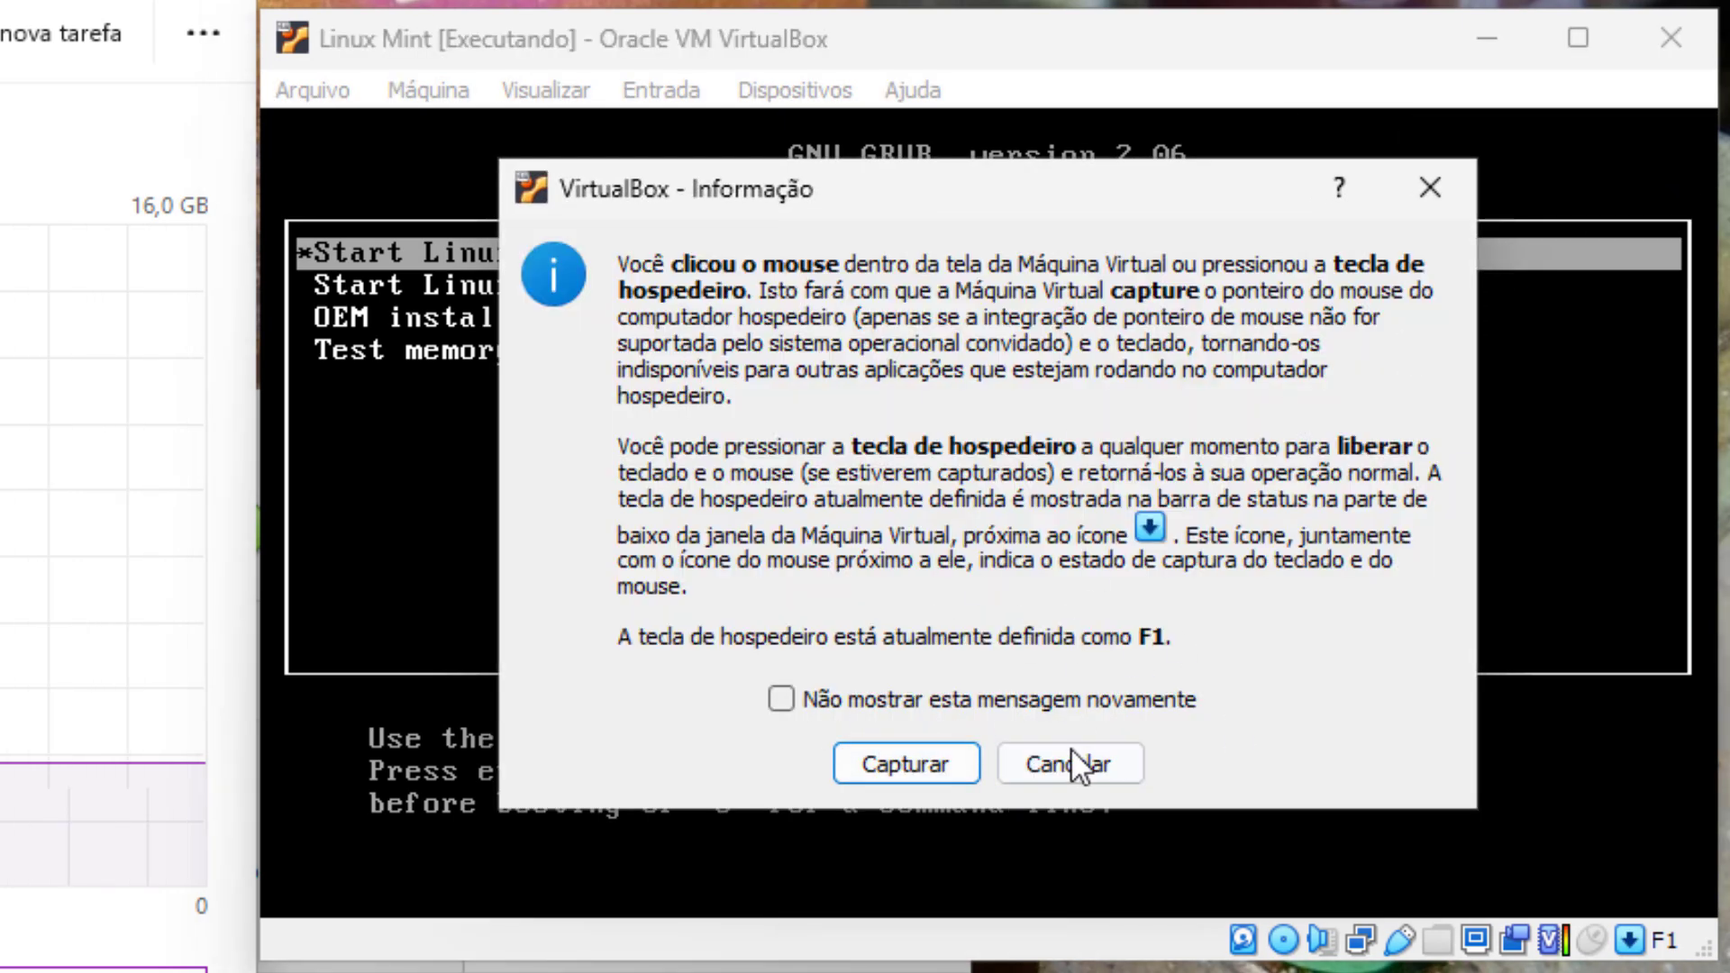
pyautogui.click(910, 769)
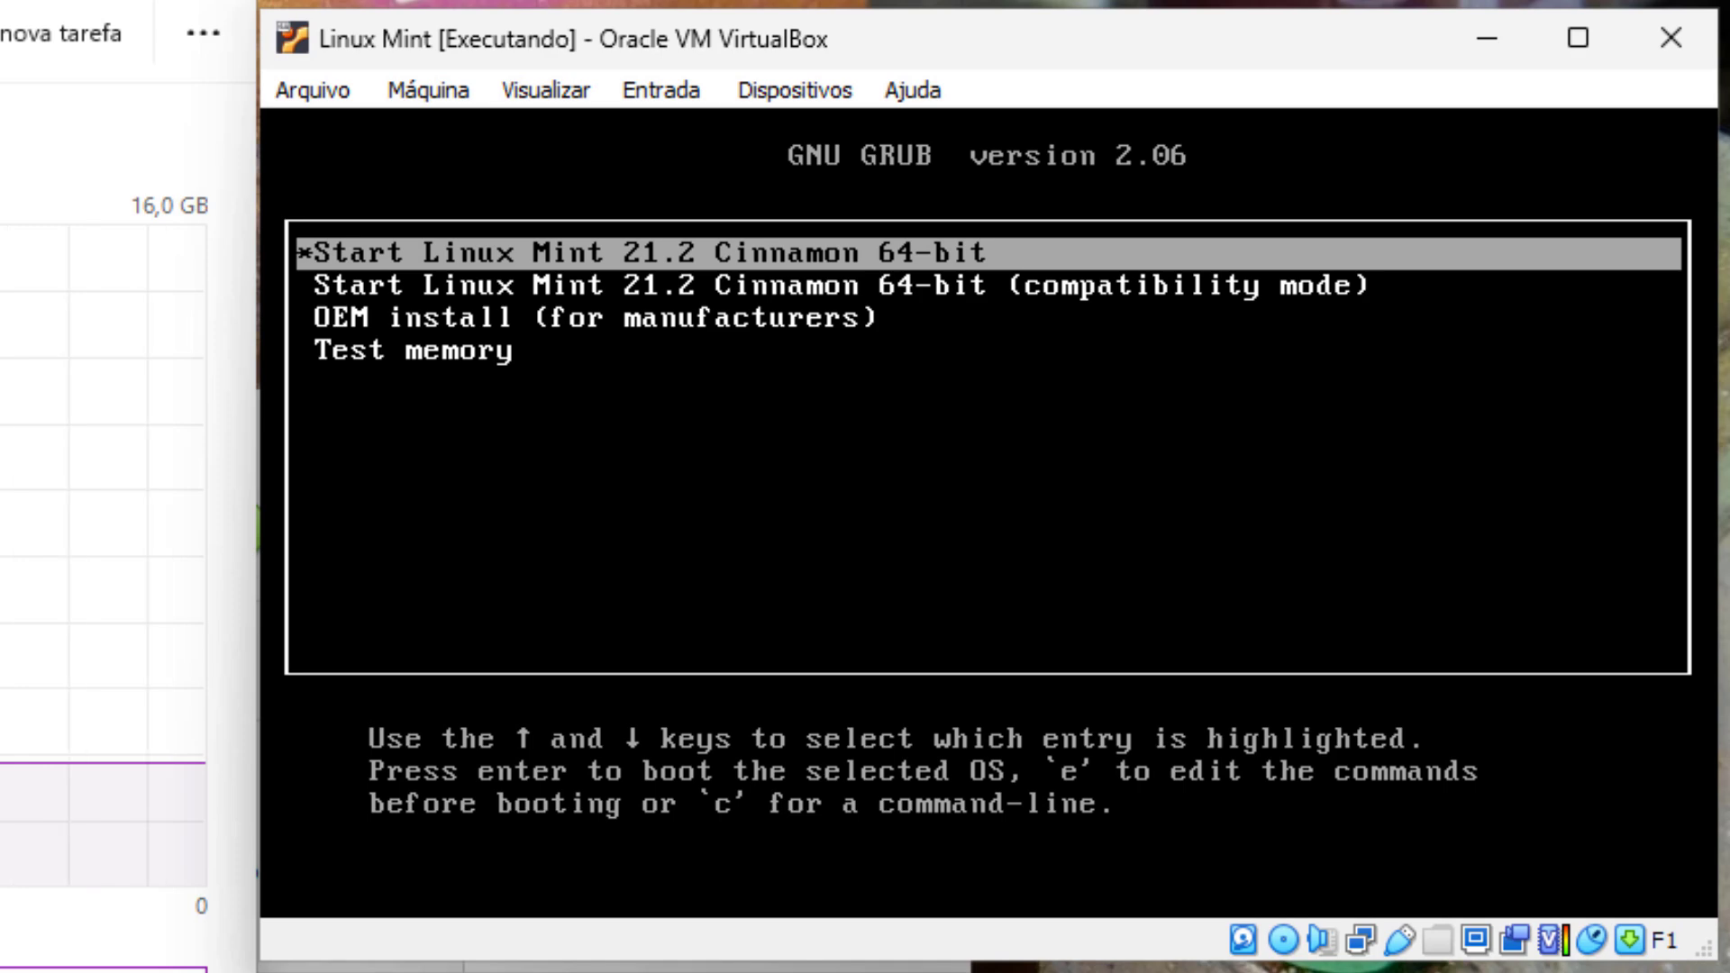
# Step: Browse the GRUB boot entries down to Test memory and back up to Start Linux Mint 21.2 Cinnamon 64-bit
pyautogui.press('Down')
pyautogui.press('Down')
pyautogui.press('Down')
pyautogui.press('Up')
pyautogui.press('Up')
pyautogui.press('Up')
pyautogui.press('Down')
pyautogui.press('Down')
pyautogui.press('Down')
pyautogui.press('Up')
pyautogui.press('Up')
pyautogui.press('Up')
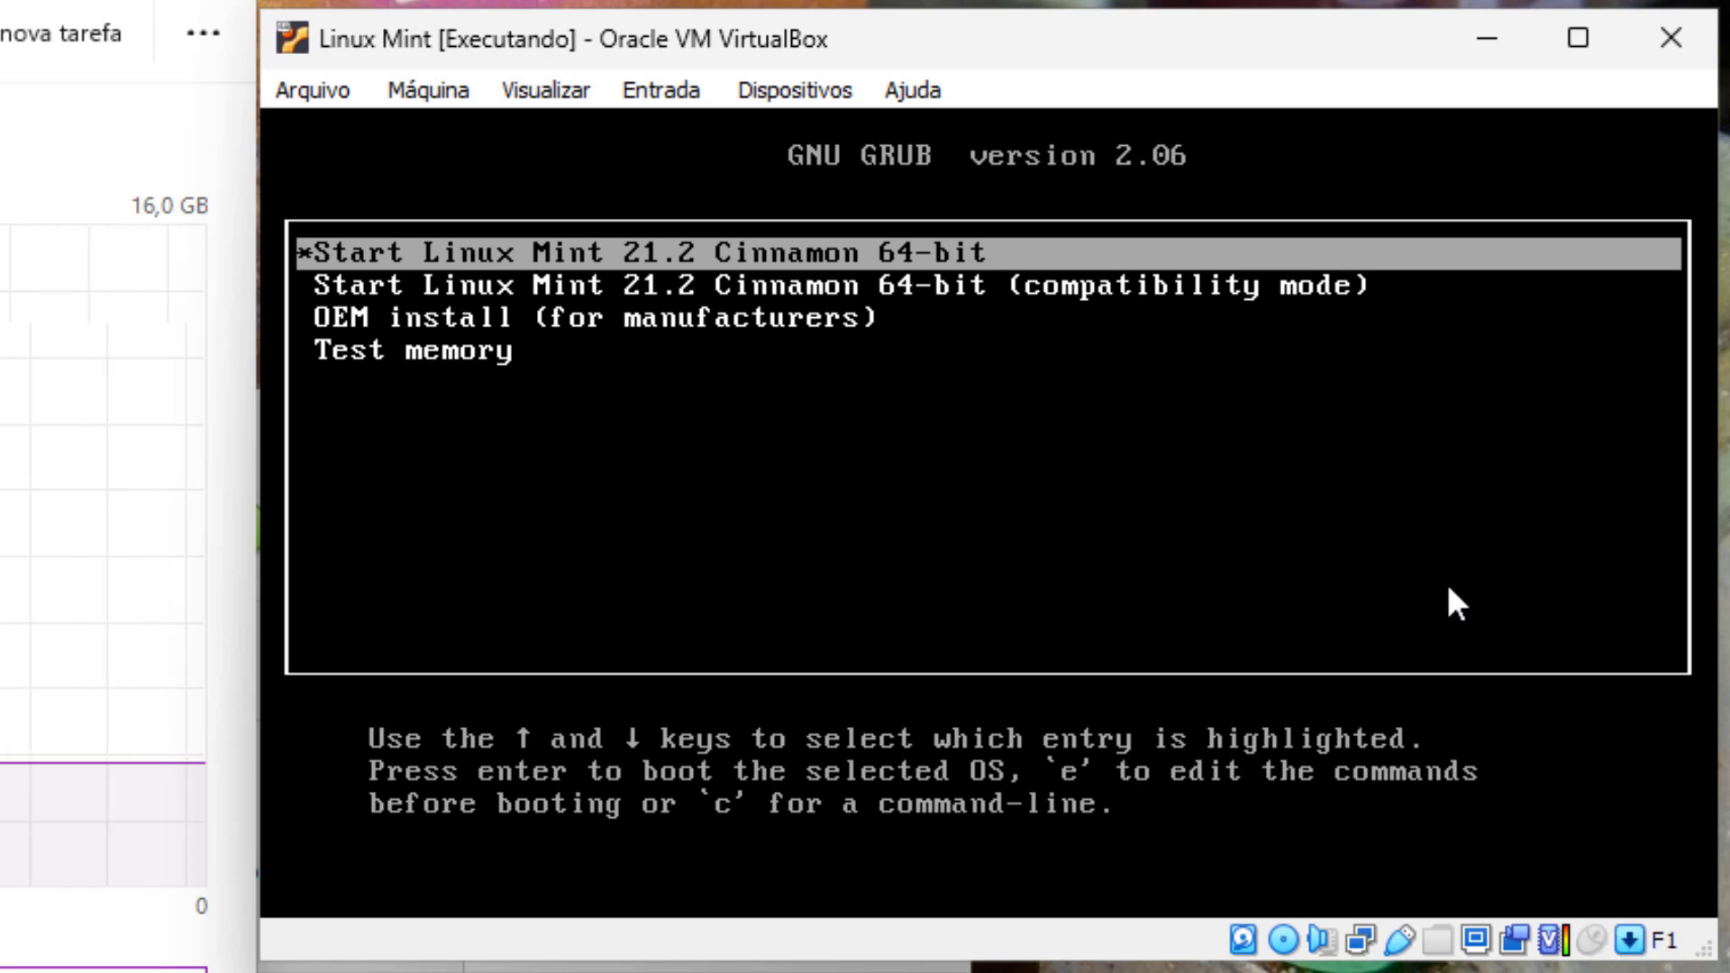
# Step: Capture the mouse in the virtual machine again, release it to the host and reposition the machine's window on the desktop
pyautogui.click(1251, 349)
pyautogui.click(917, 765)
pyautogui.moveTo(888, 53); pyautogui.dragTo(950, 20)
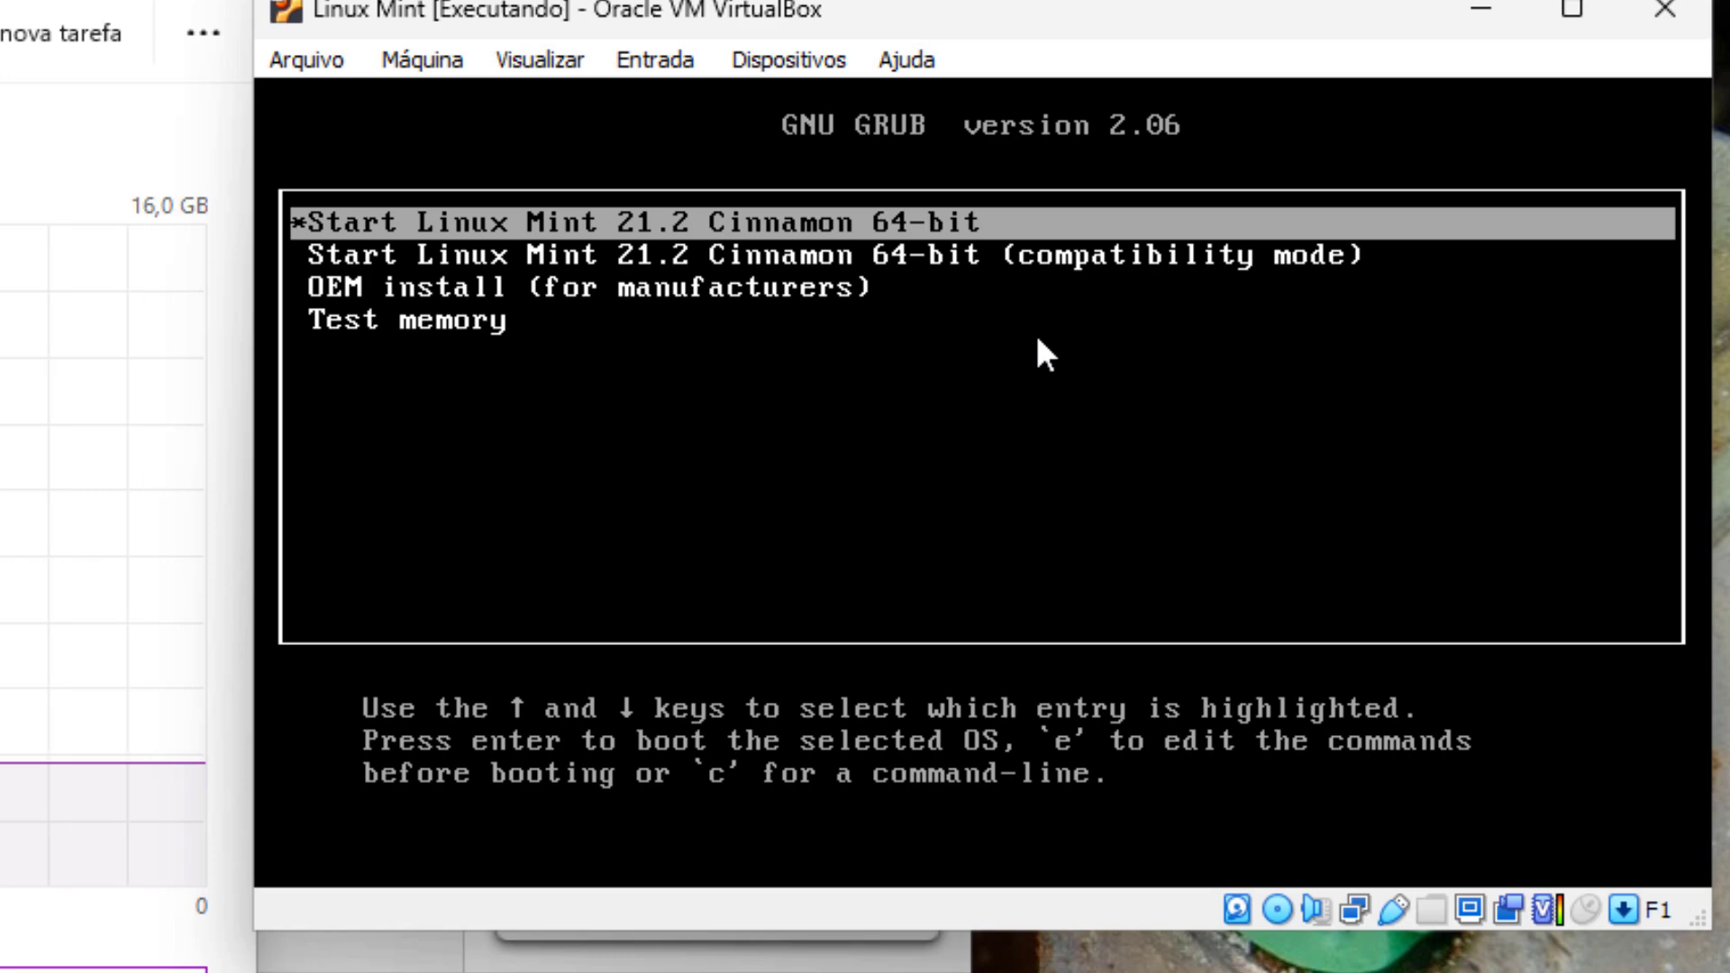
pyautogui.moveTo(869, 22); pyautogui.dragTo(796, 584)
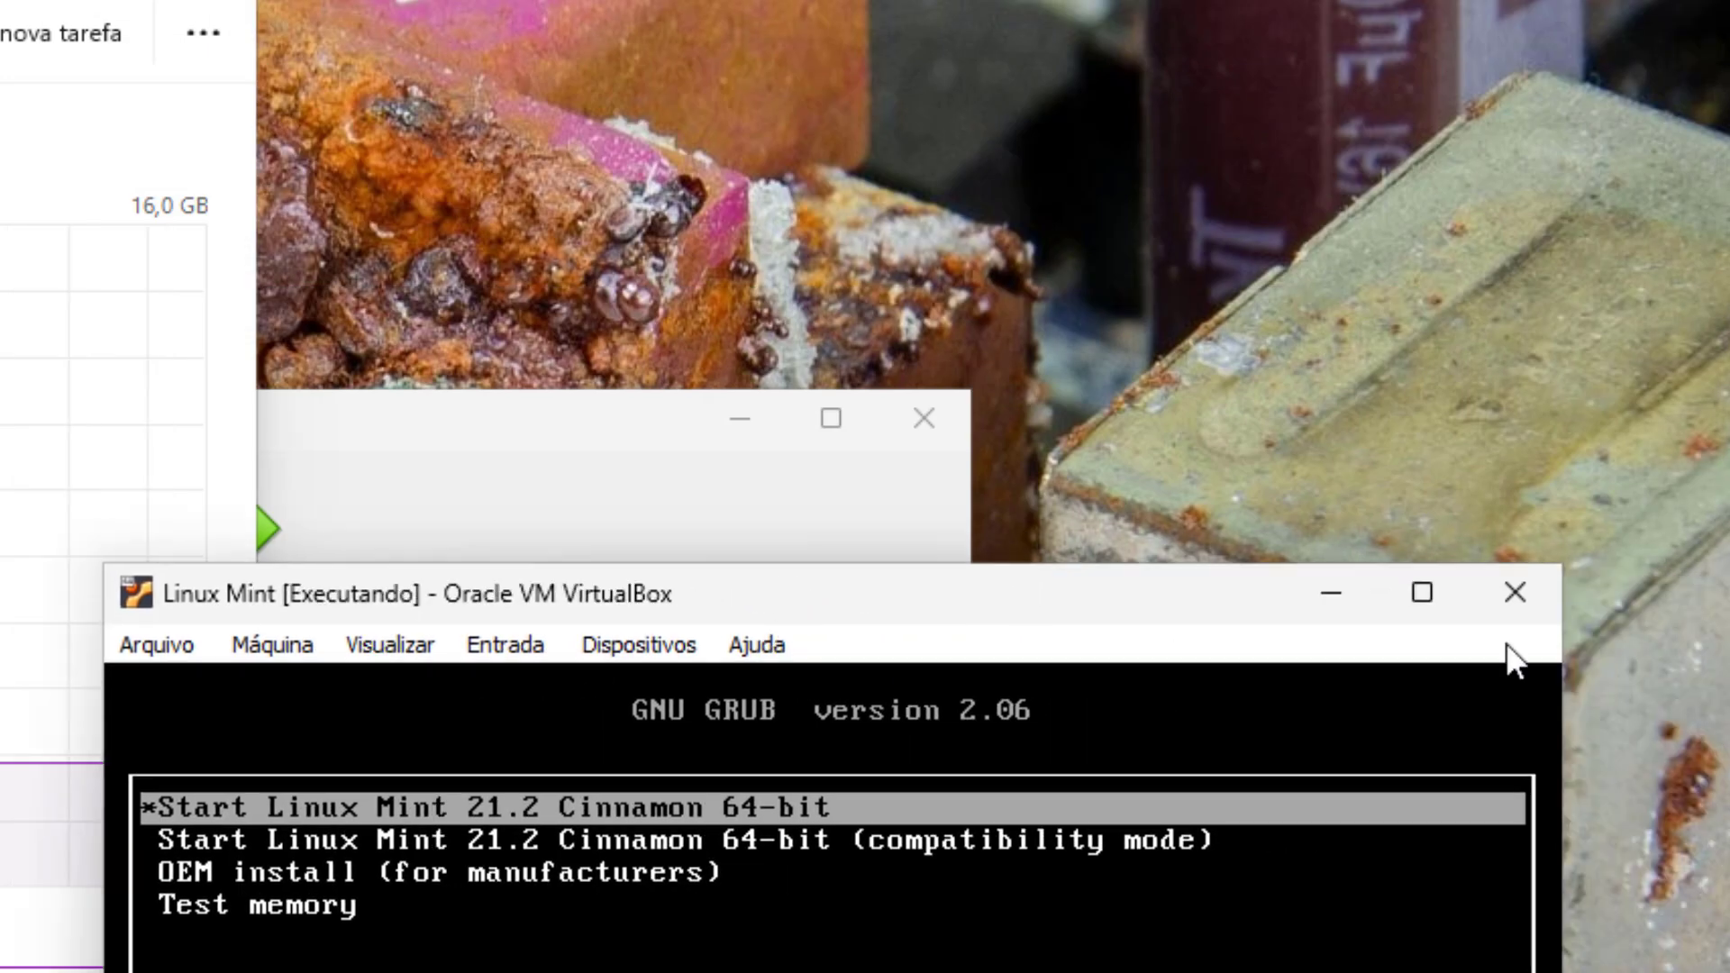
pyautogui.moveTo(922, 612); pyautogui.dragTo(1138, 236)
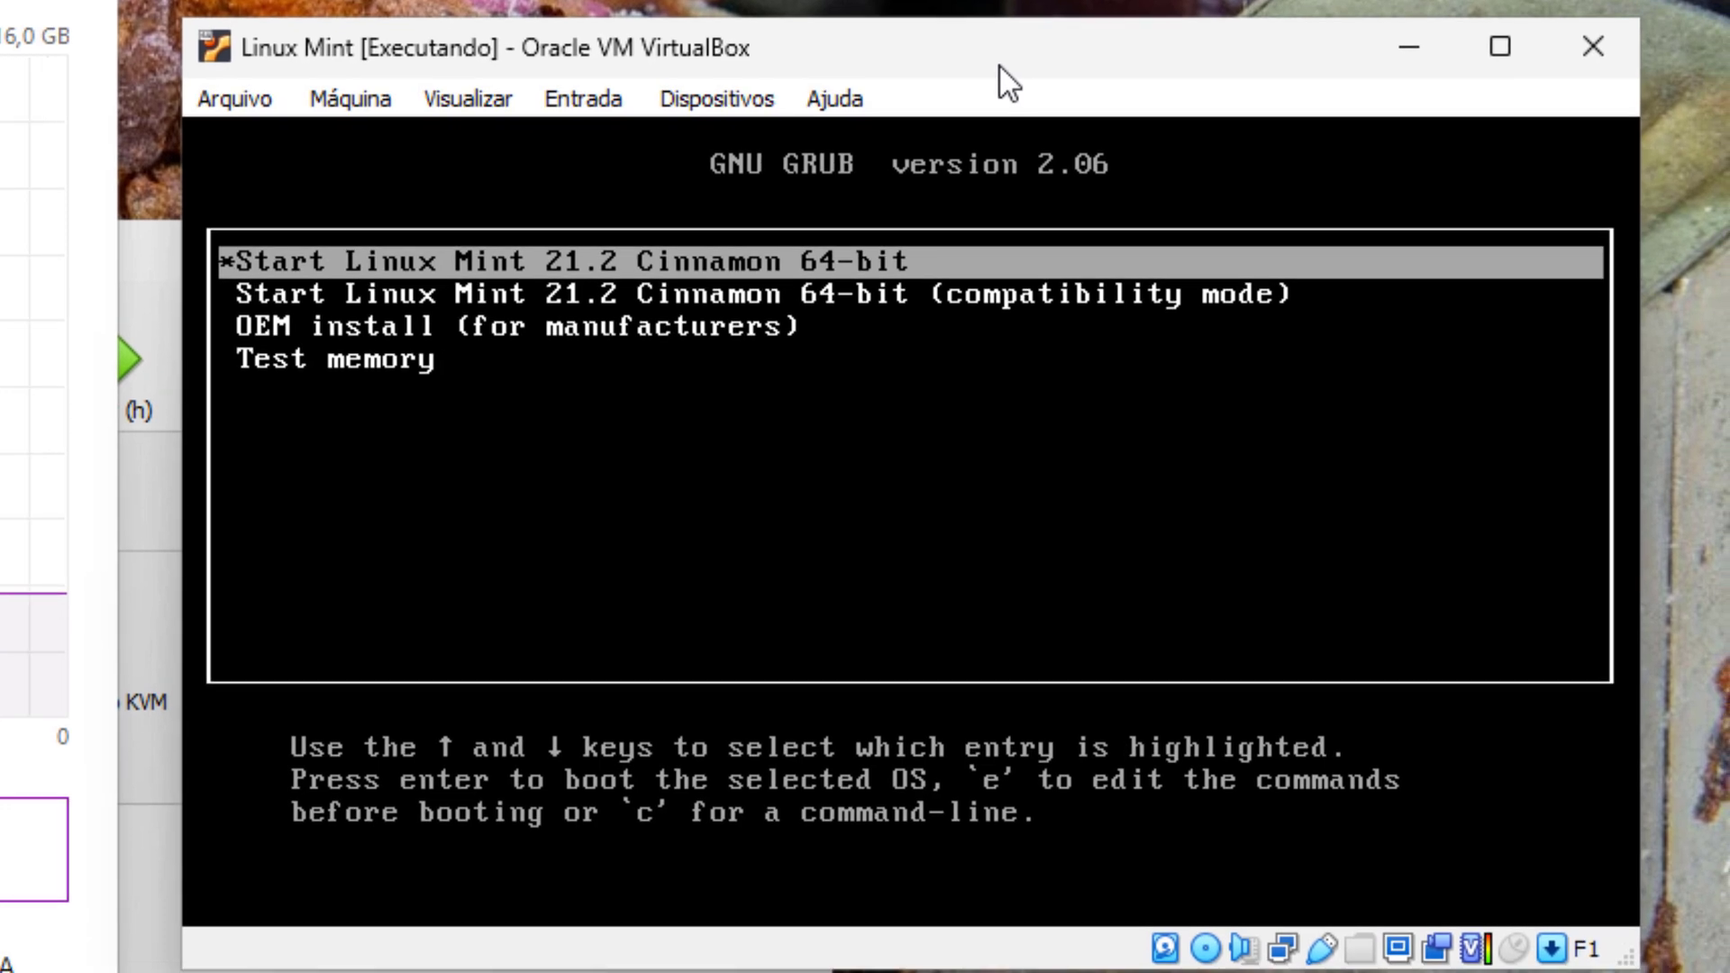
# Step: Capture the mouse and keyboard in the virtual machine, setting the capture message to "Não mostrar esta mensagem novamente"
pyautogui.click(721, 445)
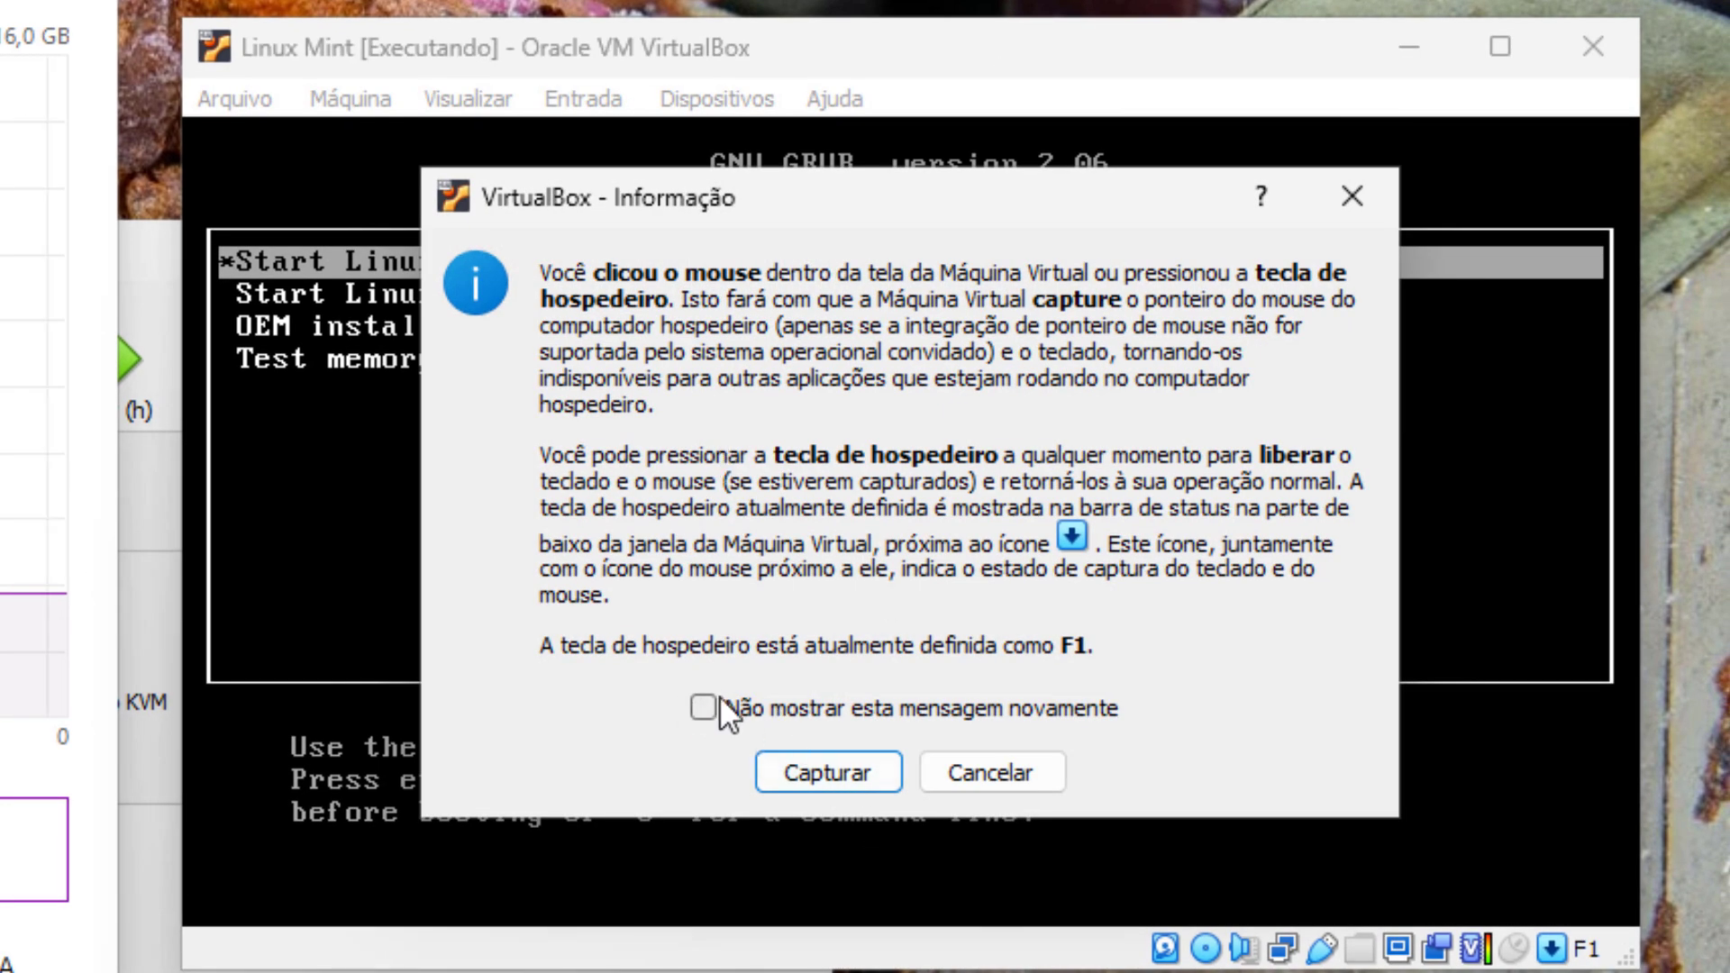
pyautogui.click(701, 709)
pyautogui.click(831, 770)
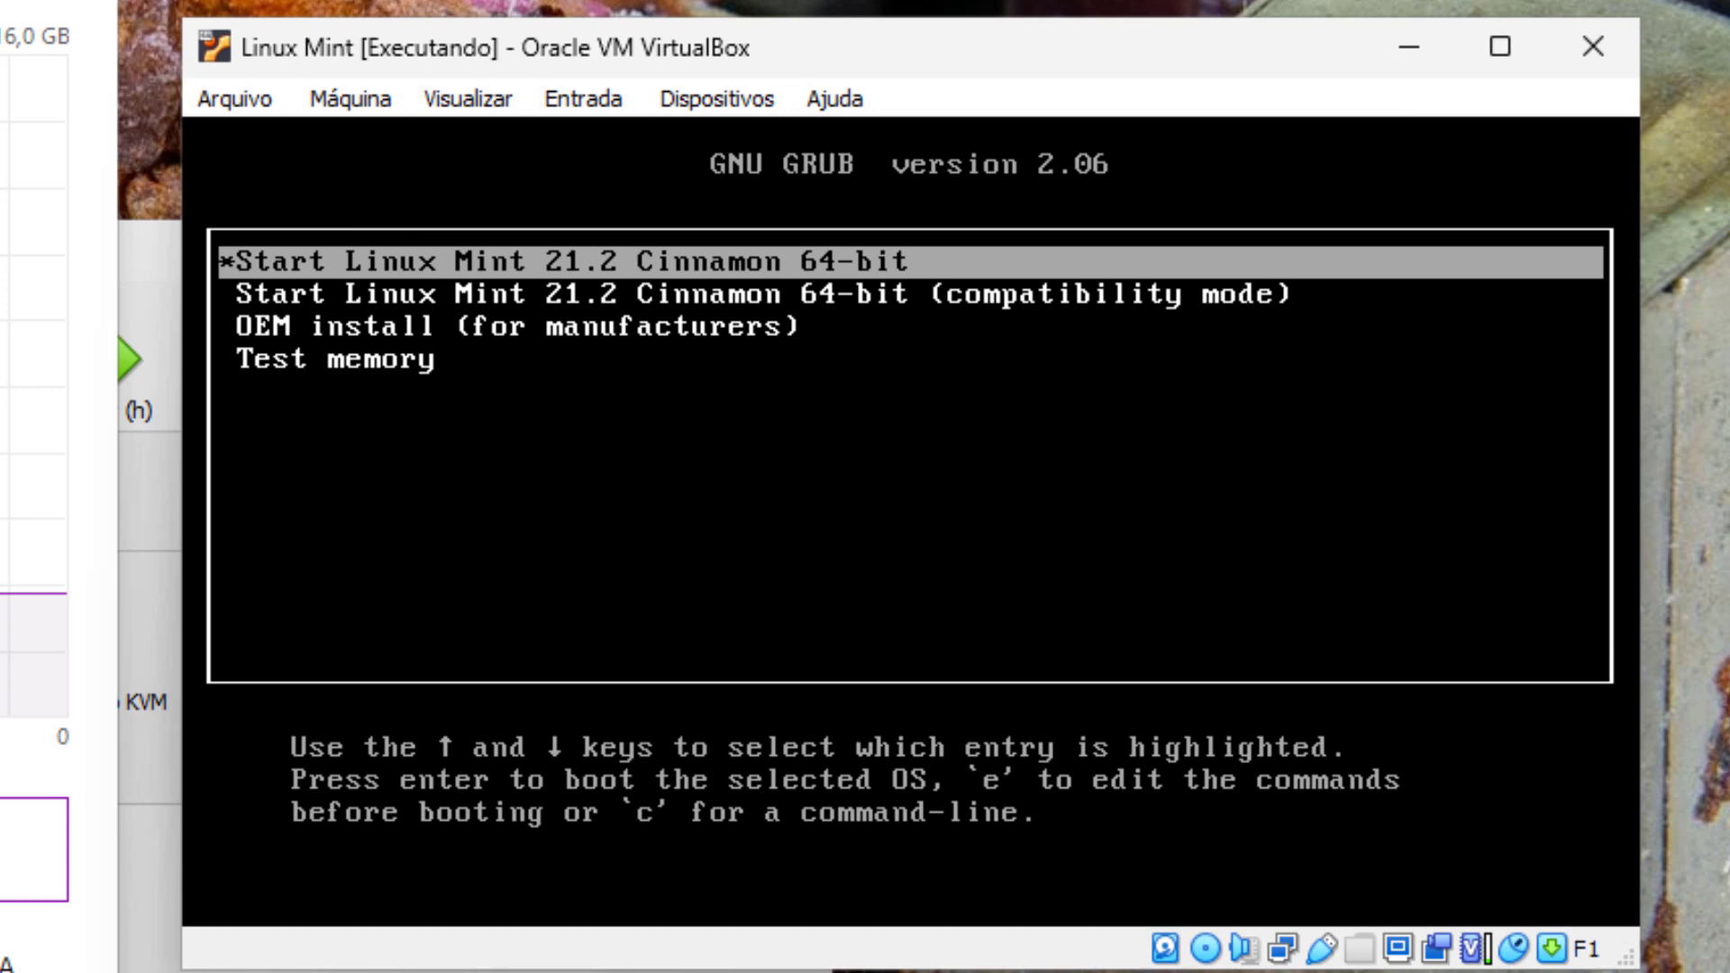